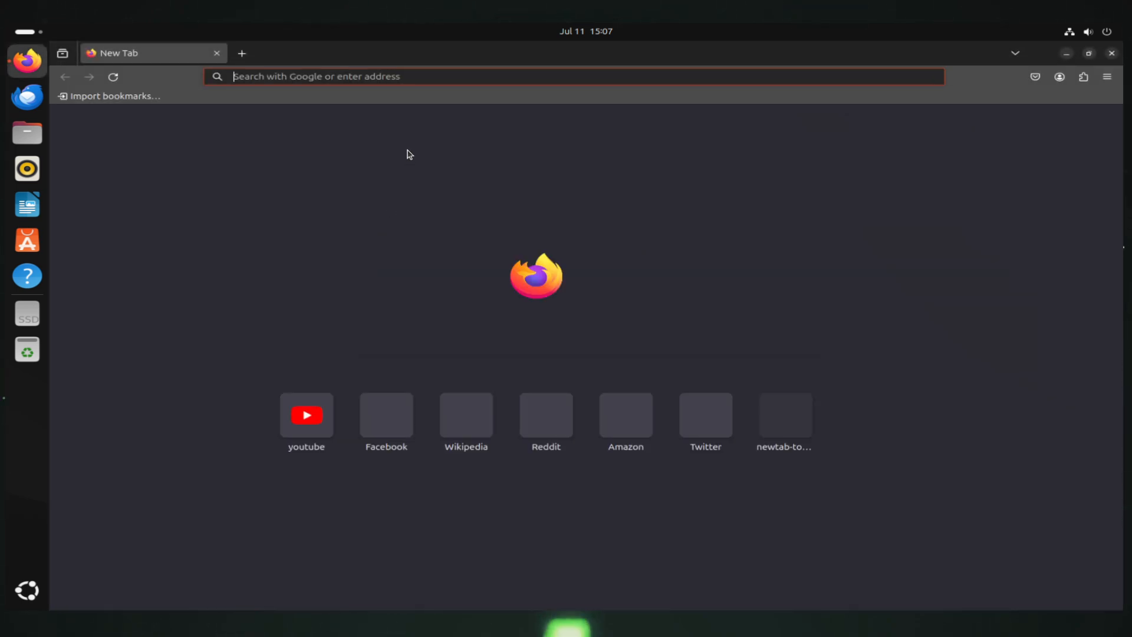
Load google.com and dismiss the page translation offer
left_click(362, 76)
type("google.com/")
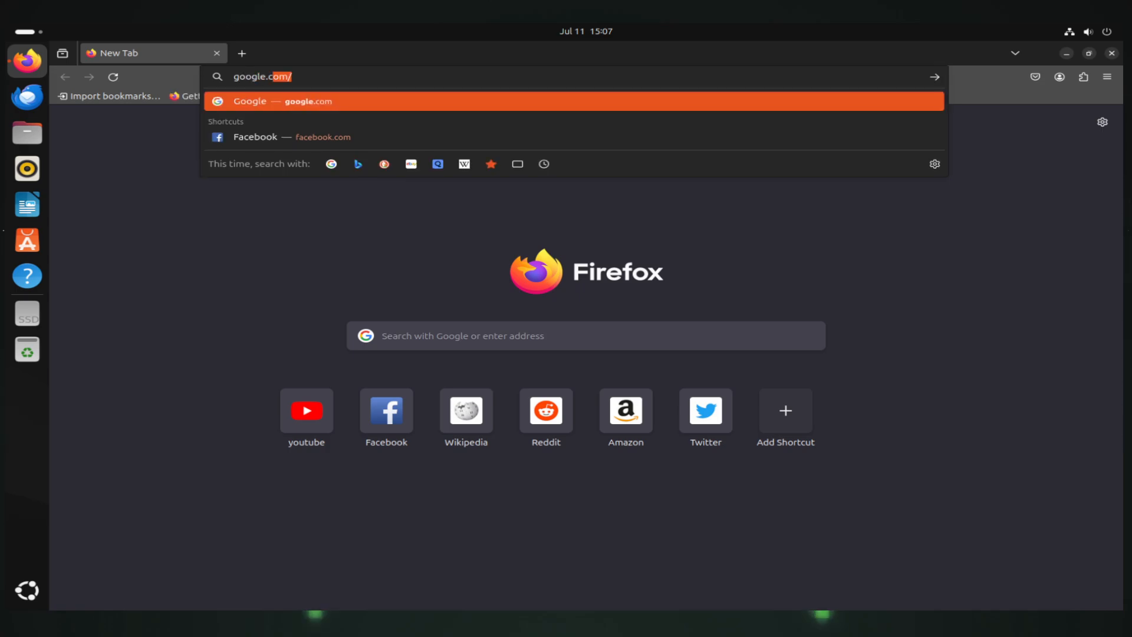
key("Return")
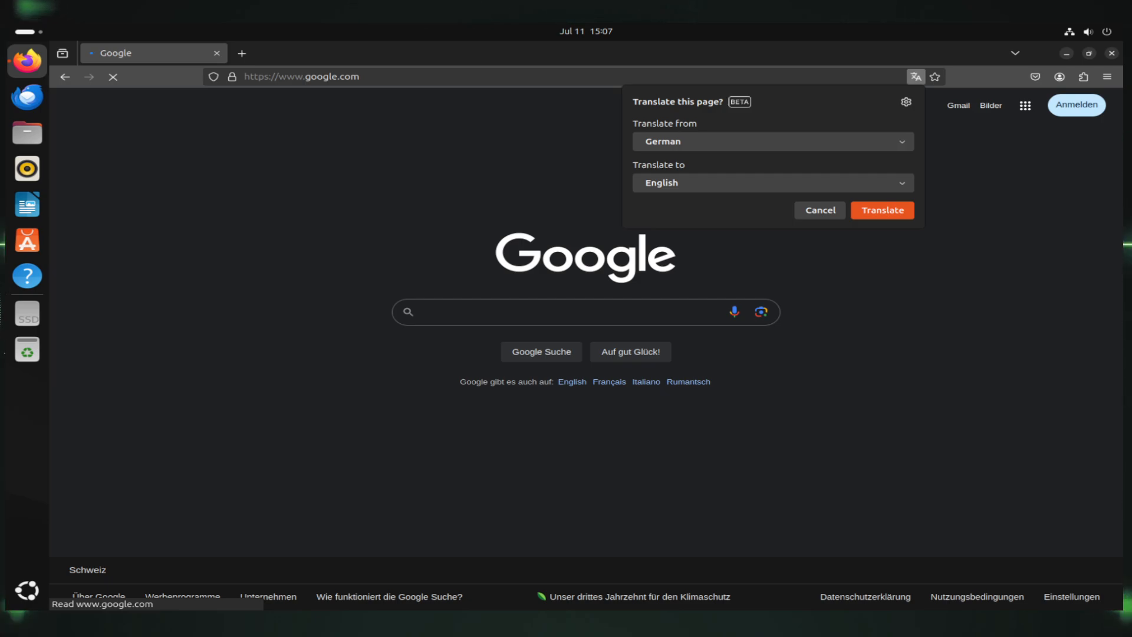
left_click(820, 210)
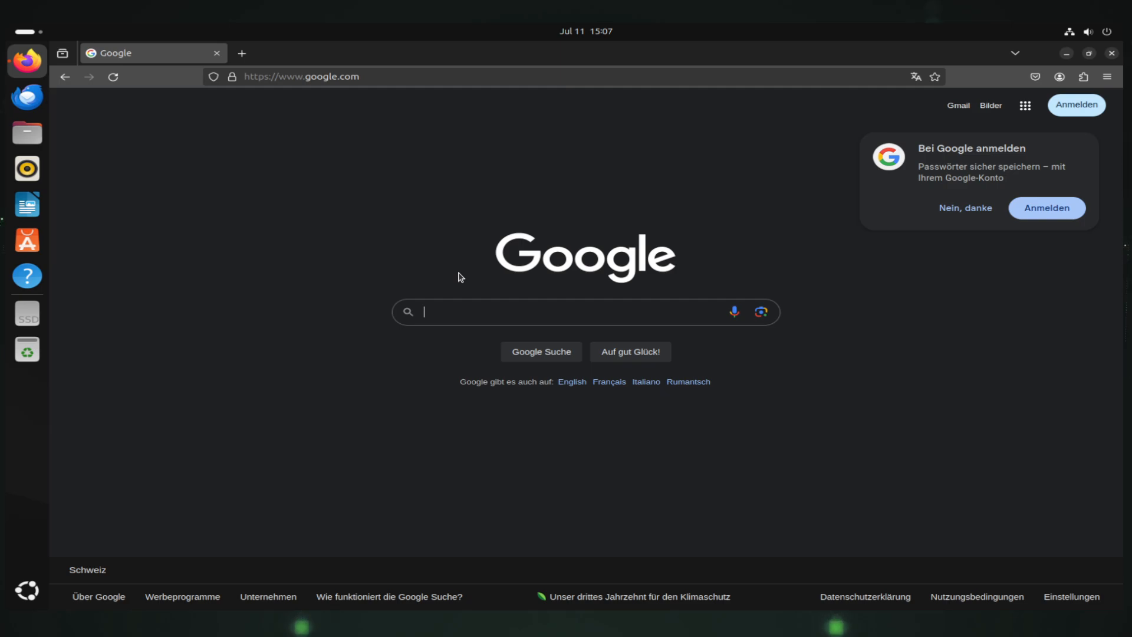
left_click(480, 303)
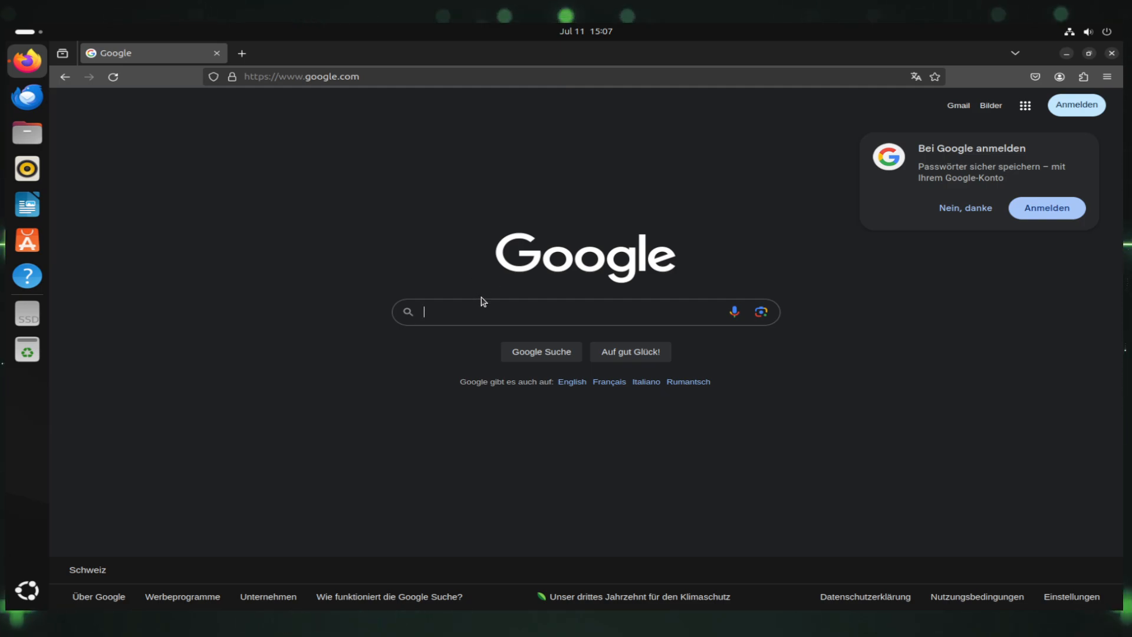
Replace the address with youtube.com, correcting a typo, and load YouTube
left_click(429, 77)
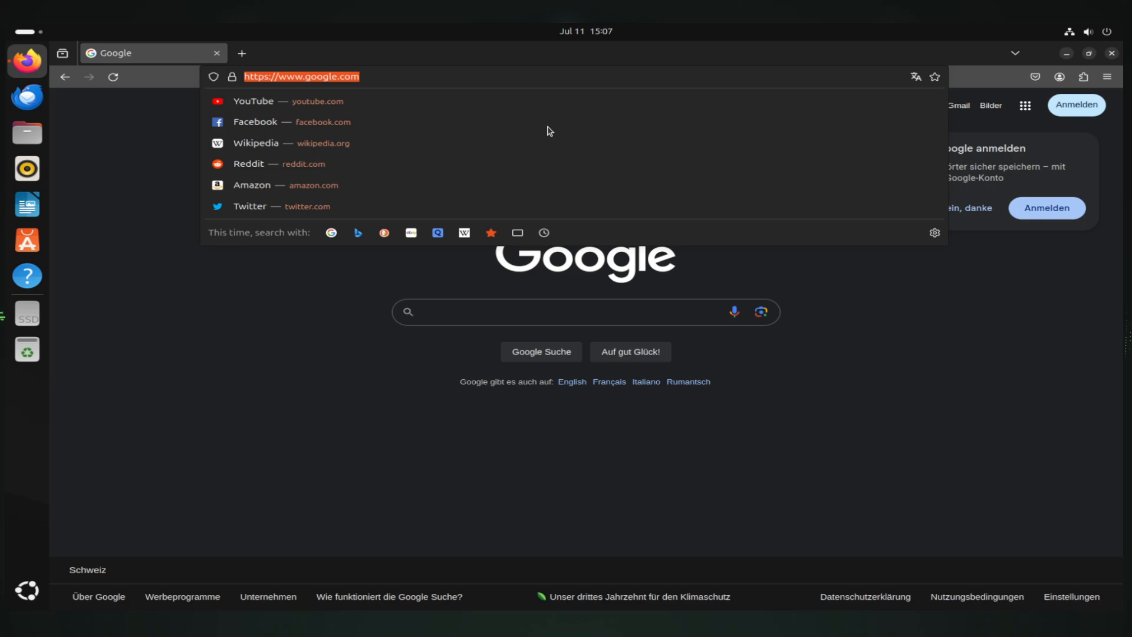
left_click(227, 195)
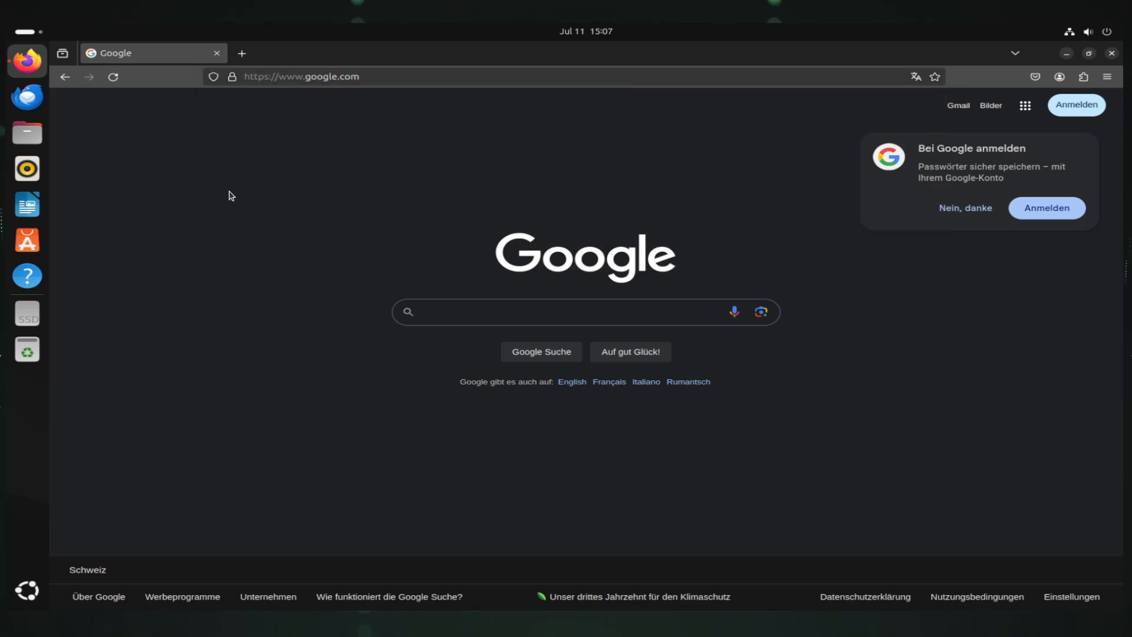
left_click(318, 77)
type("ypo")
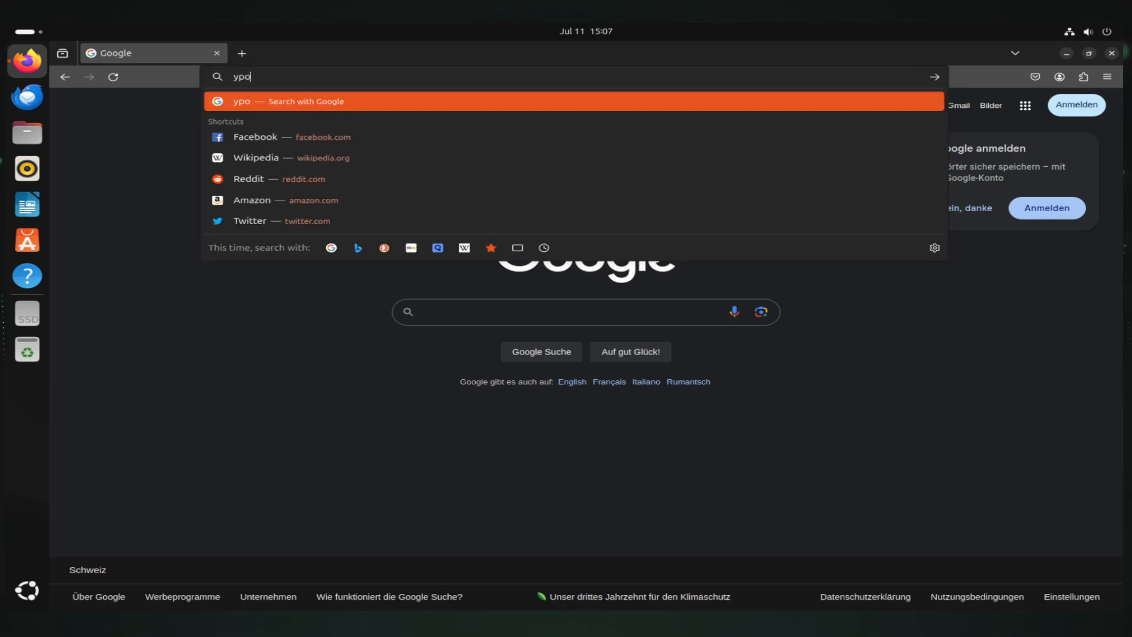
type("utub")
key("BackSpace")
key("BackSpace")
key("BackSpace")
key("BackSpace")
key("BackSpace")
key("BackSpace")
type("ou")
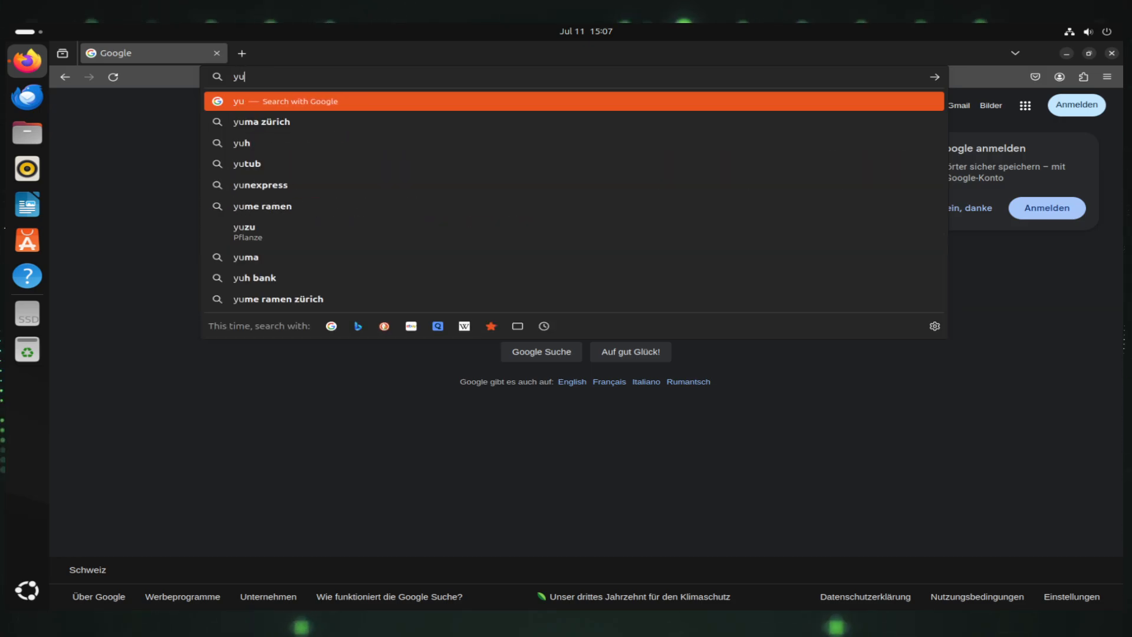
type("tube.")
key("Return")
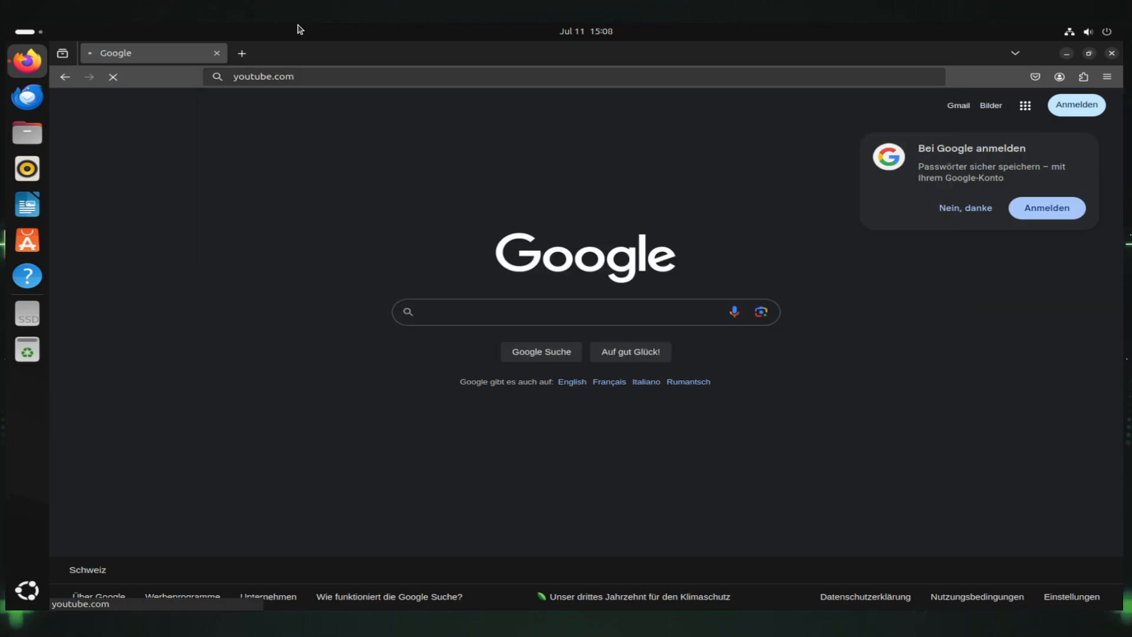
left_click(241, 53)
Search for 'news' in the new tab, switch back to YouTube, then quit Firefox with Ctrl+Q
left_click(248, 76)
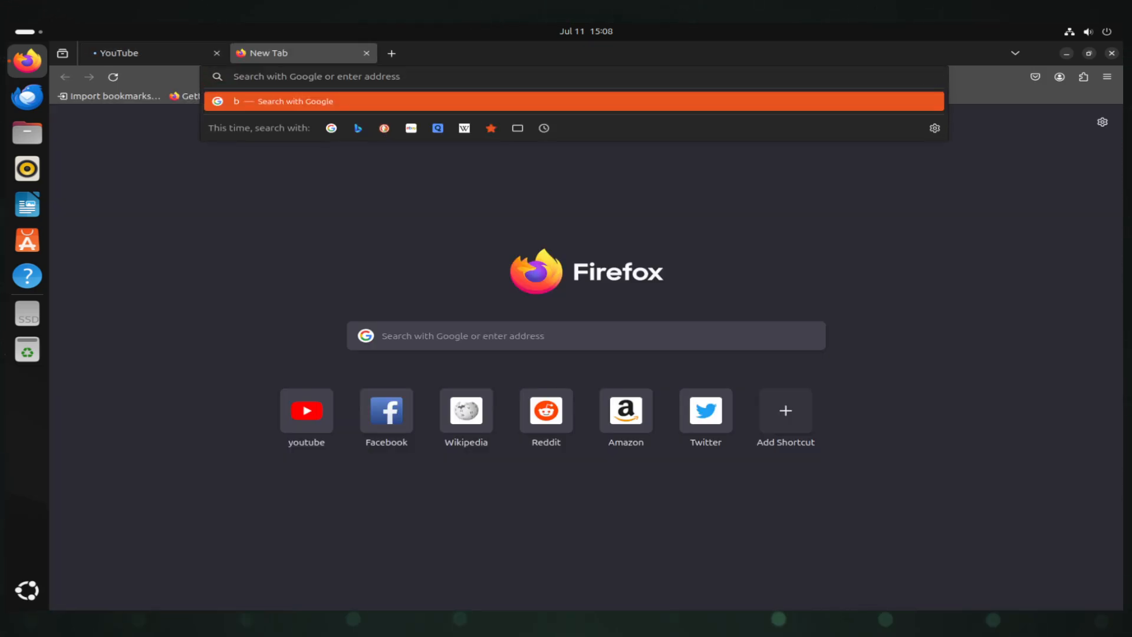
type("news")
key("Return")
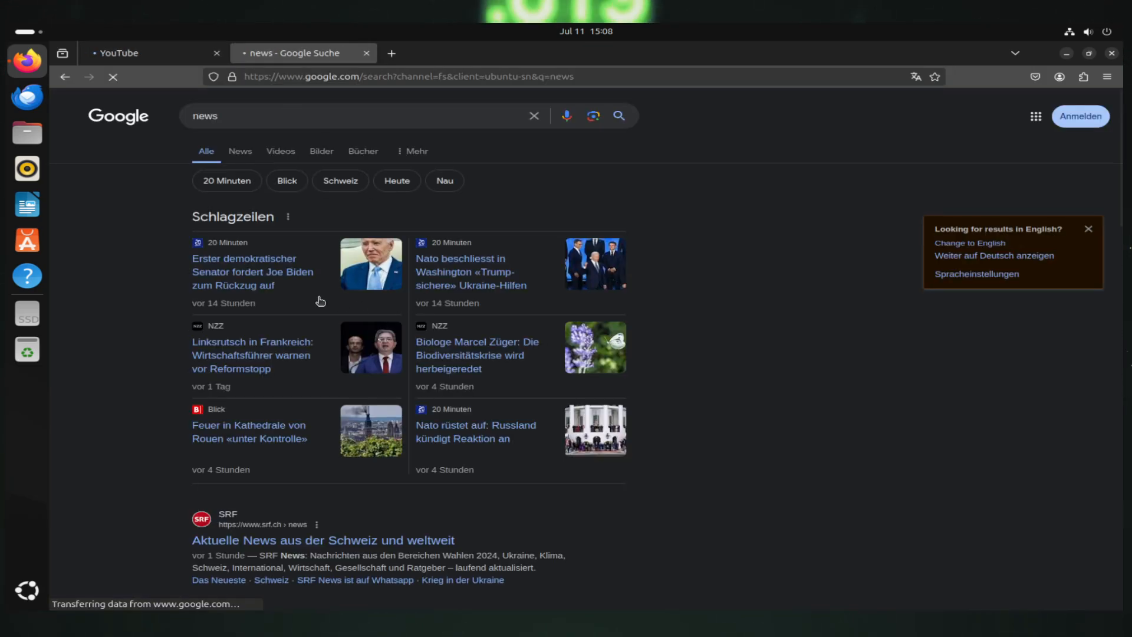
scroll(329, 314, "down", 10)
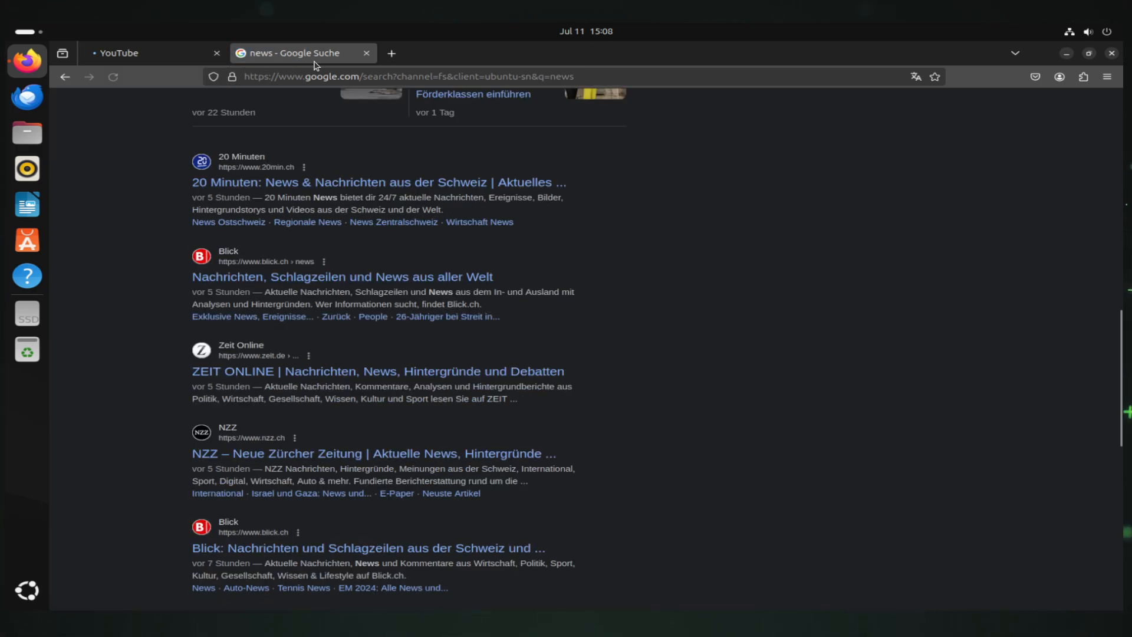
key("ctrl+Page_Up")
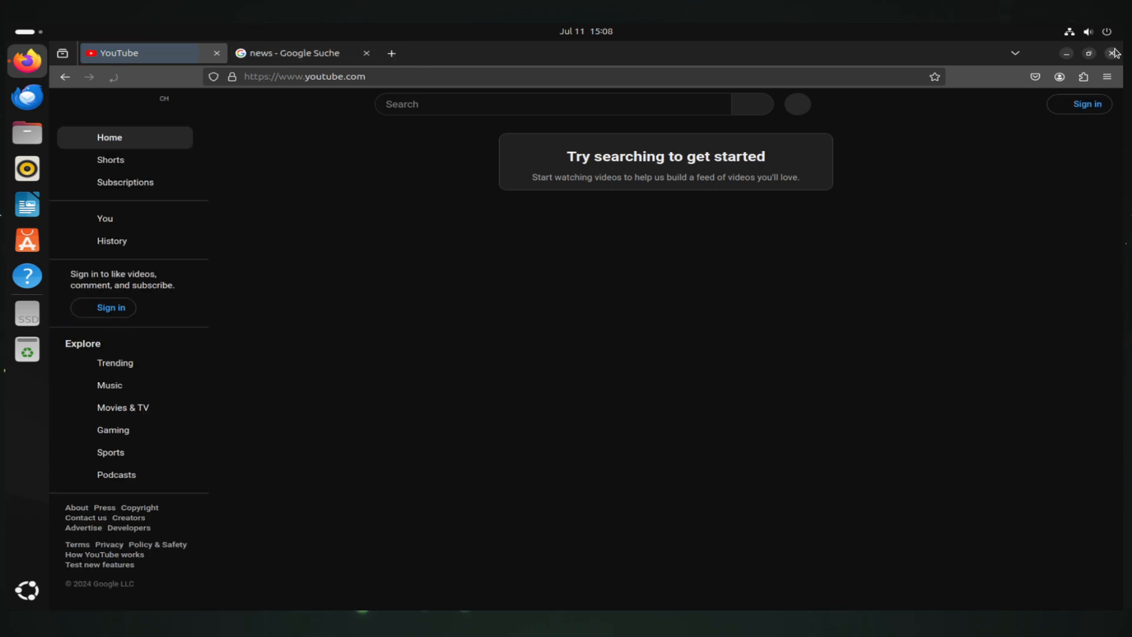
key("ctrl+q")
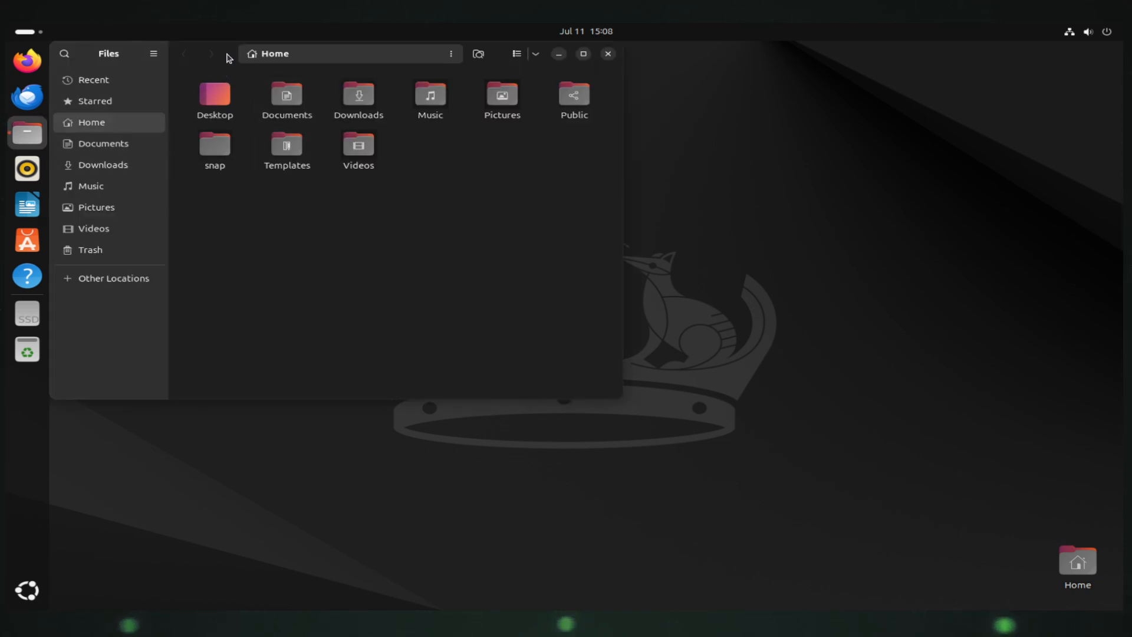
Centre the Files window and select each Home folder in turn, Desktop through Videos
left_click_drag(228, 53, 378, 136)
left_click(366, 177)
left_click(437, 180)
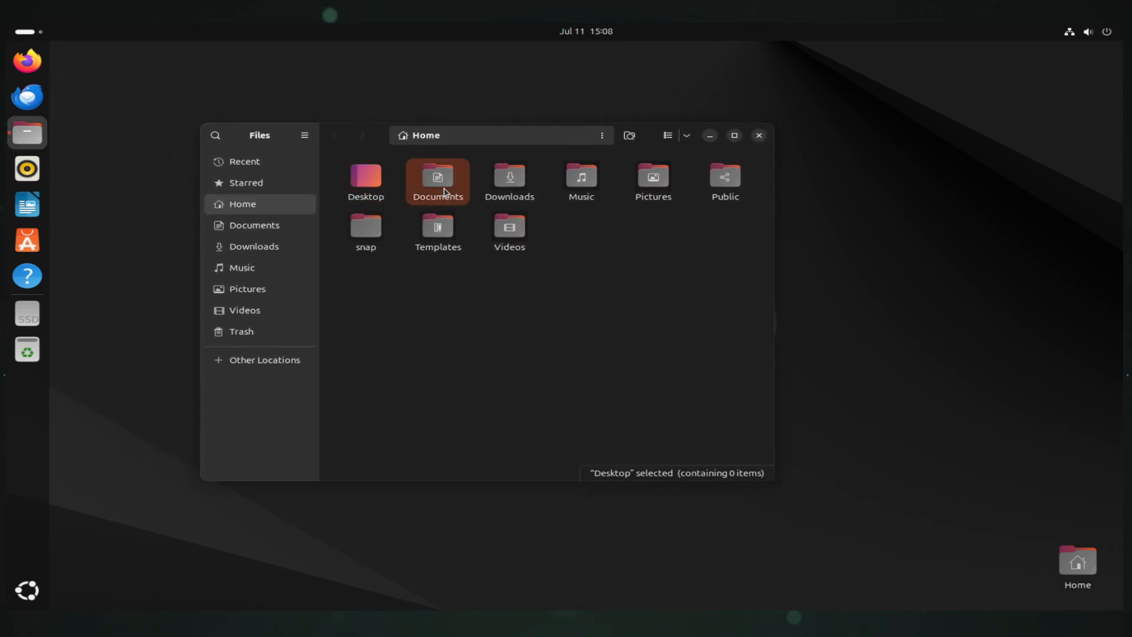
left_click(504, 190)
left_click(582, 177)
left_click(652, 176)
left_click(718, 180)
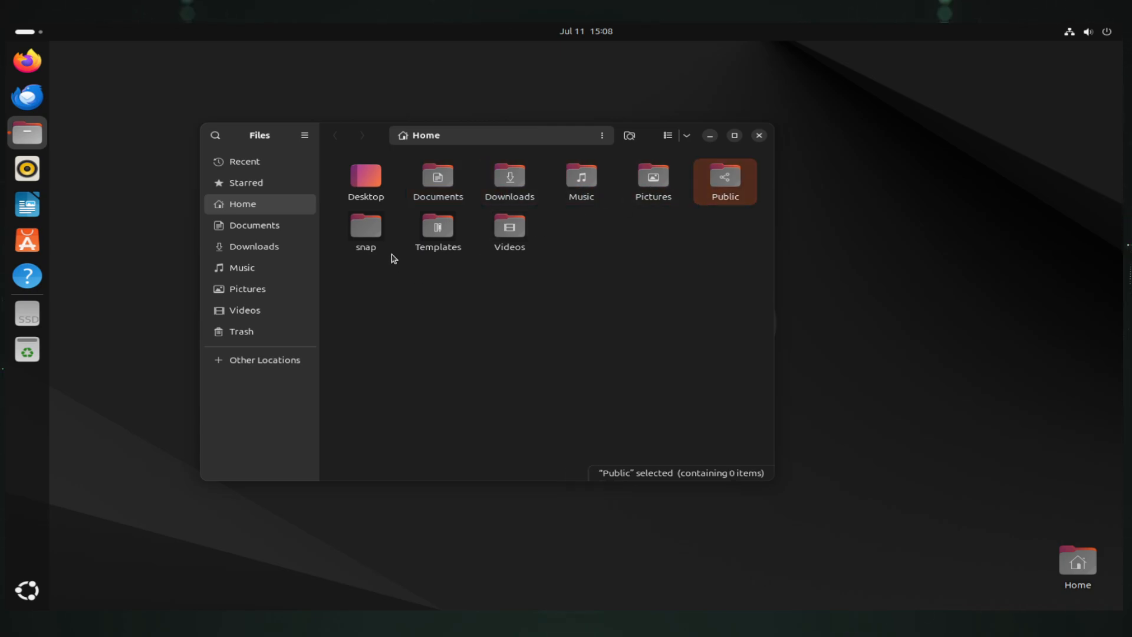
left_click(450, 234)
left_click(509, 231)
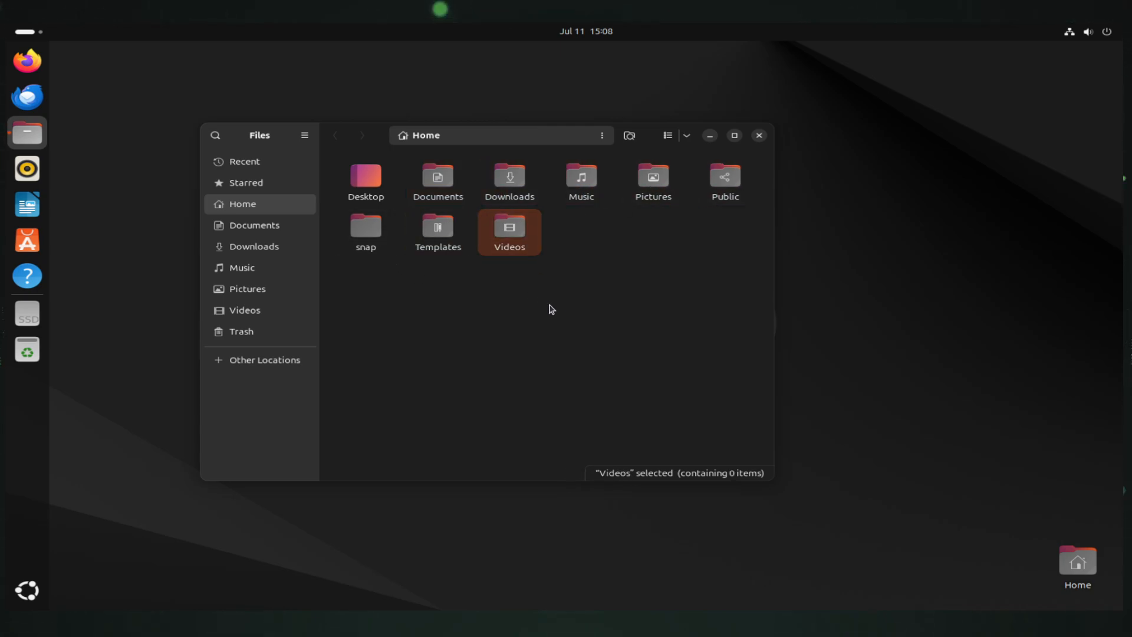
Inside Documents, create a new folder named 'test folder'
double_click(443, 187)
right_click(385, 221)
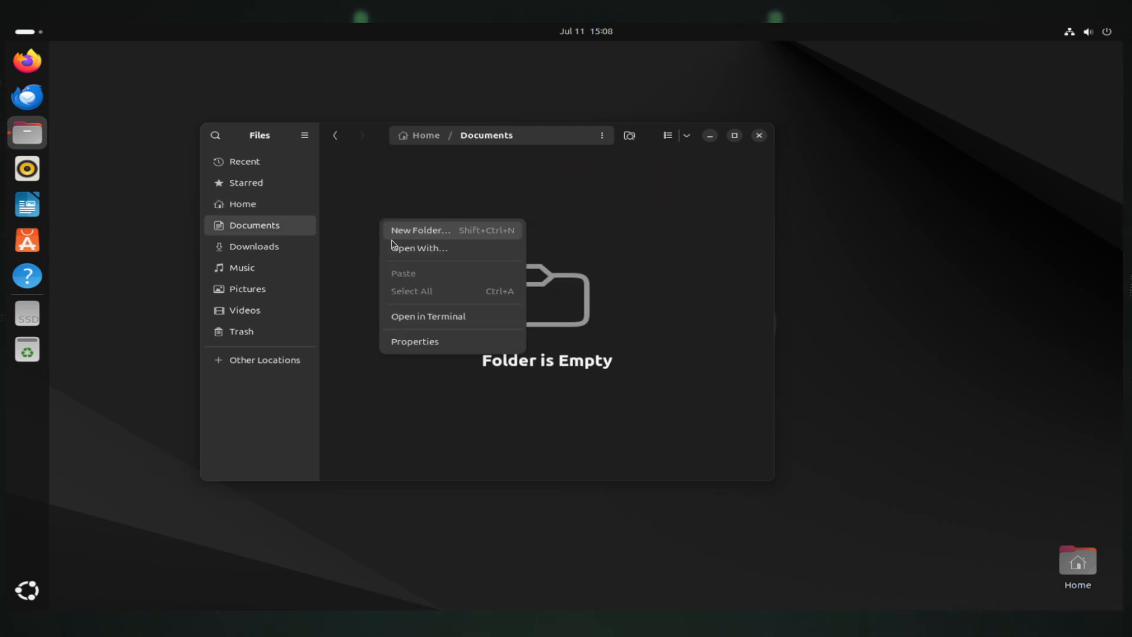
left_click(425, 231)
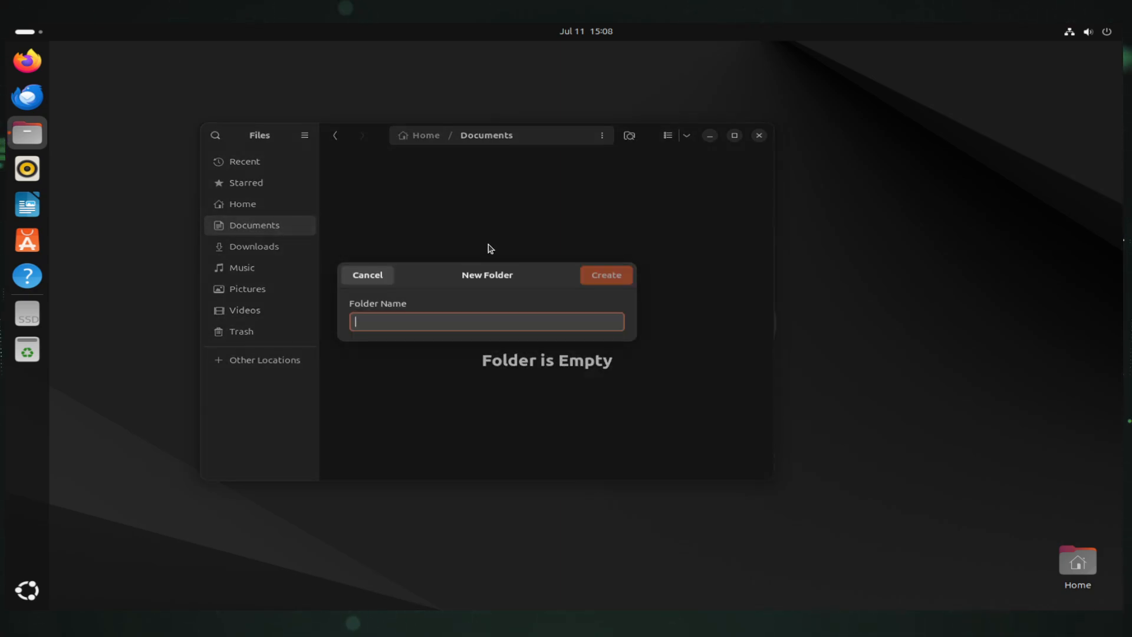
type("test")
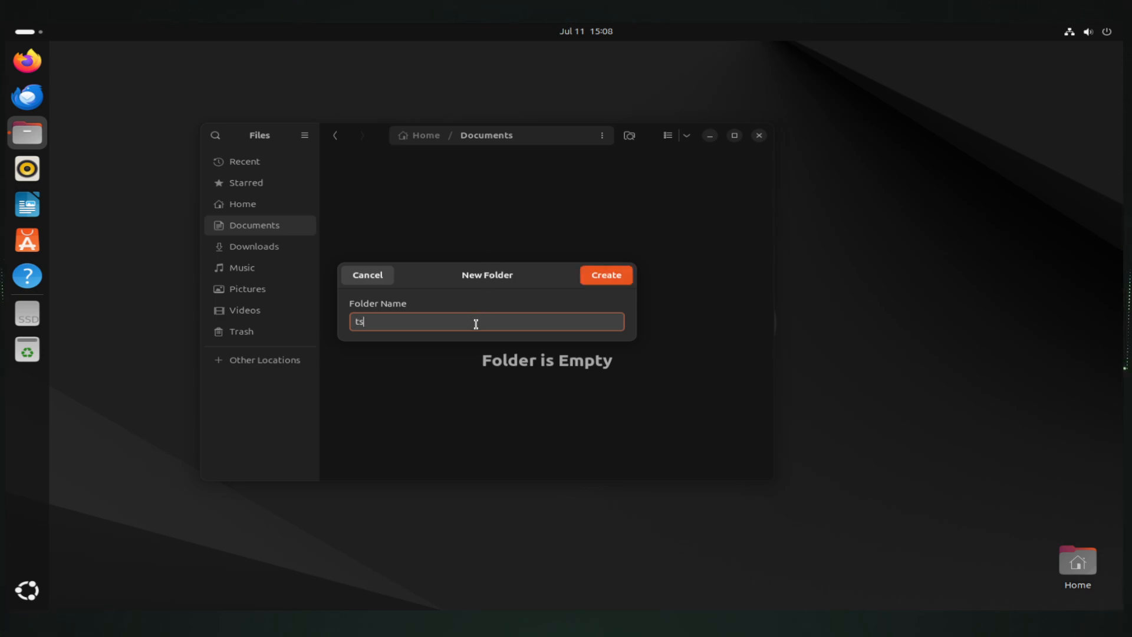
type(" folder")
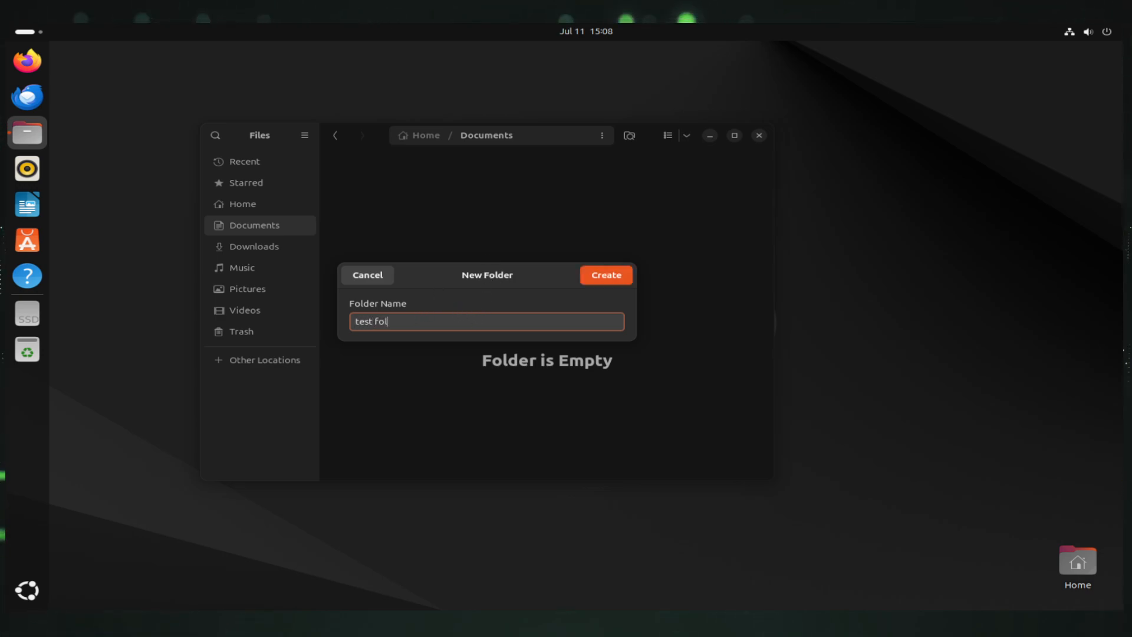
key("Return")
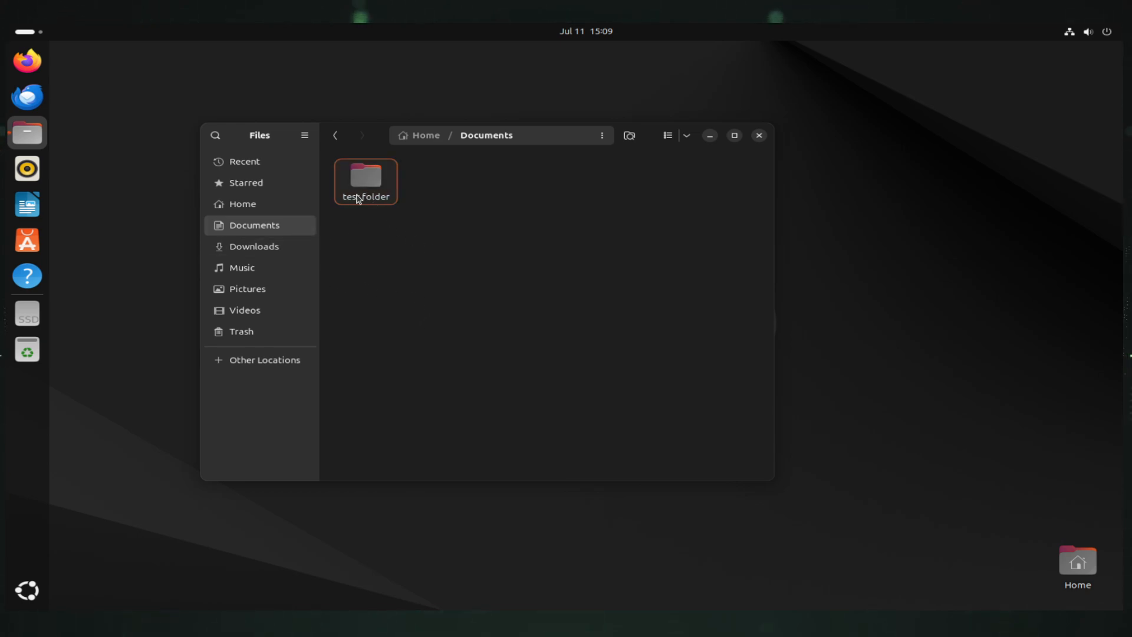
Move 'test folder' to the Trash using the Delete key
left_click_drag(363, 180, 41, 353)
left_click_drag(358, 194, 352, 222)
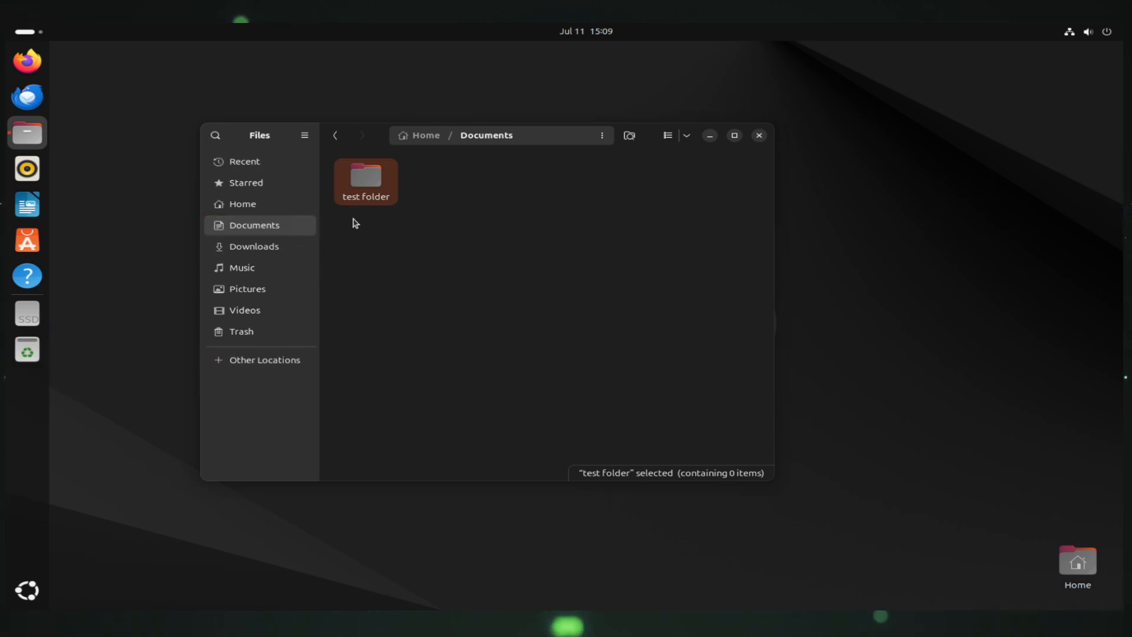
key("Delete")
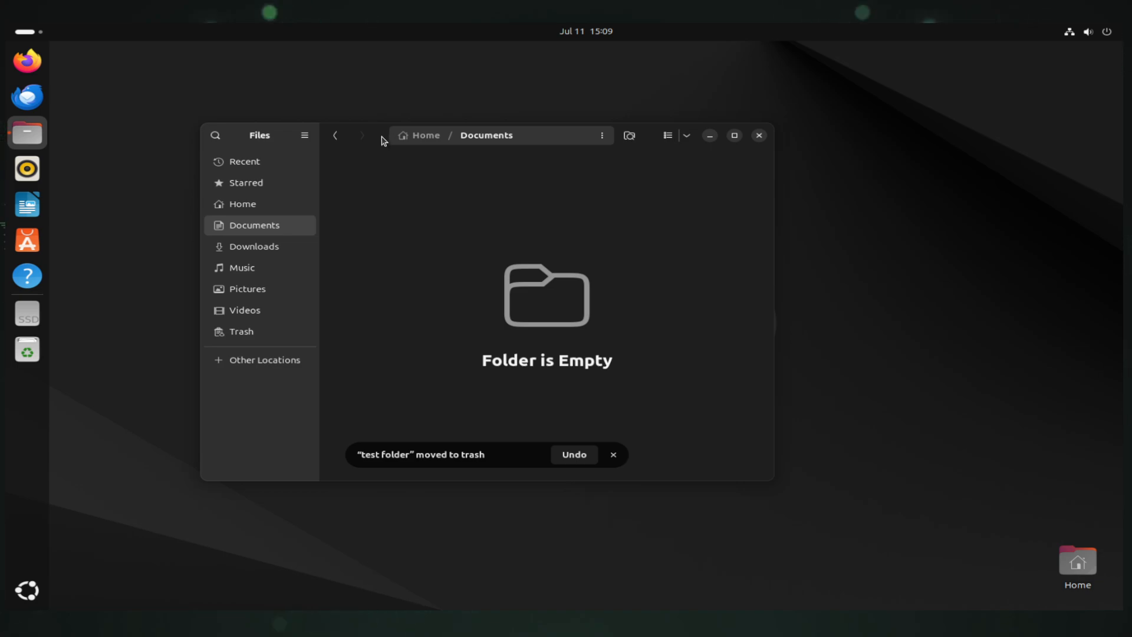
left_click_drag(383, 140, 370, 103)
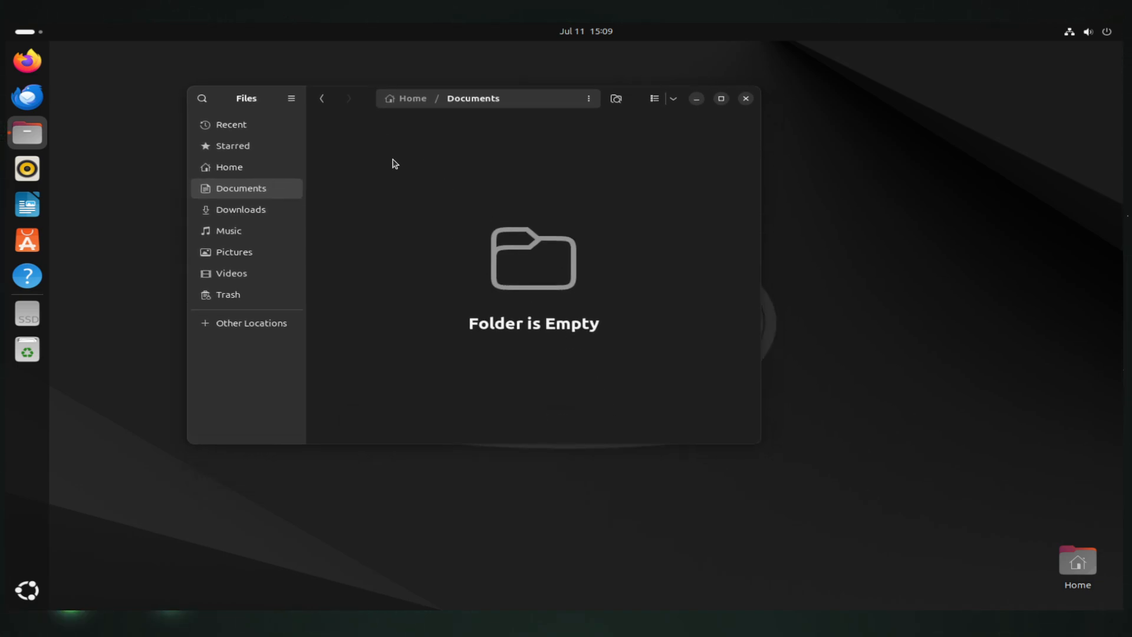
Check 'test folder' in the Trash, then close the Trash and Documents windows
left_click(29, 360)
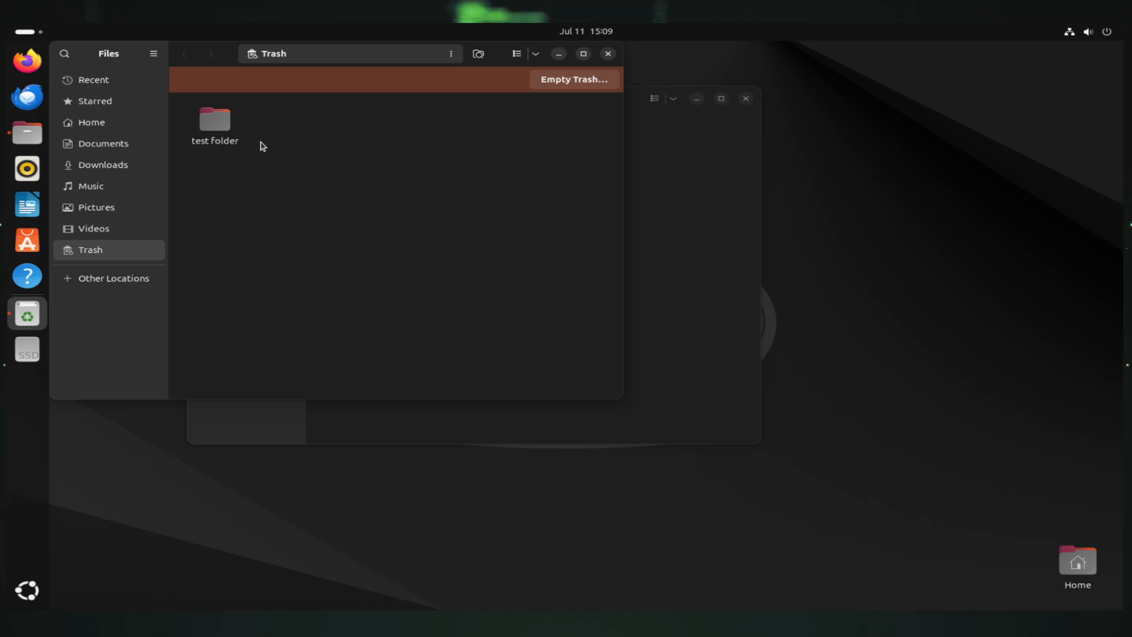
left_click(223, 131)
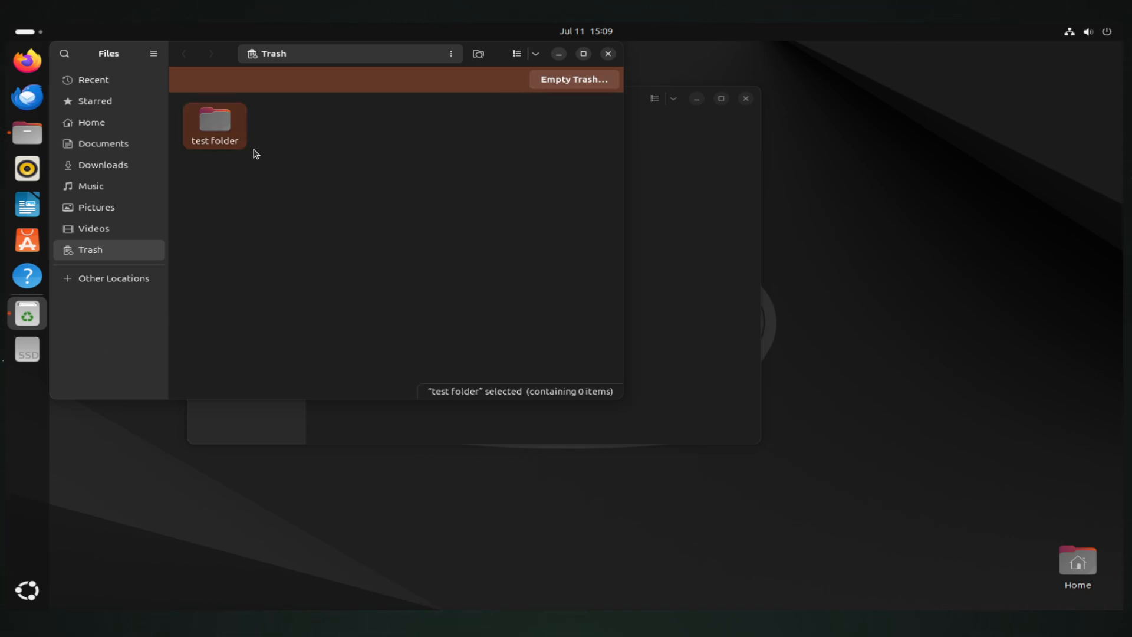
right_click(220, 120)
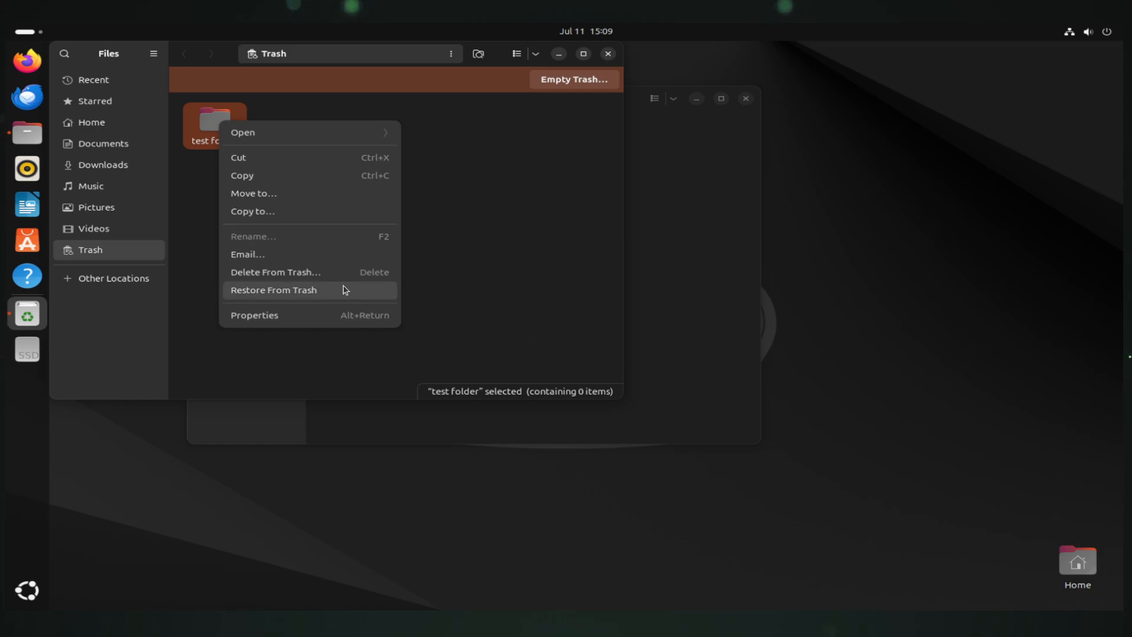
left_click(609, 57)
left_click(608, 54)
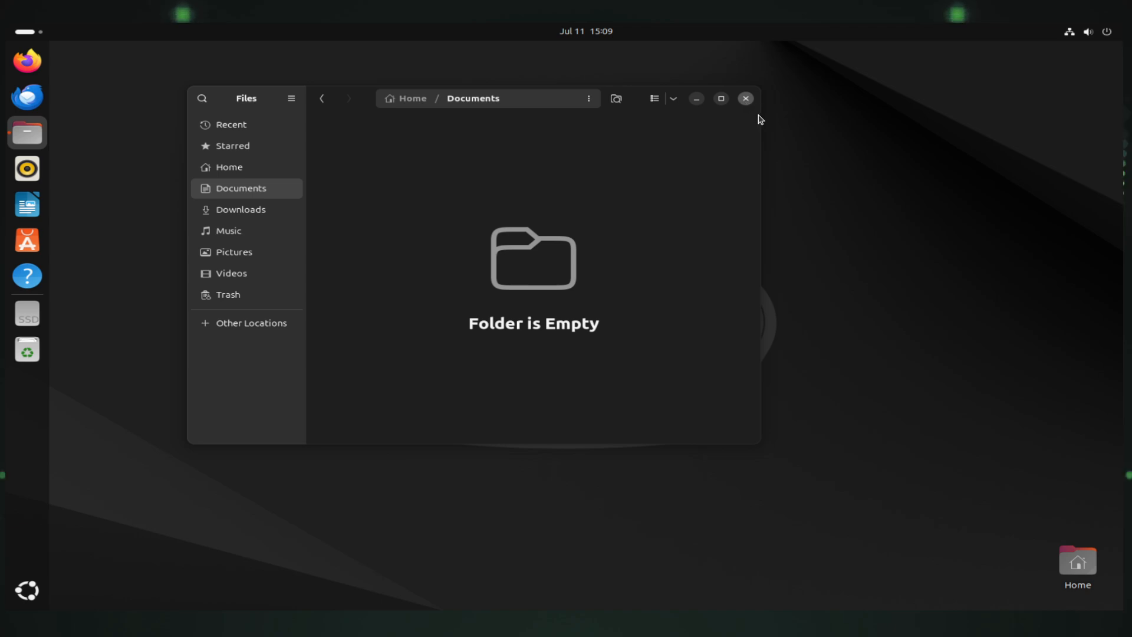
left_click(746, 99)
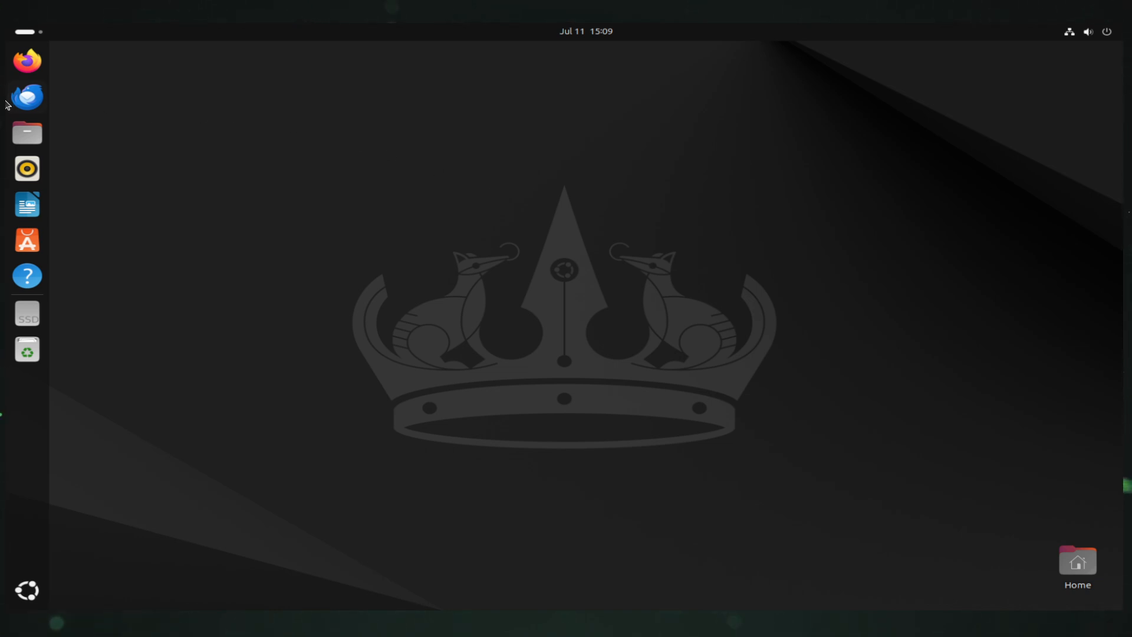
Launch Firefox from the dock and close it again
left_click(15, 72)
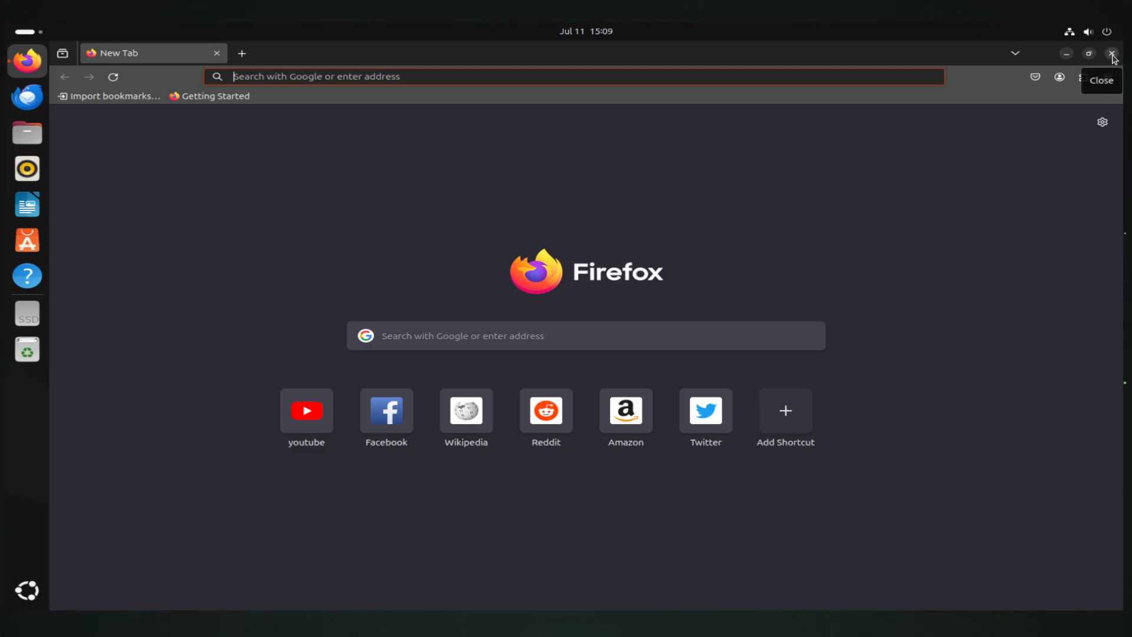
left_click(1113, 56)
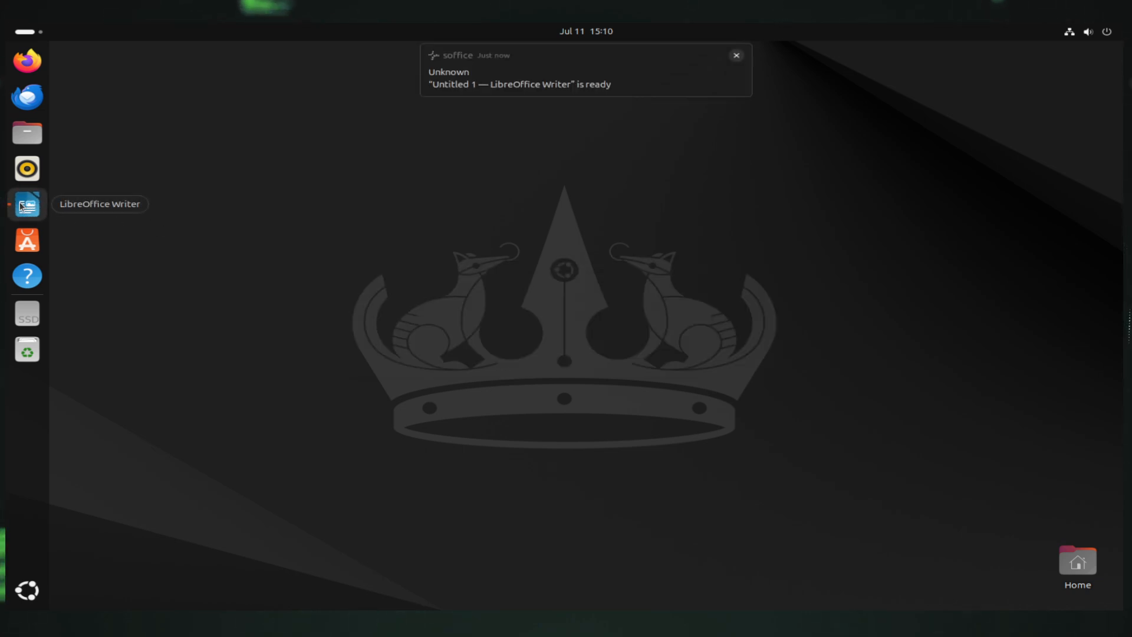
Bring up the new Writer document, dismiss Tip of the Day, and look through the File and New menus
left_click(21, 206)
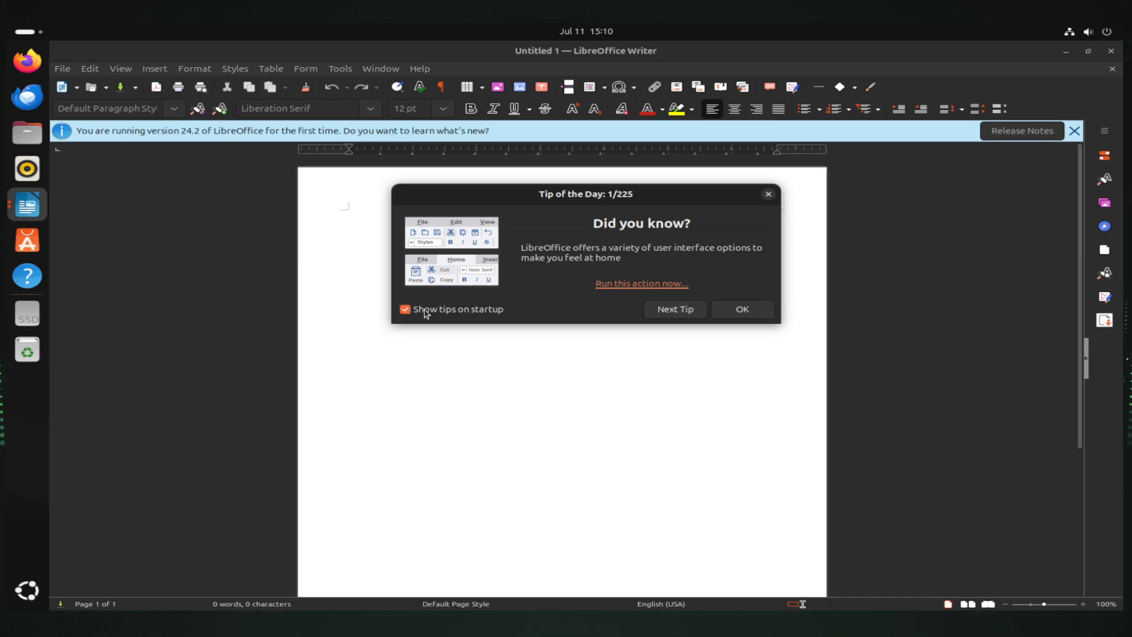
left_click(742, 312)
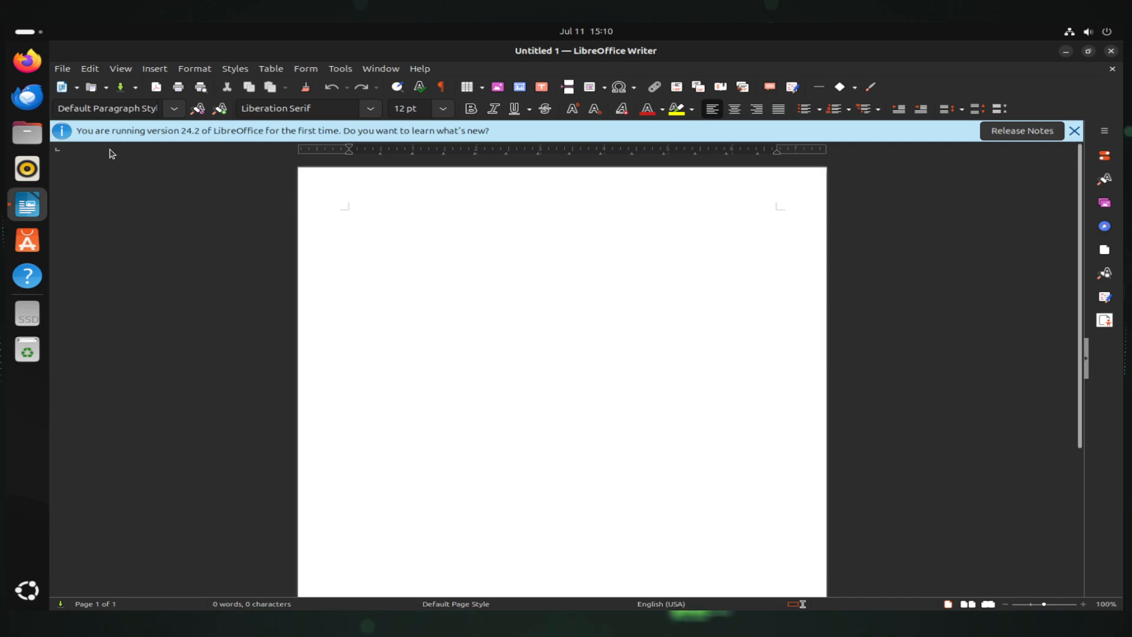
left_click(73, 70)
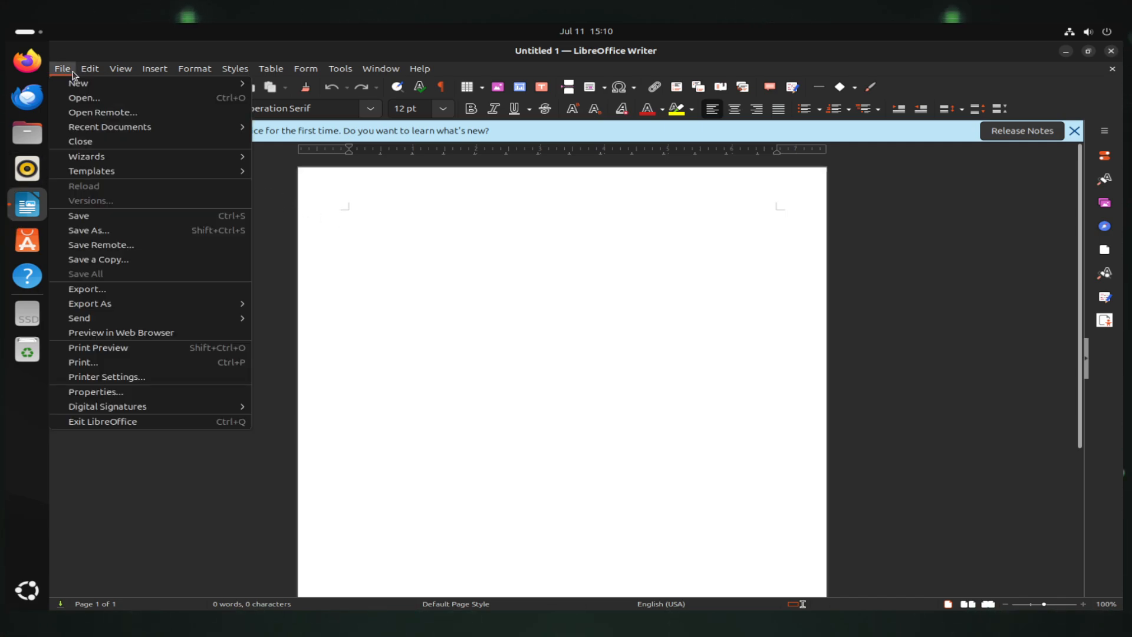
left_click(463, 258)
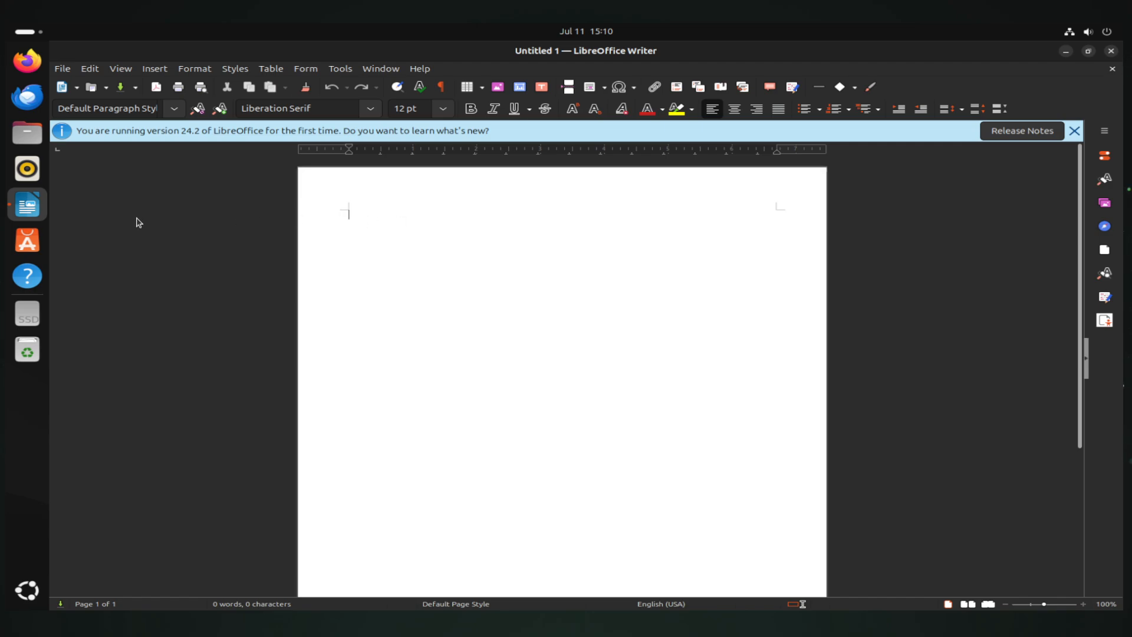
left_click(77, 88)
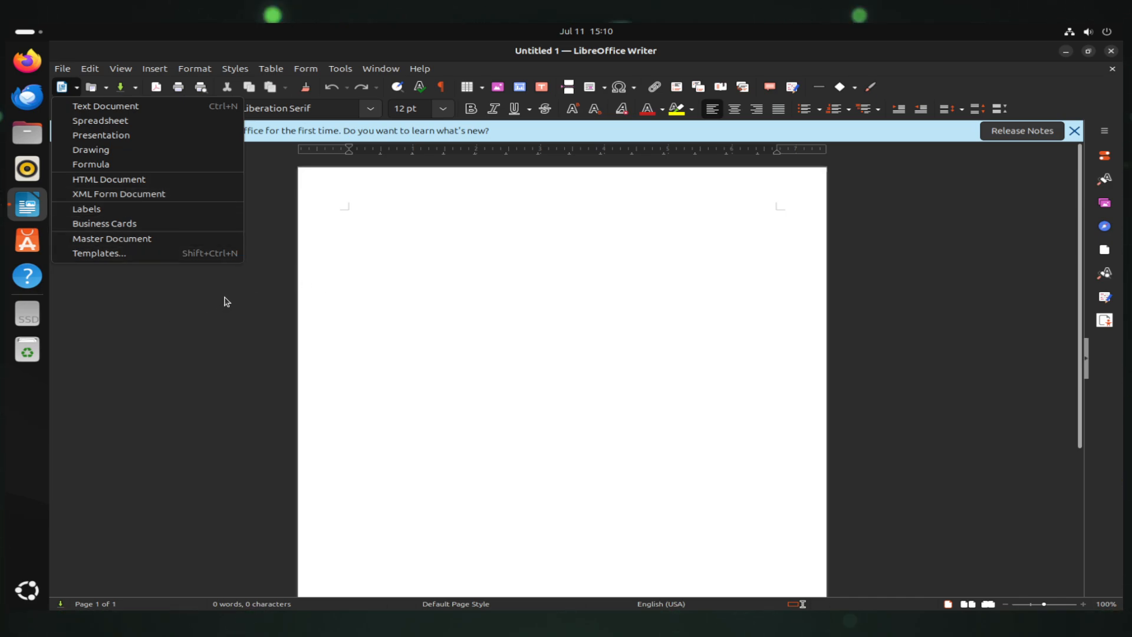
left_click(425, 290)
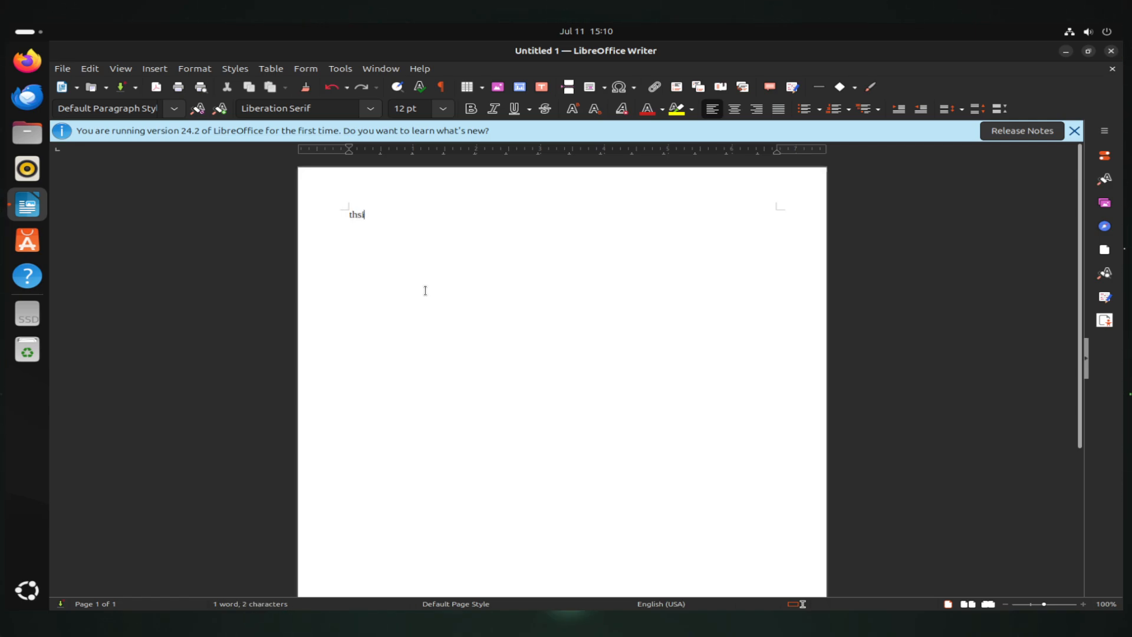
Type 'This is a test document', save it as Untitled 1 in Documents, and close Writer
type("This is a test document")
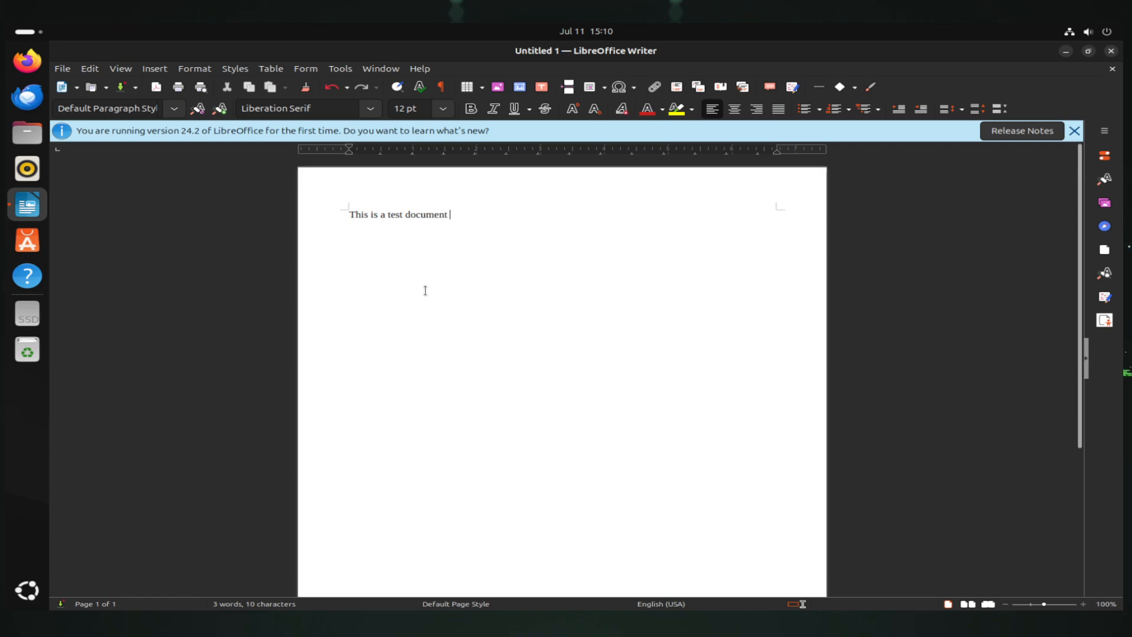
left_click(63, 68)
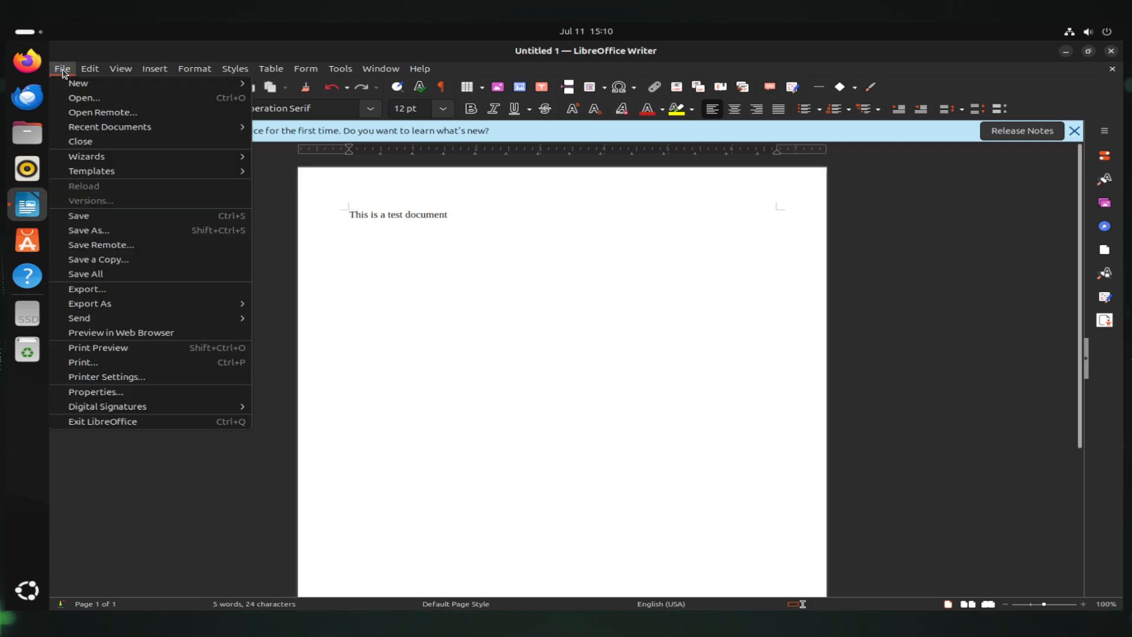
left_click(110, 230)
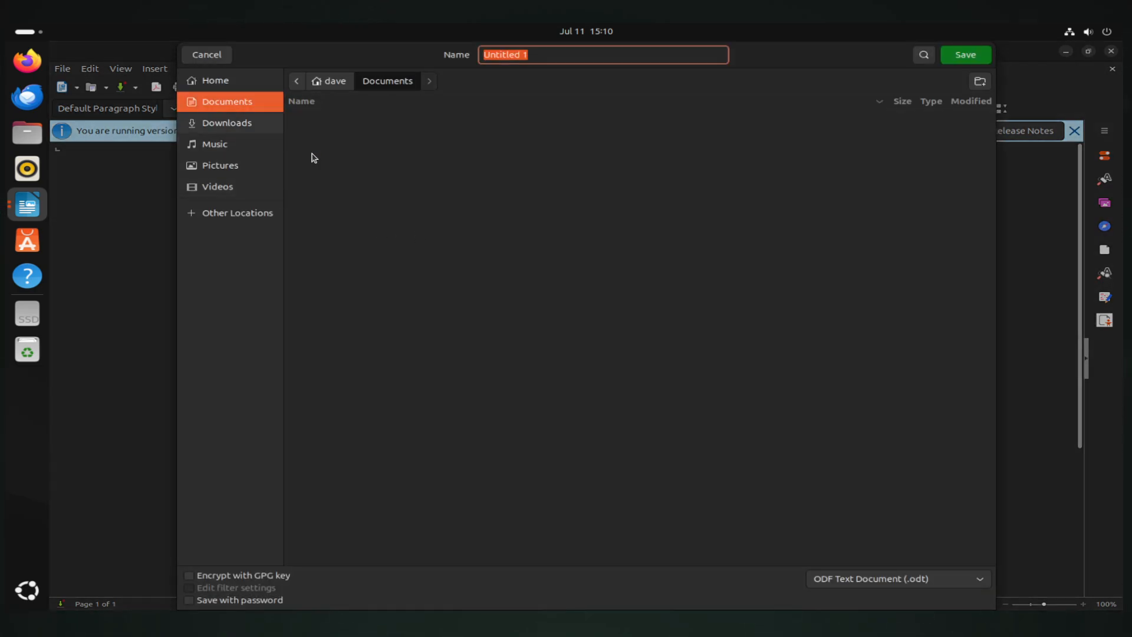
left_click(964, 55)
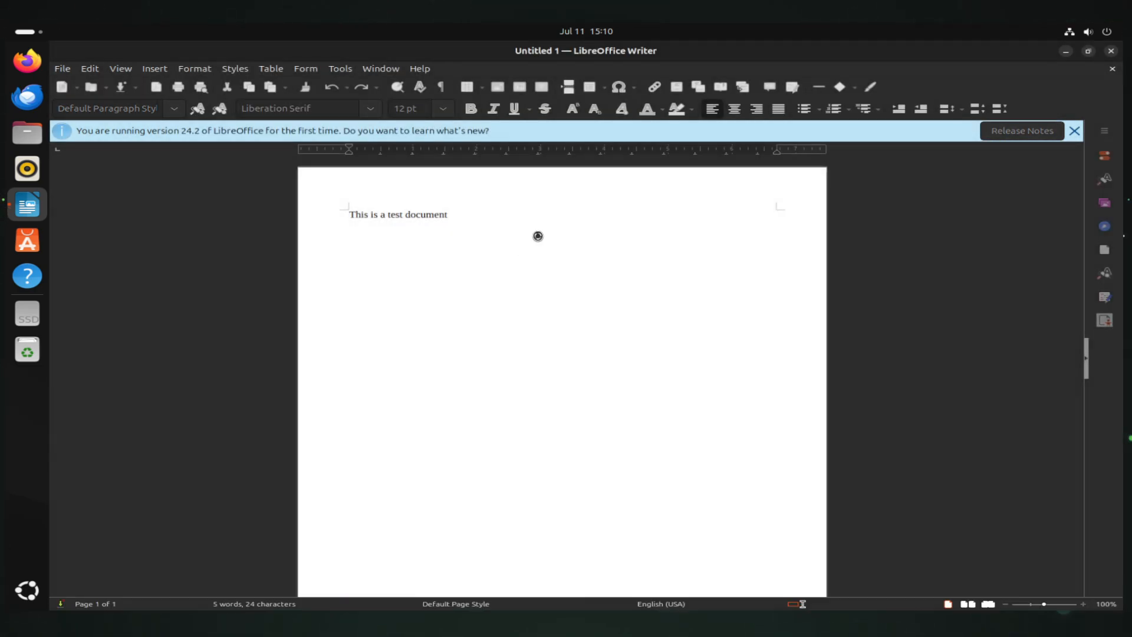
left_click(1111, 52)
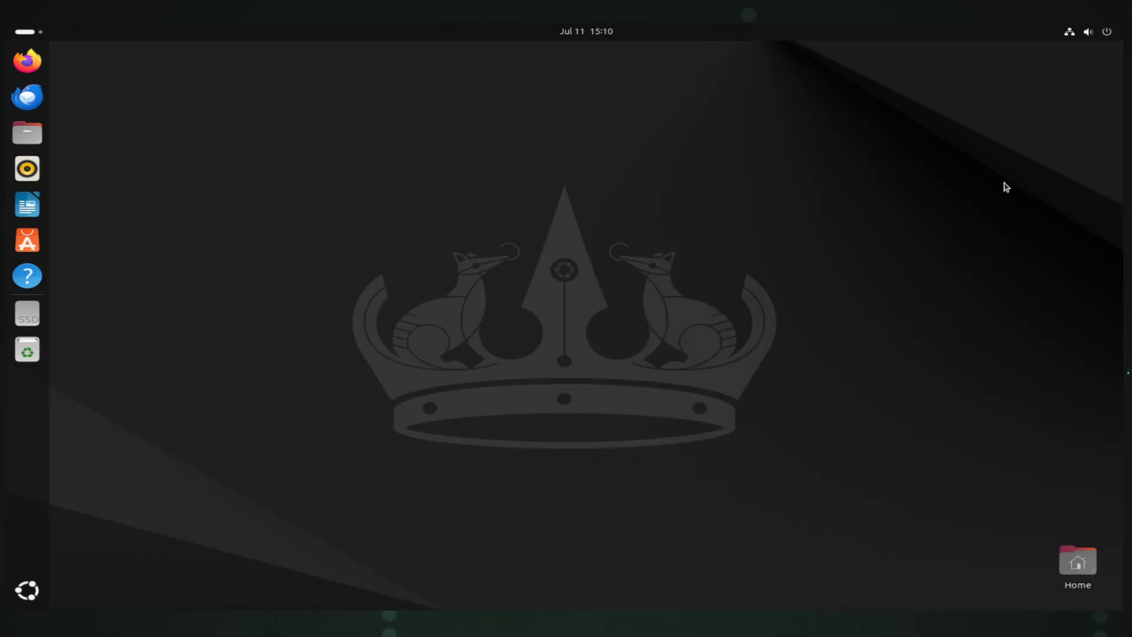
left_click(28, 134)
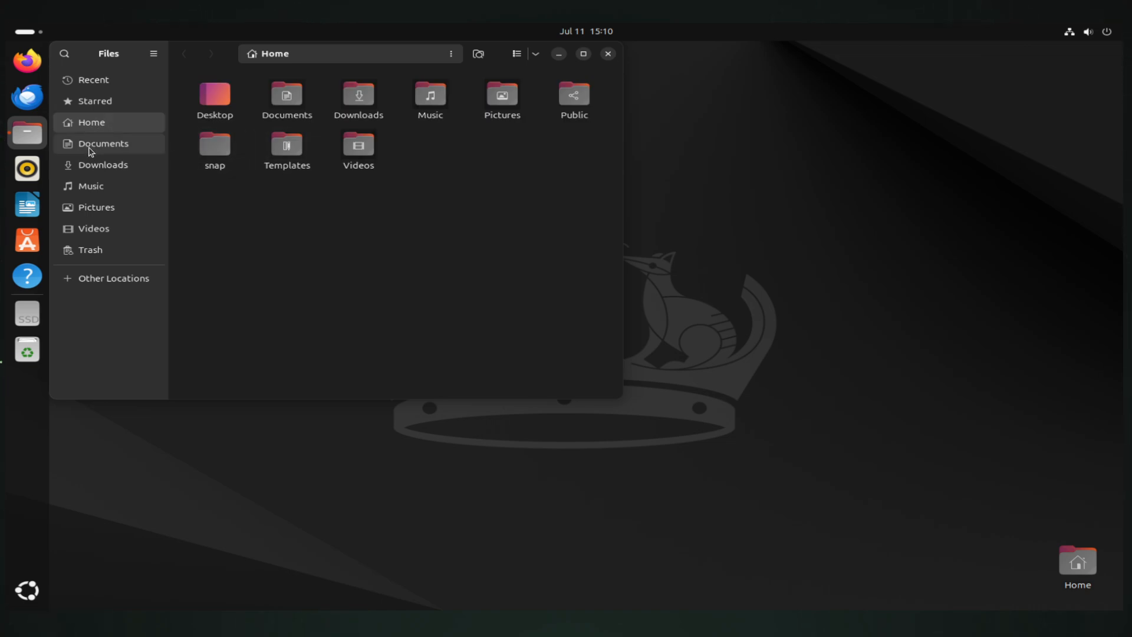
Reopen Untitled 1.odt from Documents, then create a blank spreadsheet from Writer's New menu
left_click(93, 144)
double_click(214, 101)
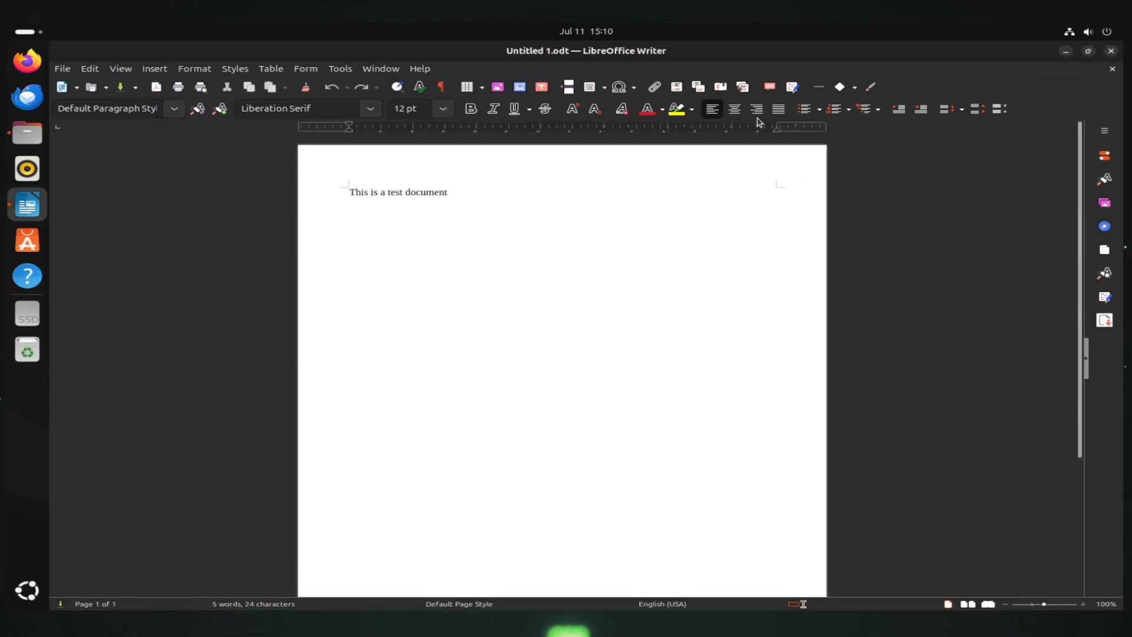
left_click(77, 87)
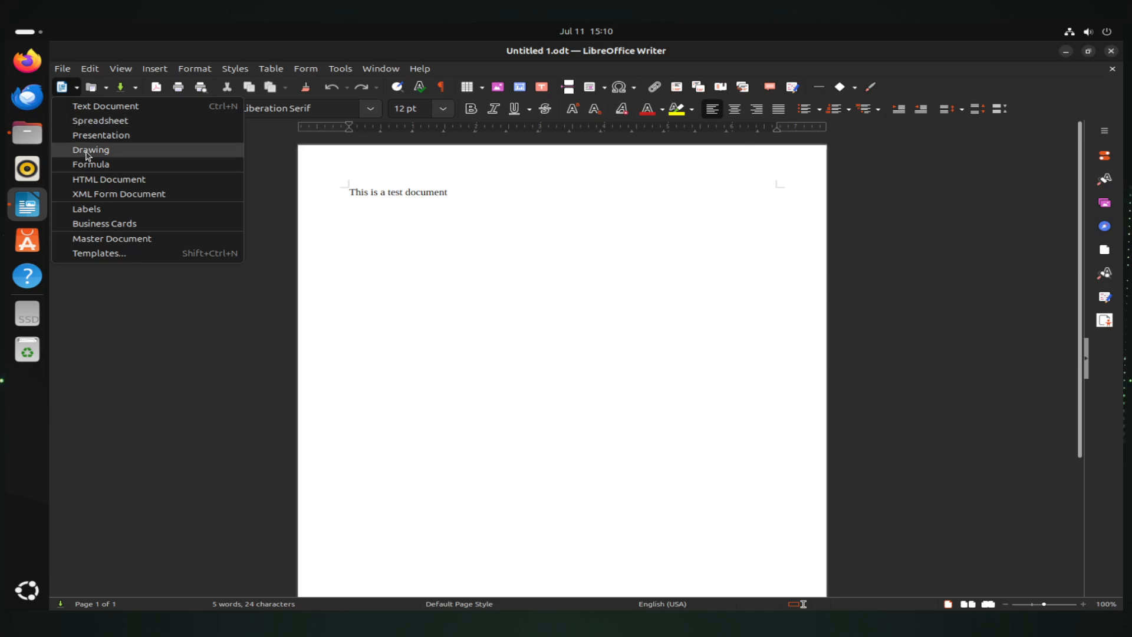
left_click(107, 121)
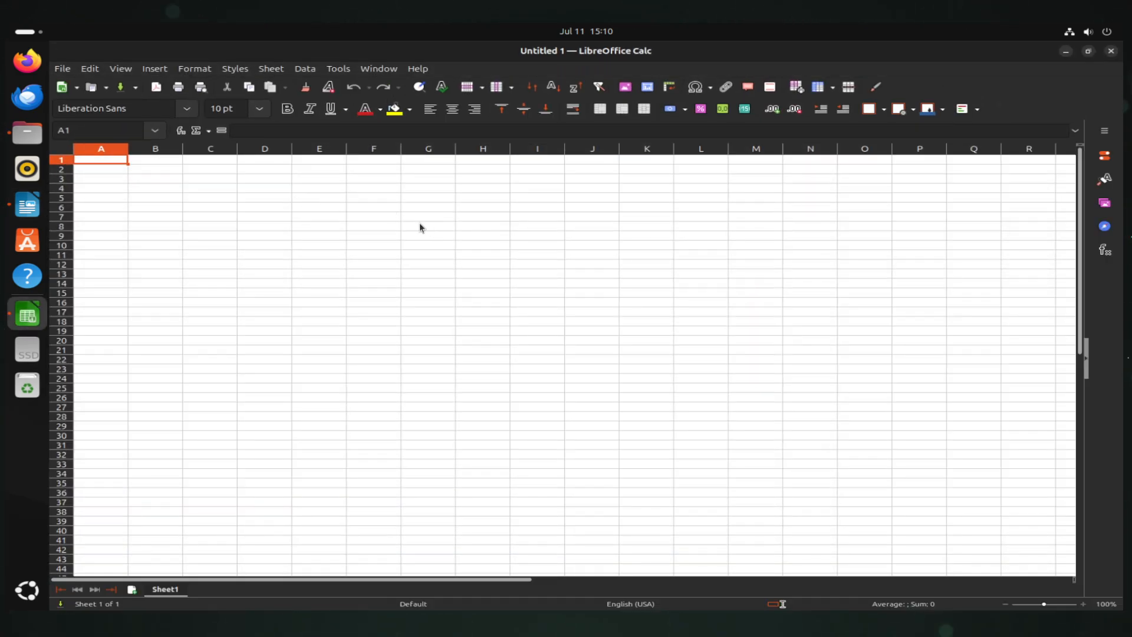
Remove the stray text typed into cell E9
left_click(328, 239)
type("rrerwerwe")
double_click(335, 236)
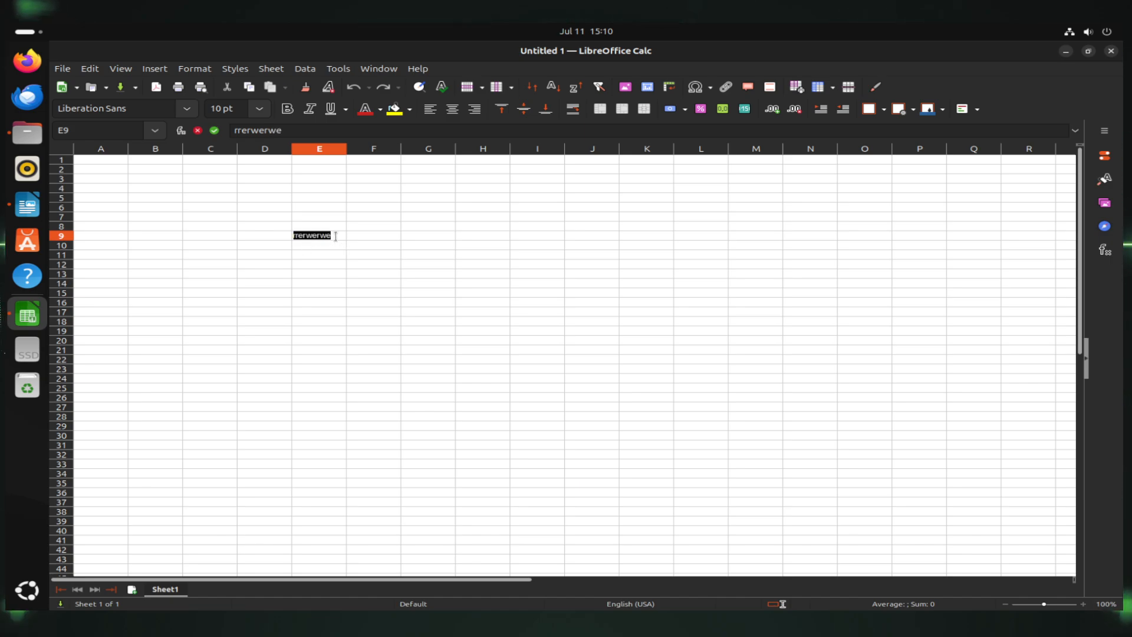
key("BackSpace")
Enter 10 in B7 and C7, and the formula =sum(B7+C7) in D7
left_click(150, 216)
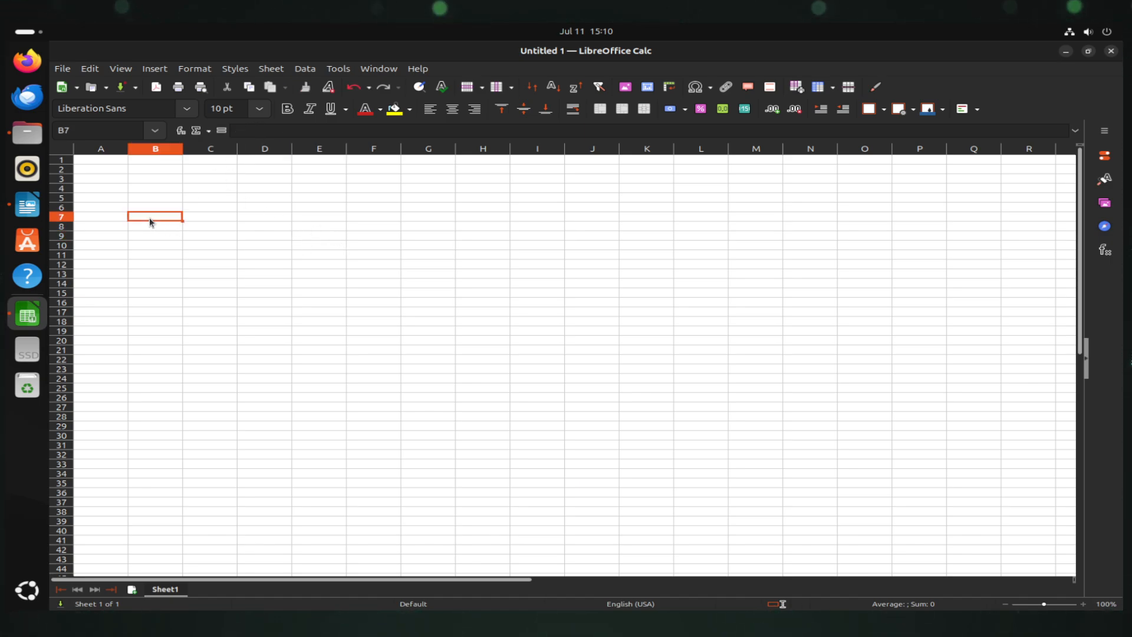
key("Left")
key("Right")
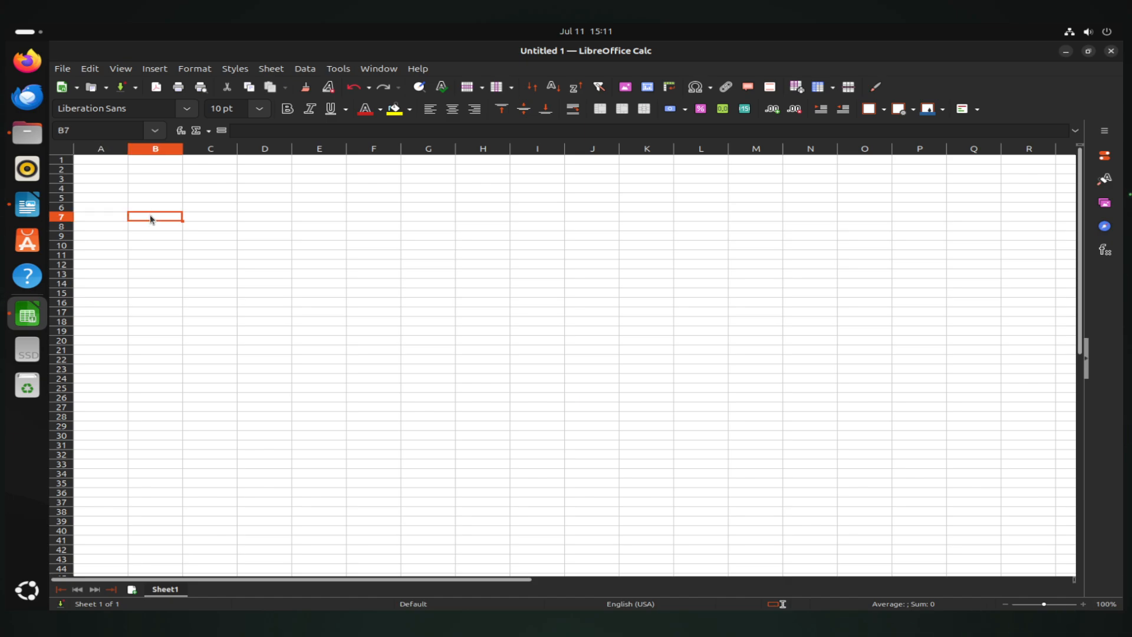
type("10")
key("Right")
type("10")
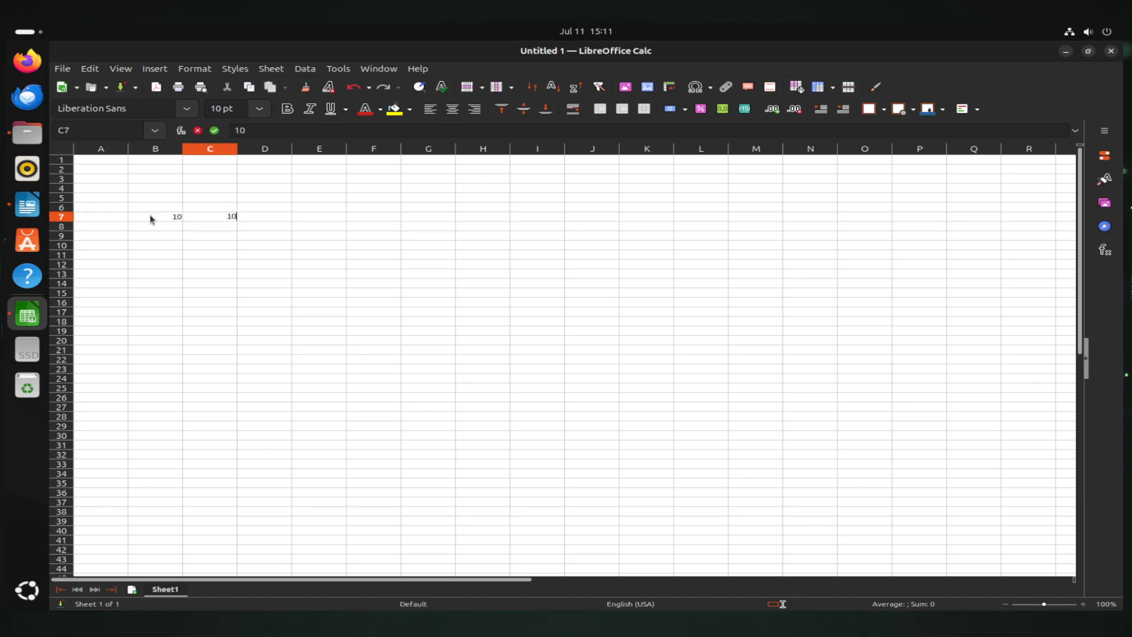
key("Right")
type("=sum(")
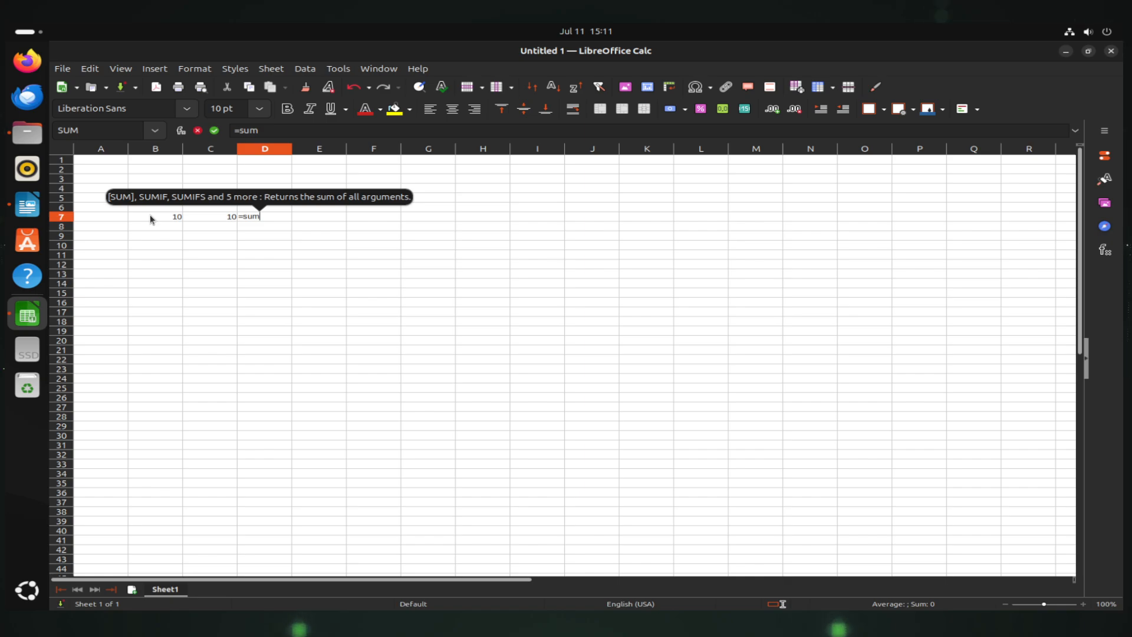
left_click(176, 217)
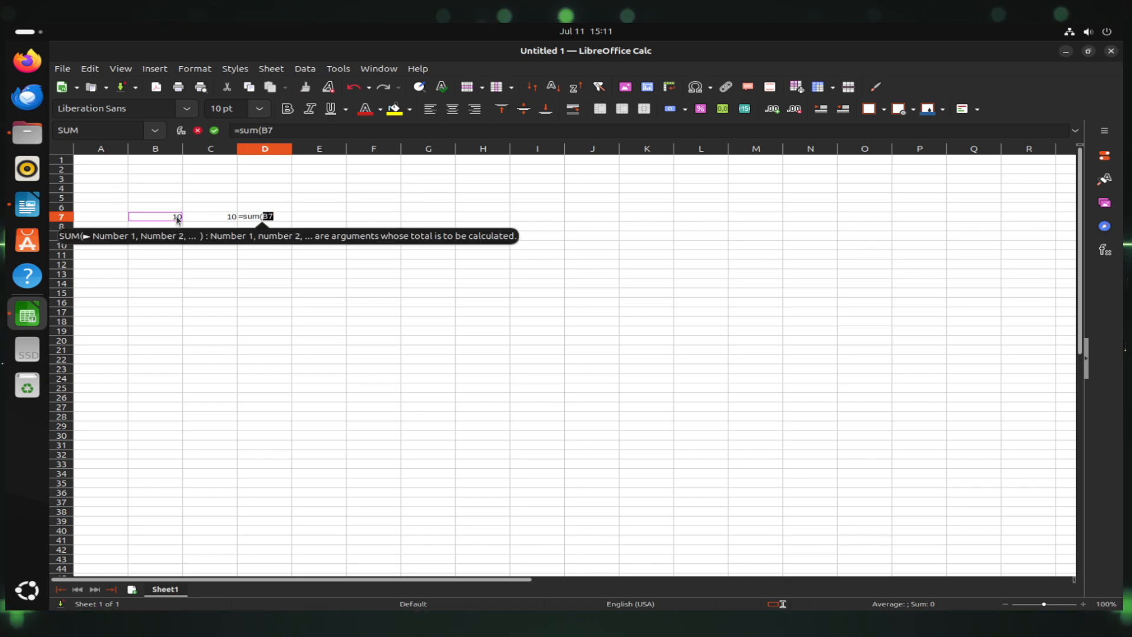
type("+")
left_click(193, 217)
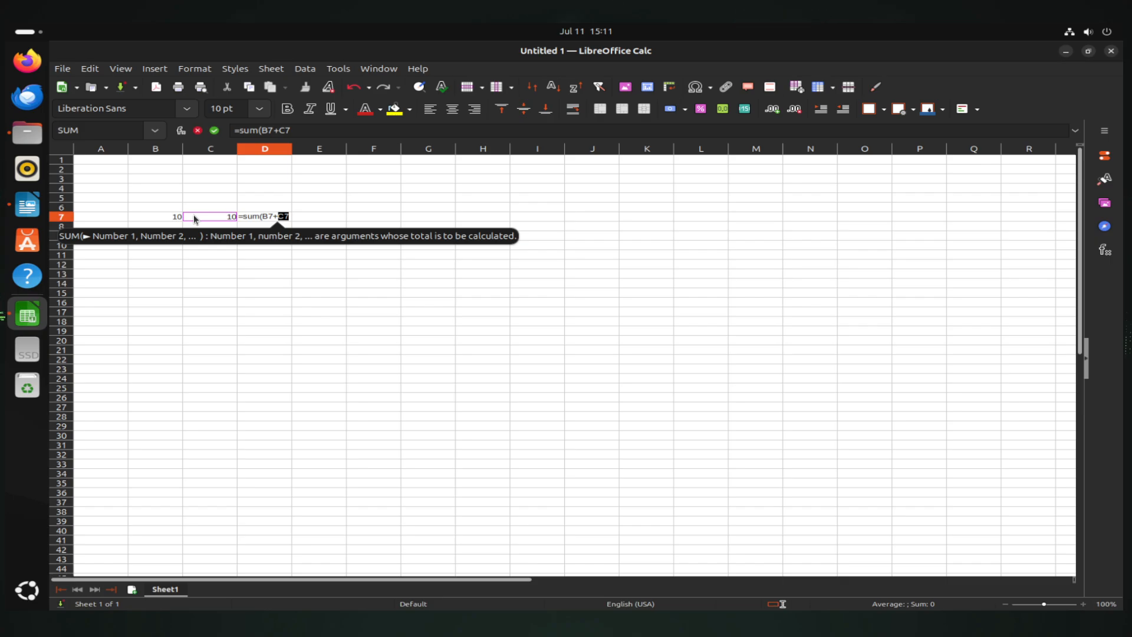
key("Return")
Select B6:F11 and save the spreadsheet as Untitled 1 in Documents
left_click_drag(155, 206, 362, 263)
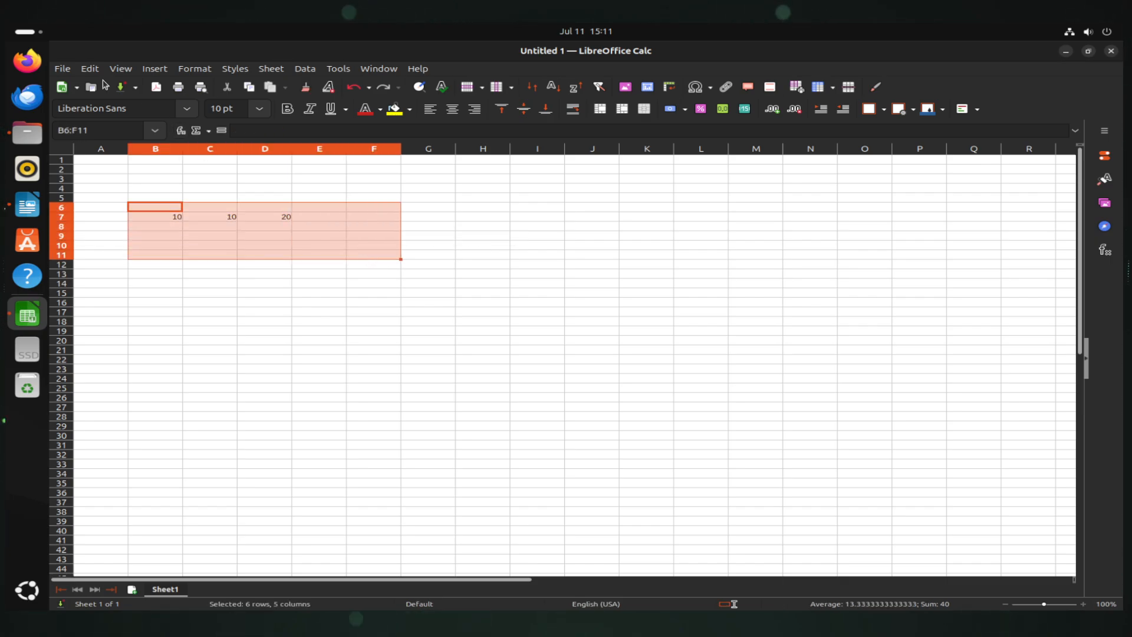
left_click(61, 70)
left_click(118, 218)
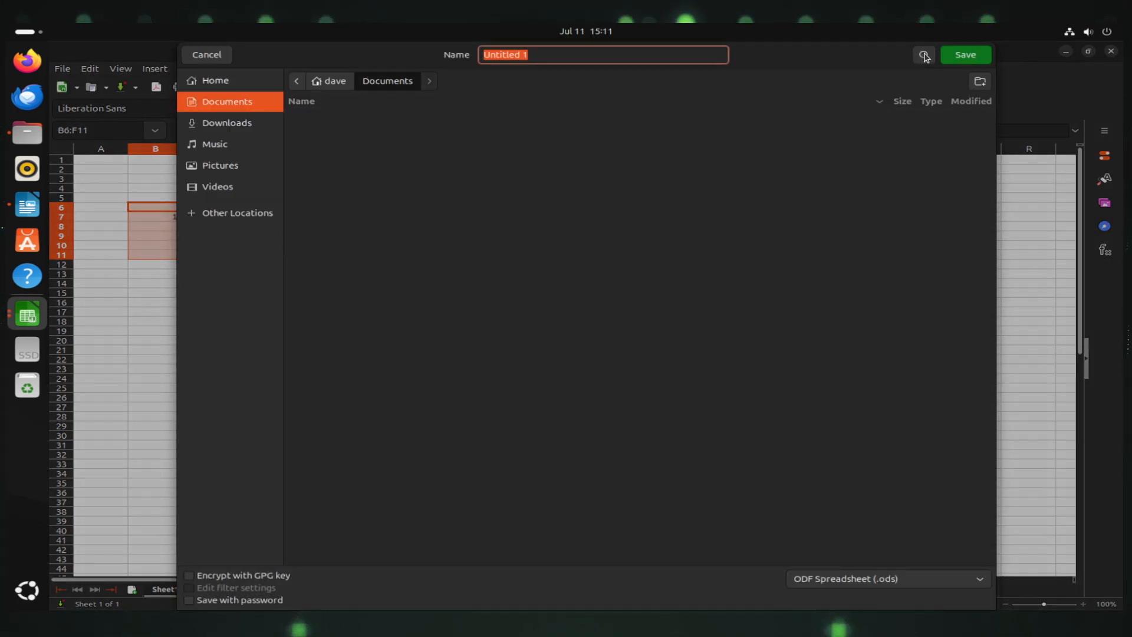
left_click(965, 54)
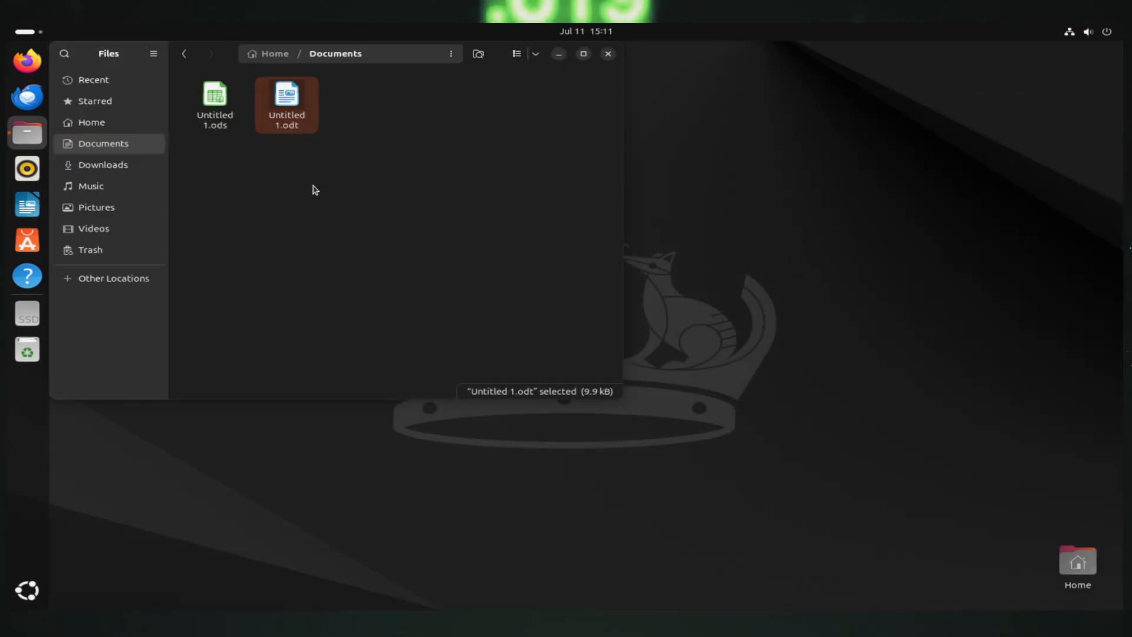
Close the Files window showing the Documents folder
left_click(608, 54)
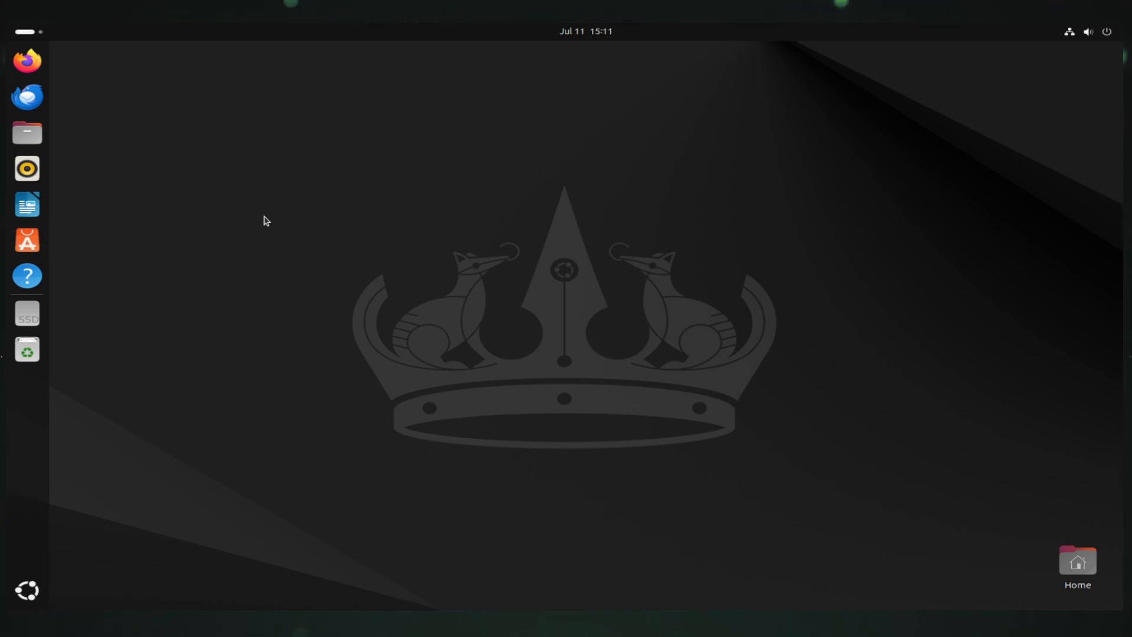
In App Center, search for 'vlc player' and open the VLC app page
left_click(28, 240)
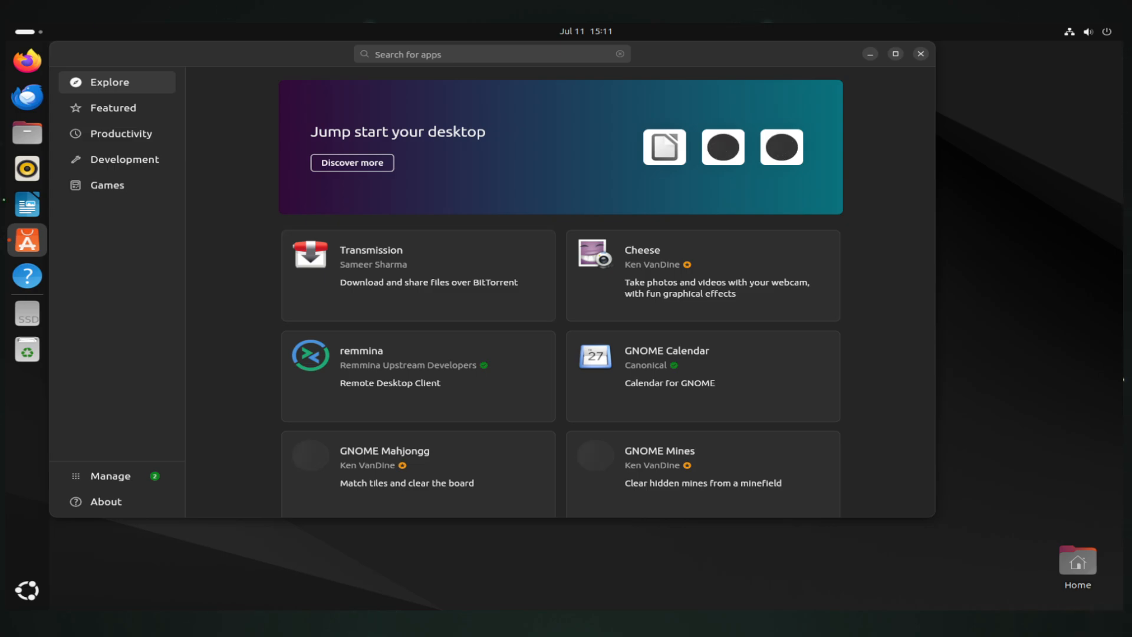
left_click(424, 53)
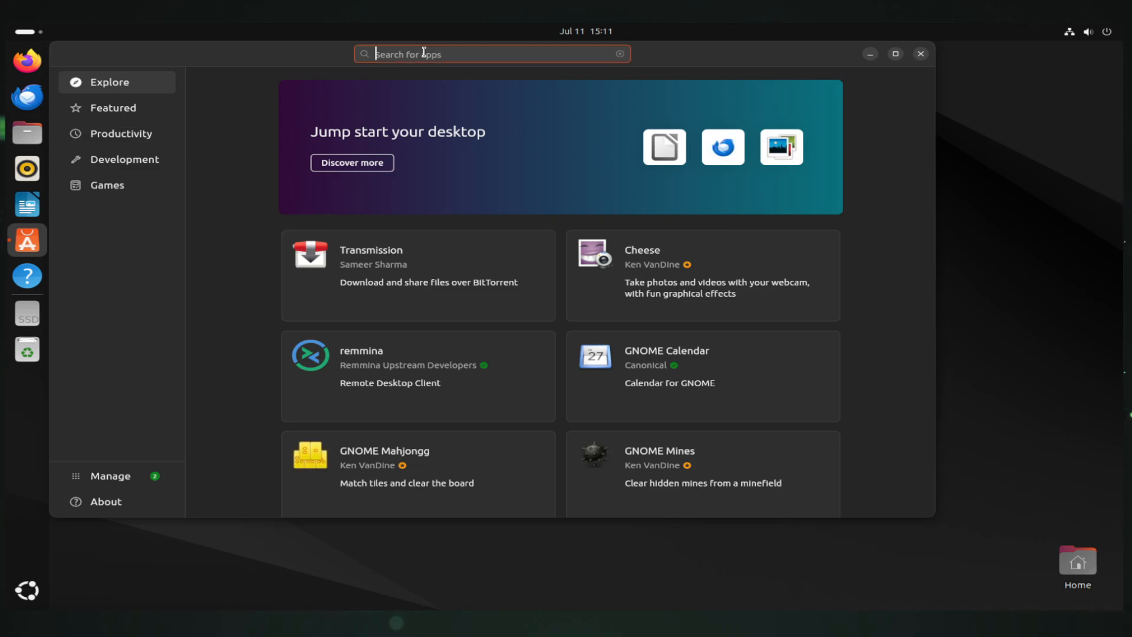
type("vlc player")
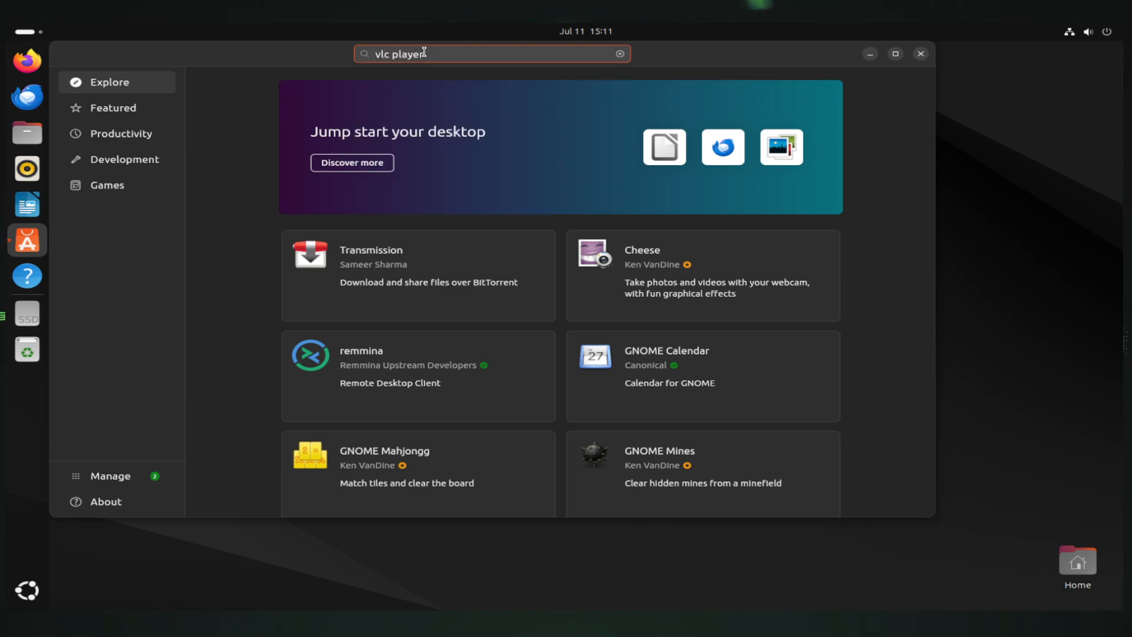
key("Return")
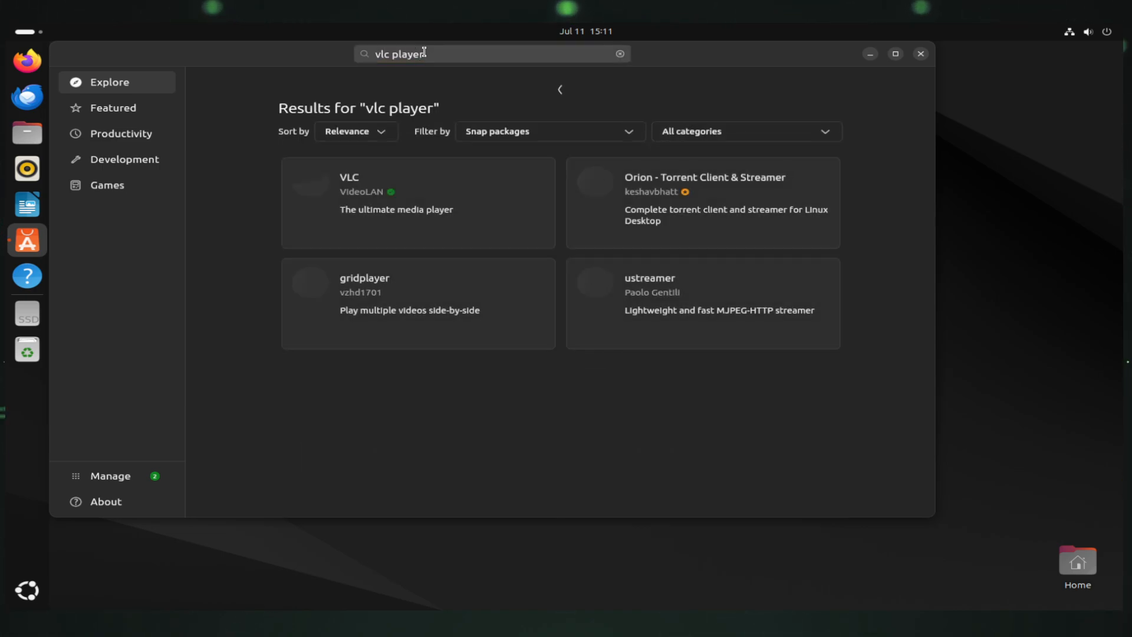
left_click(423, 210)
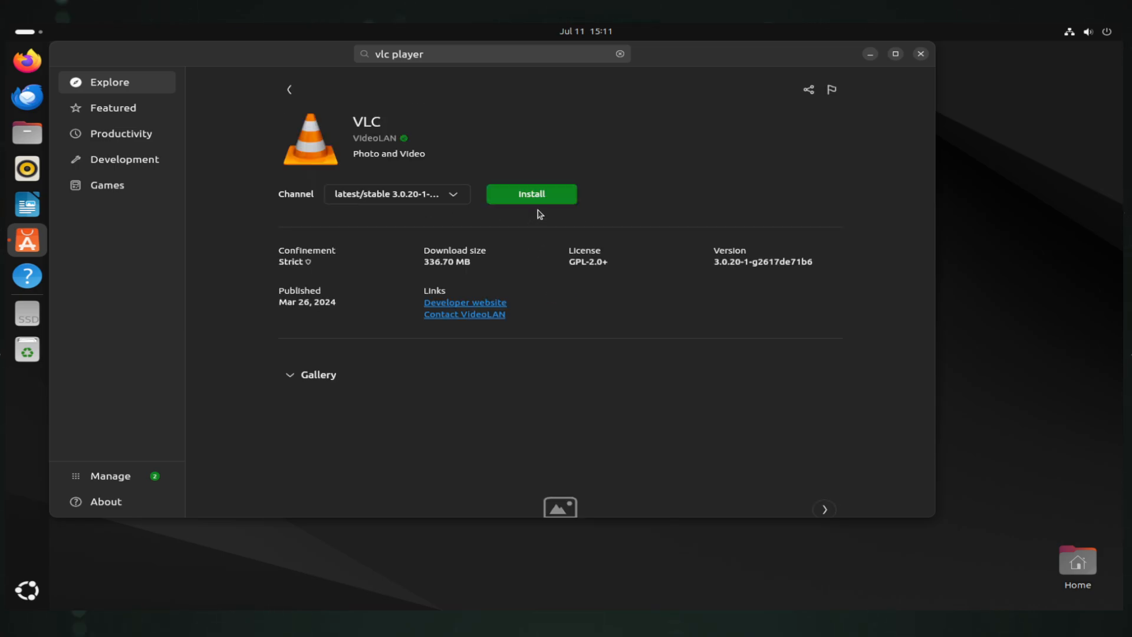
Install VLC, authorising with the account password, then show the apps grid
left_click(543, 194)
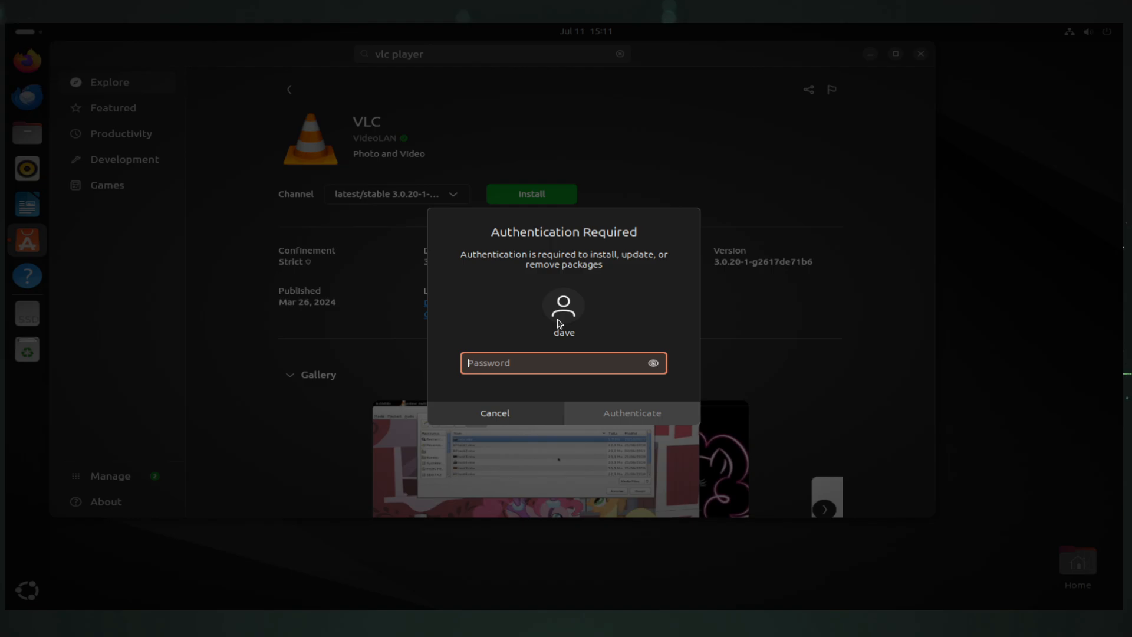
type("••••••••••")
key("Return")
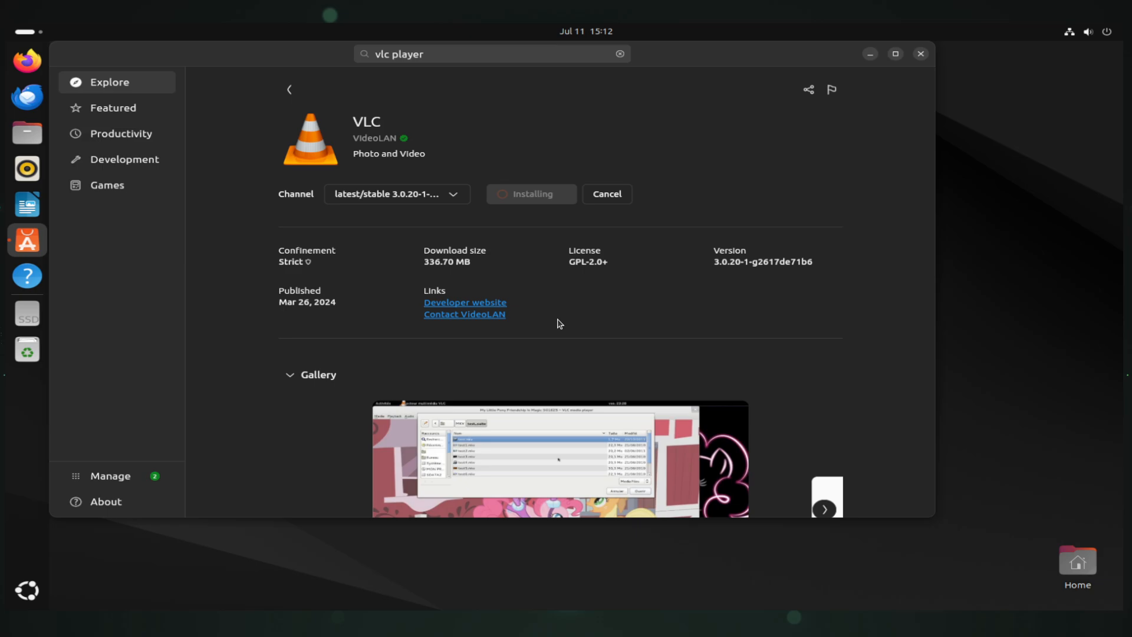
left_click(36, 575)
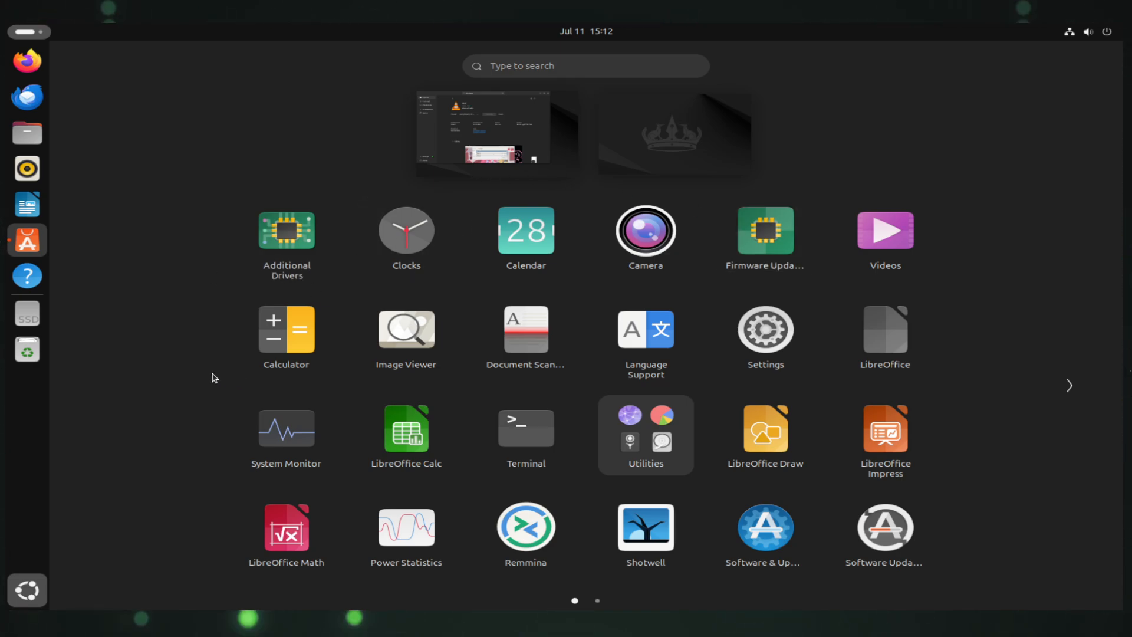
Return to the App Center and close its window while VLC keeps installing
scroll(387, 394, "down", 1)
scroll(366, 391, "up", 1)
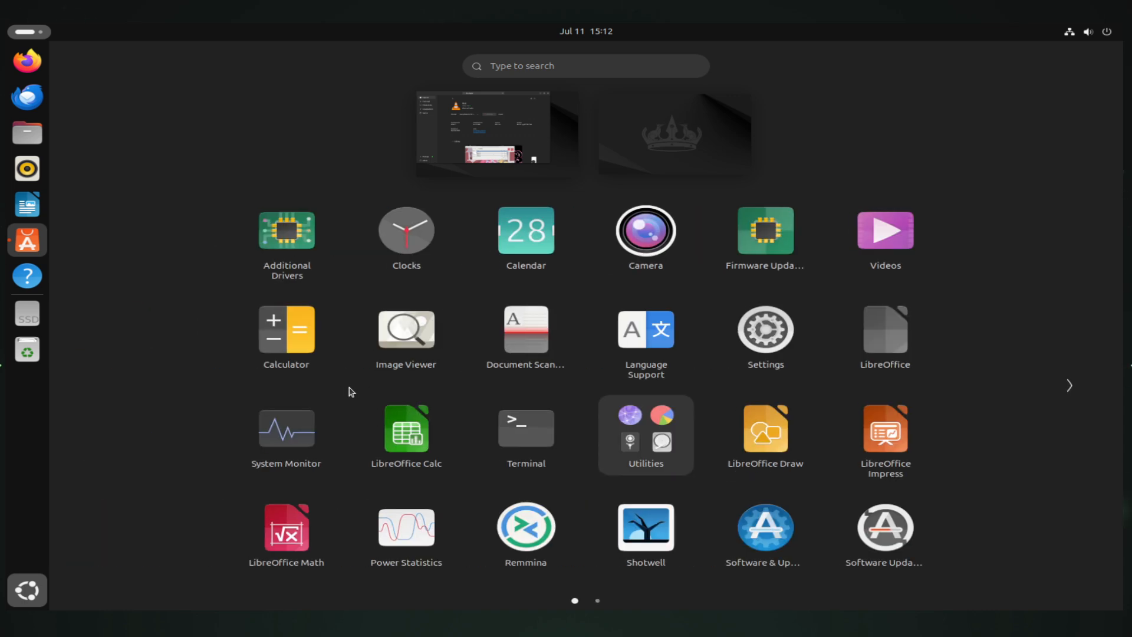
scroll(351, 392, "down", 1)
left_click(27, 589)
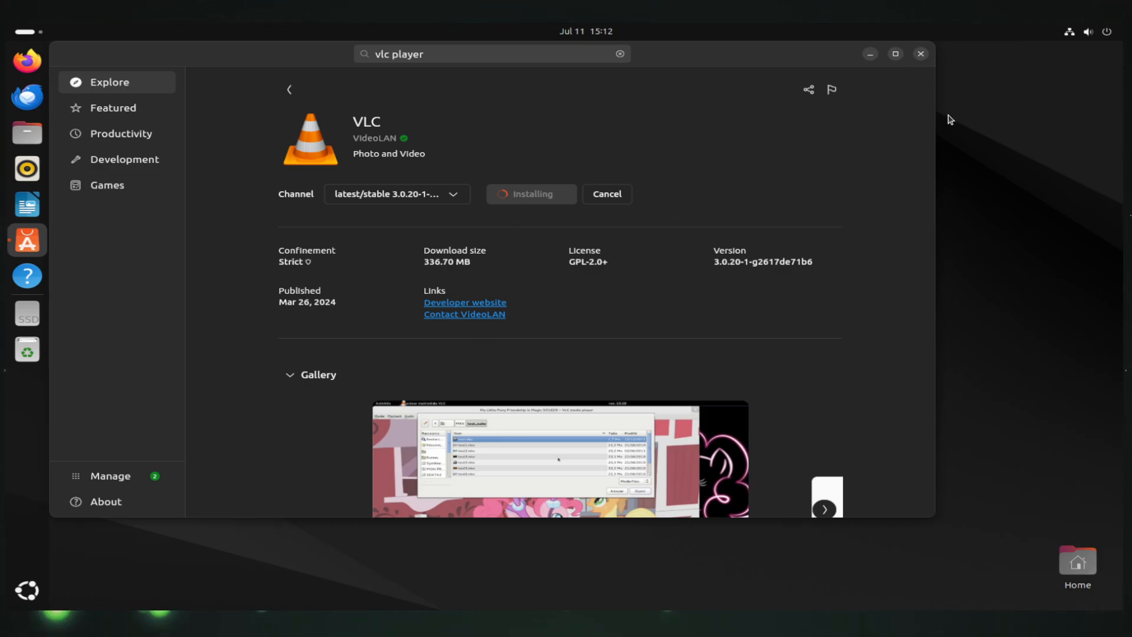
left_click(920, 54)
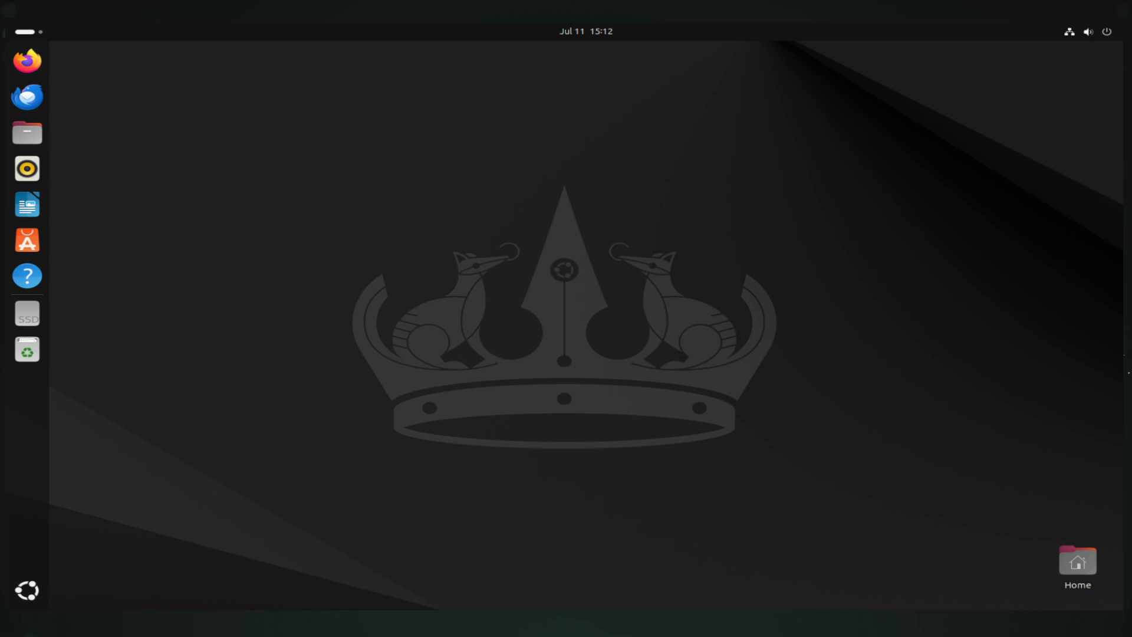
Open the Background settings from the desktop's right-click menu
right_click(446, 192)
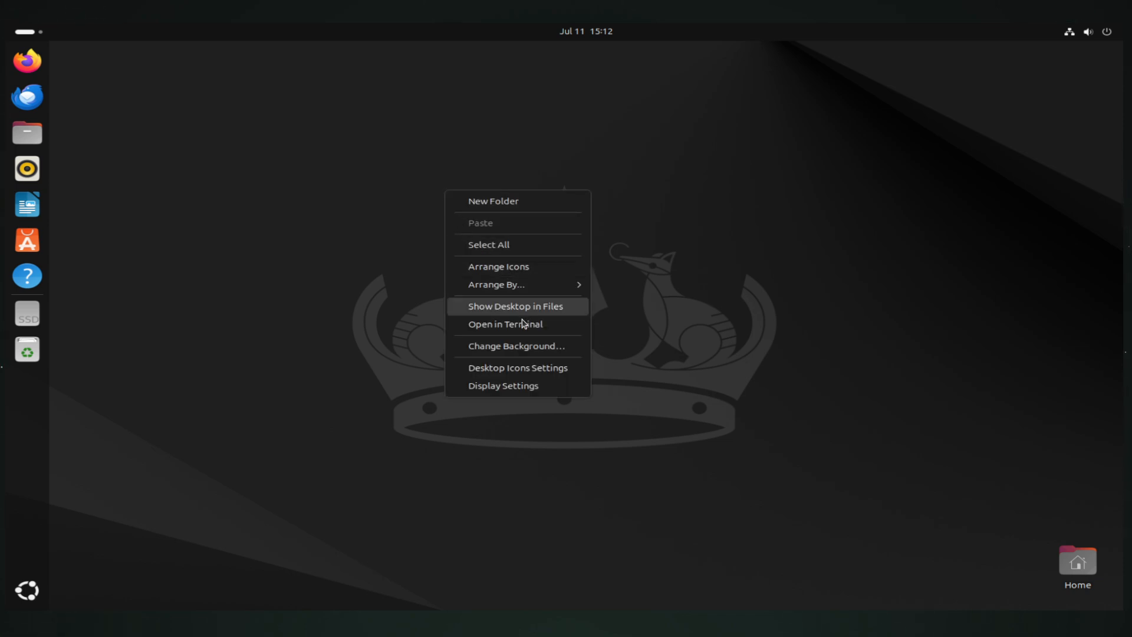
left_click(507, 352)
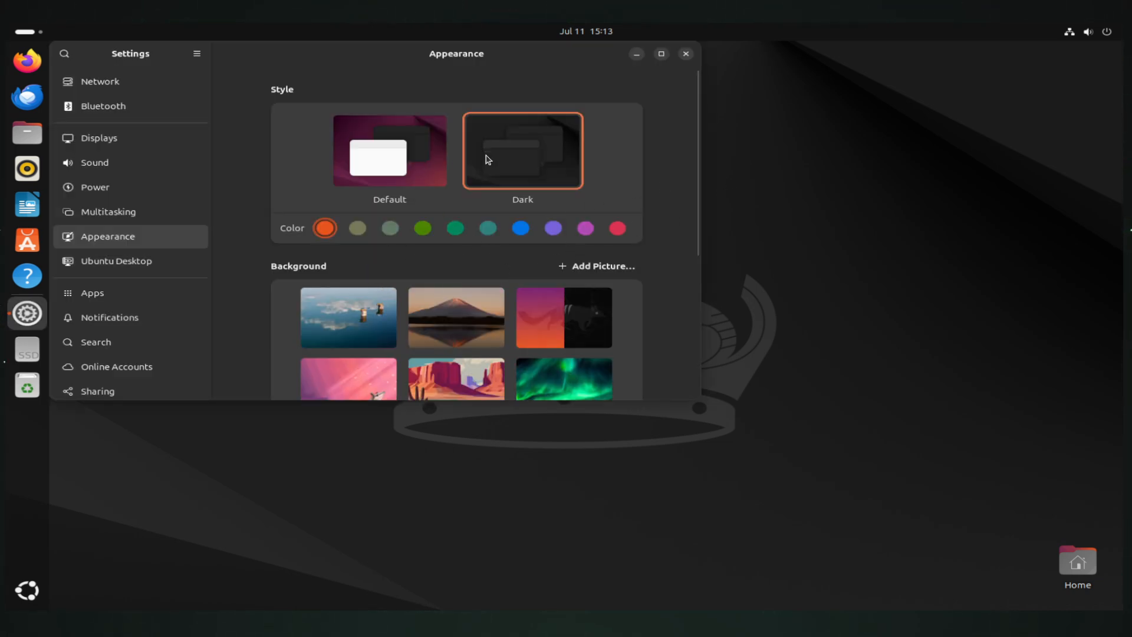
scroll(411, 312, "down", 1)
scroll(570, 281, "down", 5)
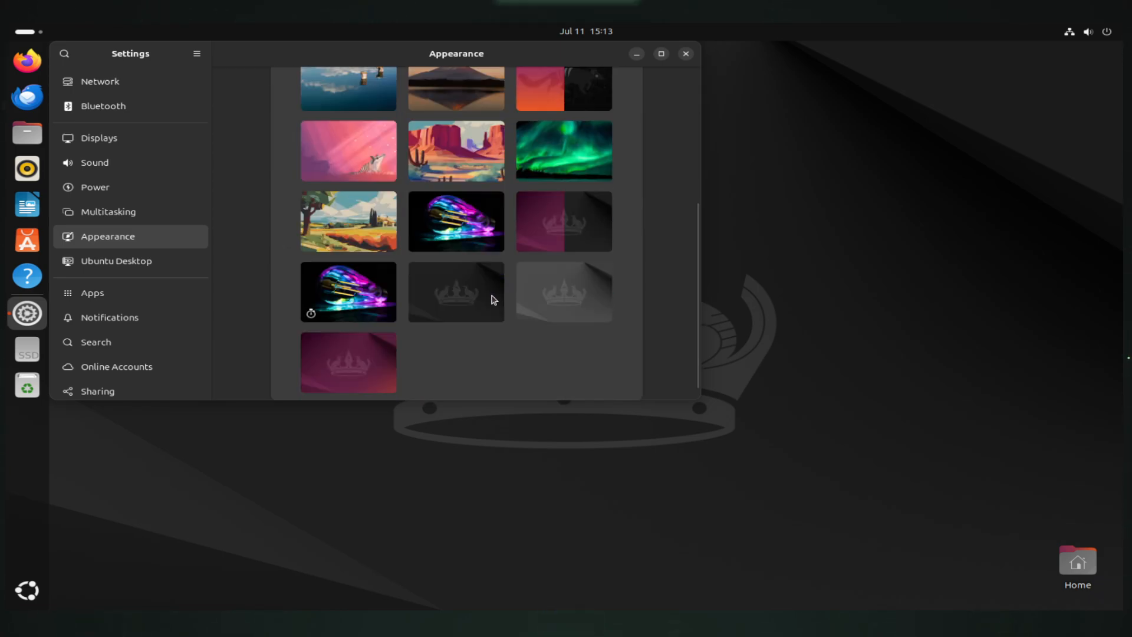
scroll(494, 314, "up", 4)
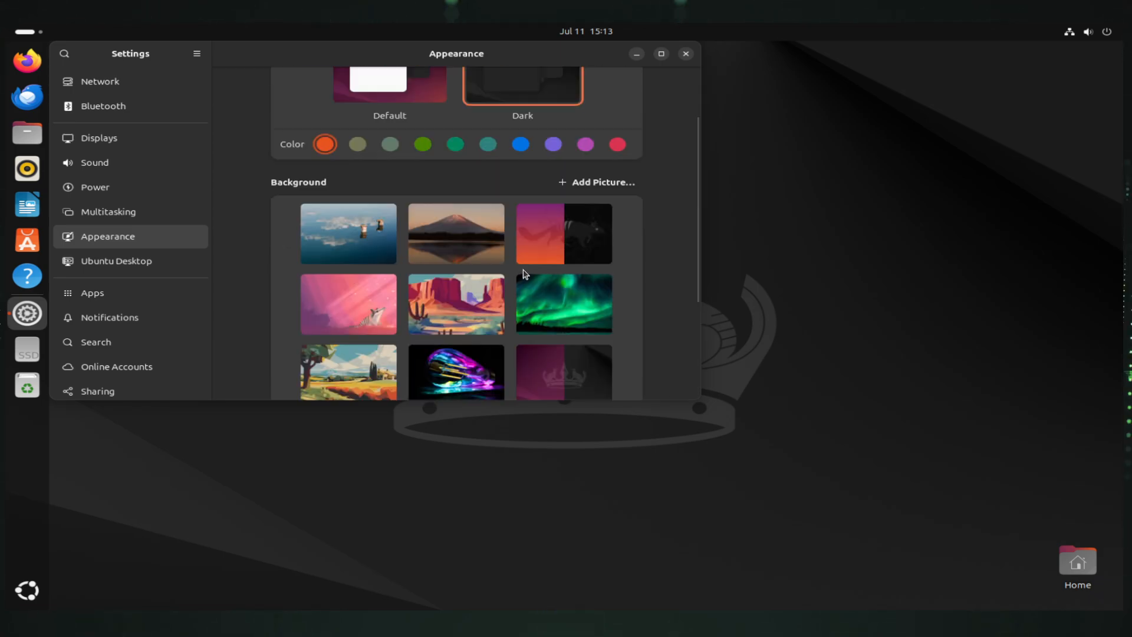
Add windows11.jpg as a custom background, apply it as wallpaper, and close Settings
left_click(597, 182)
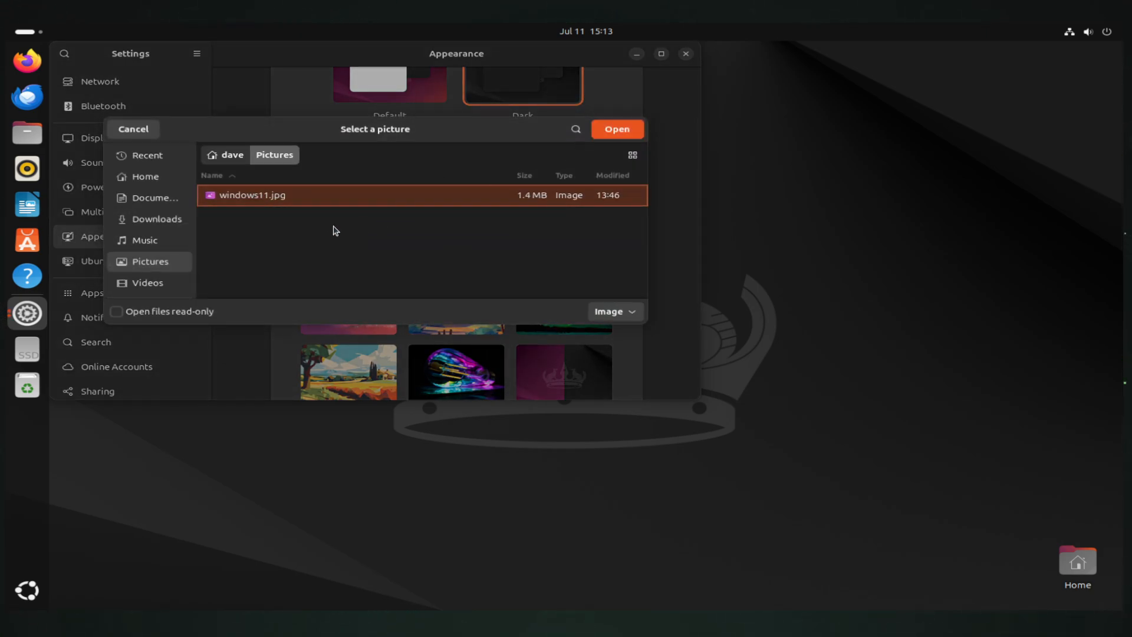
left_click(620, 128)
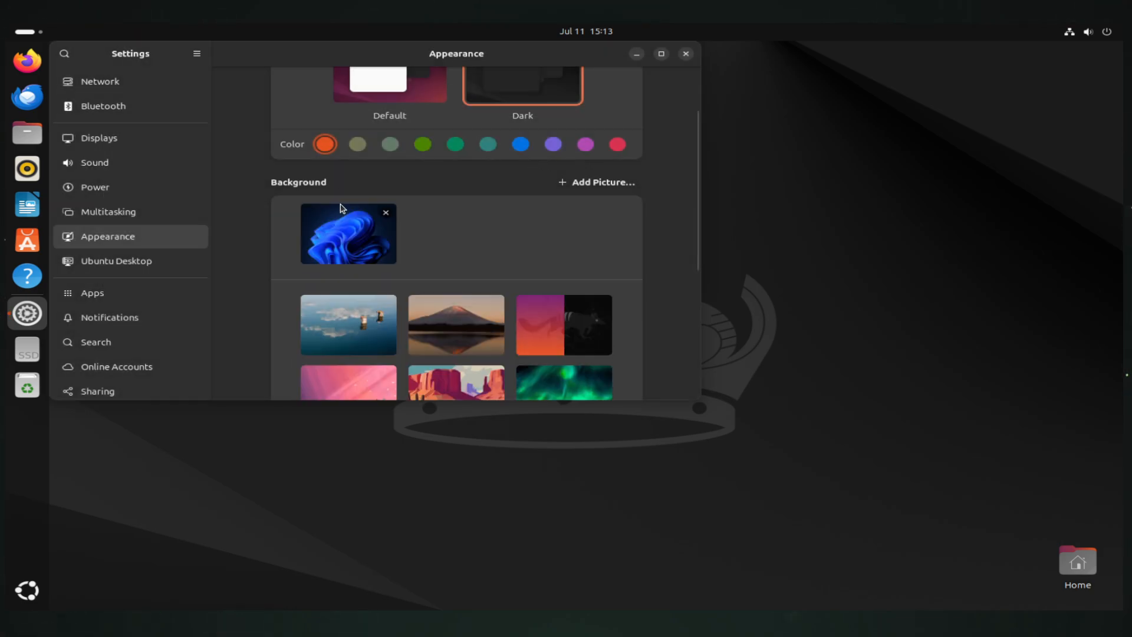
left_click(361, 230)
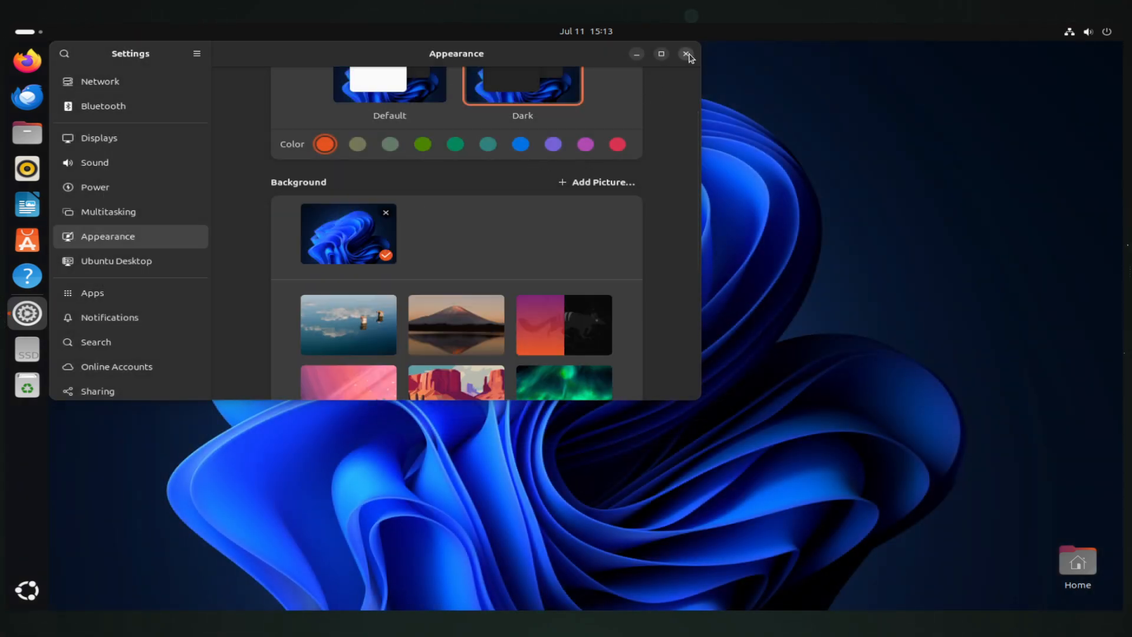
left_click(685, 54)
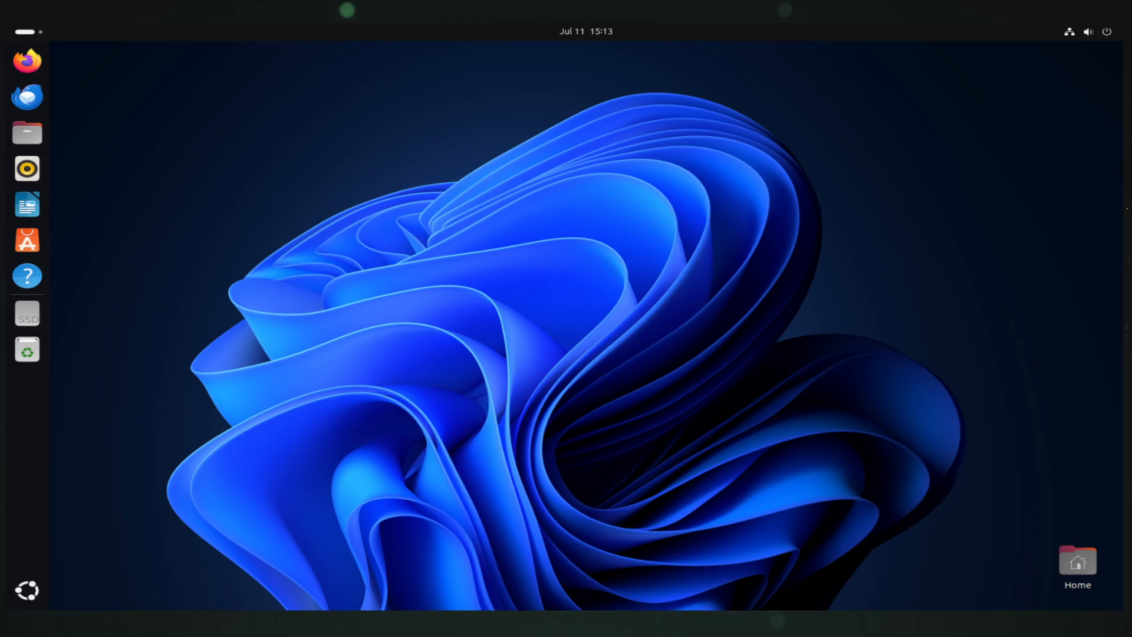
Open the desktop icon settings from the desktop's right-click menu
right_click(238, 220)
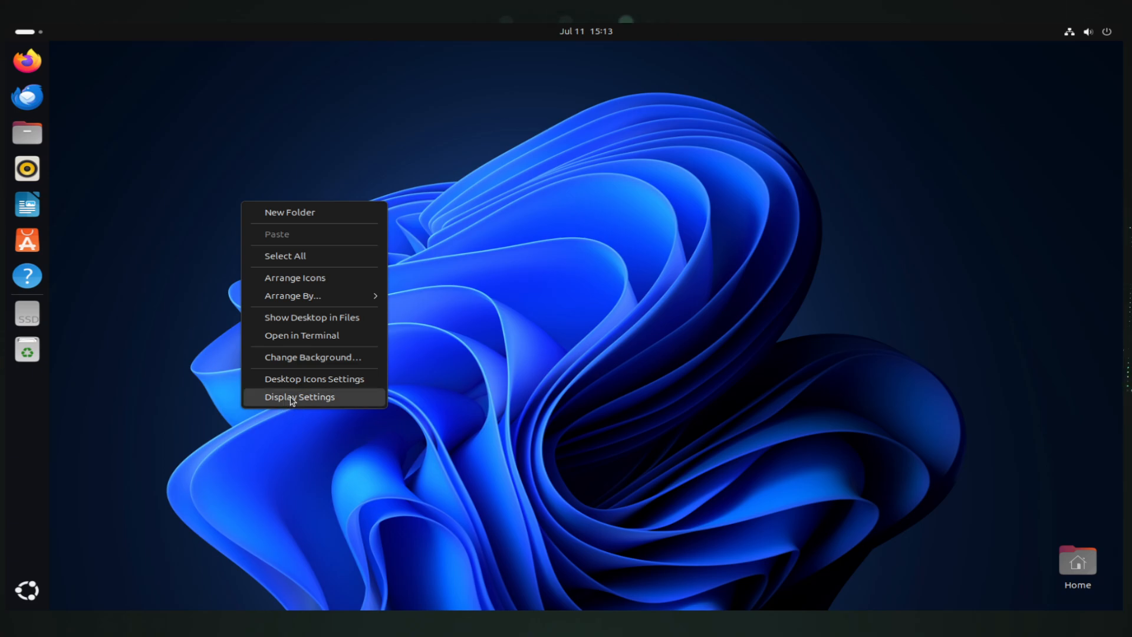
left_click(39, 597)
right_click(325, 274)
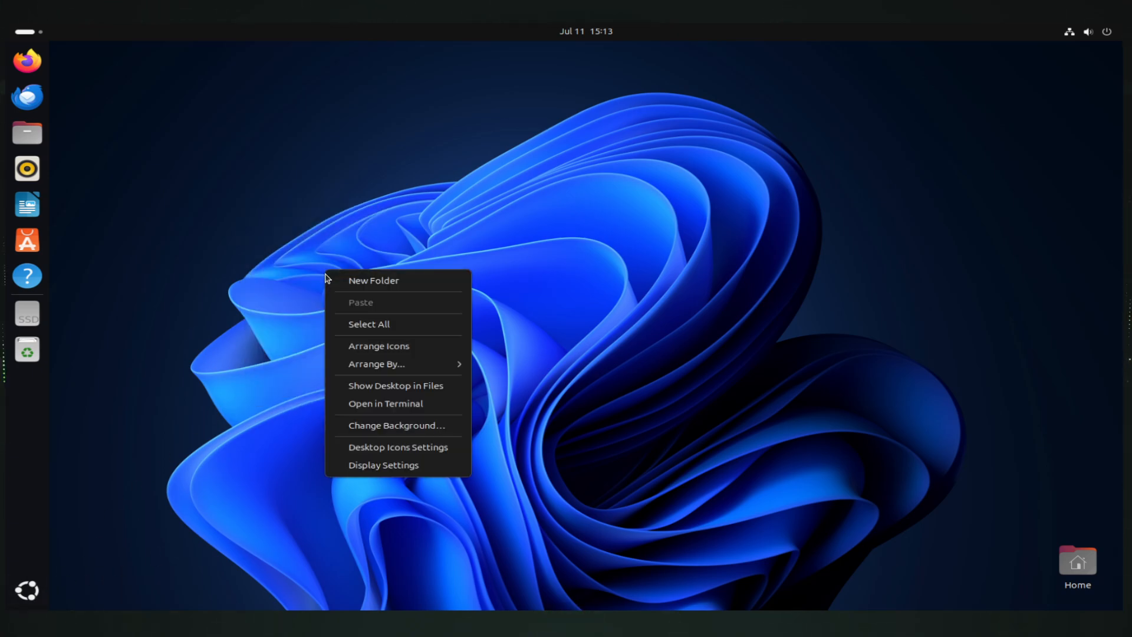
left_click(425, 445)
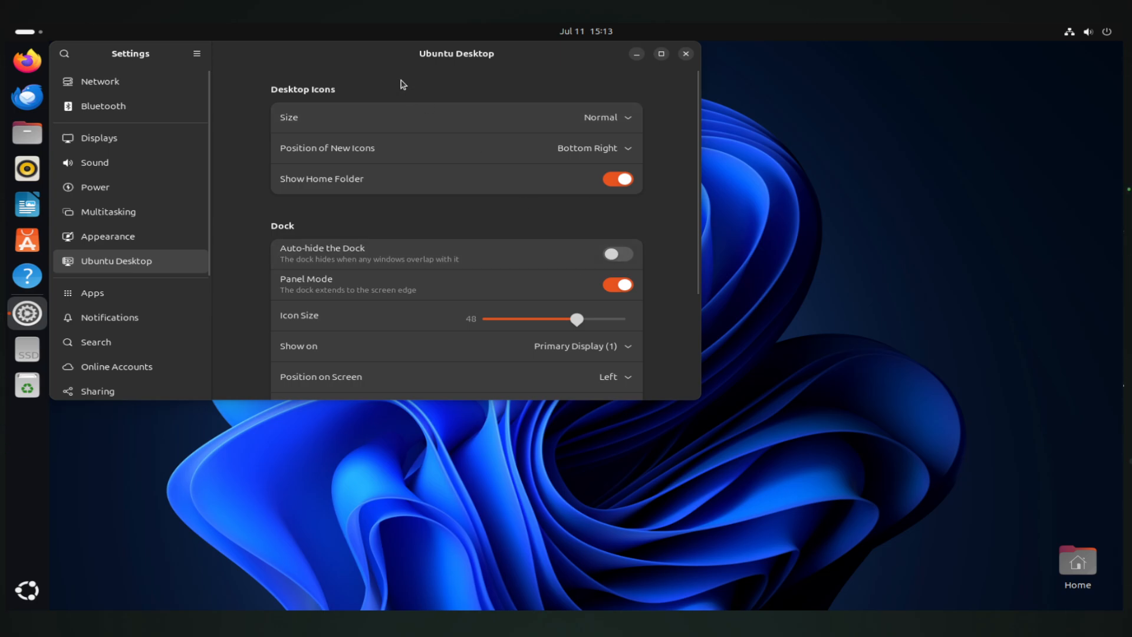
left_click_drag(411, 63, 574, 99)
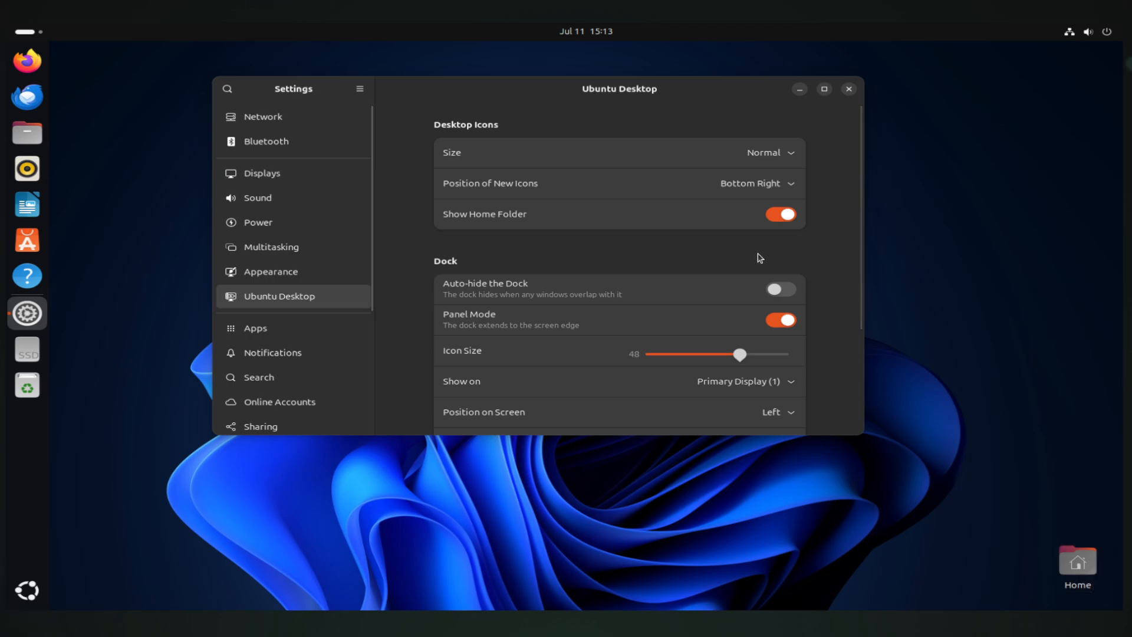
Try top-left for new desktop icons, then restore the bottom-right position
left_click(736, 196)
left_click(767, 209)
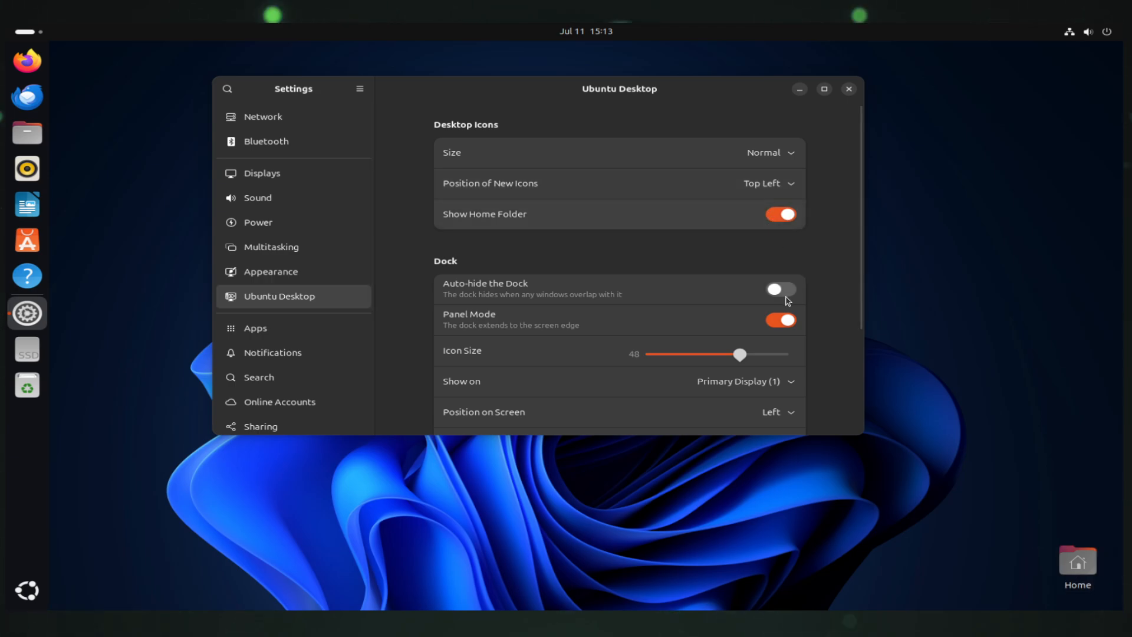
left_click(908, 236)
left_click(749, 183)
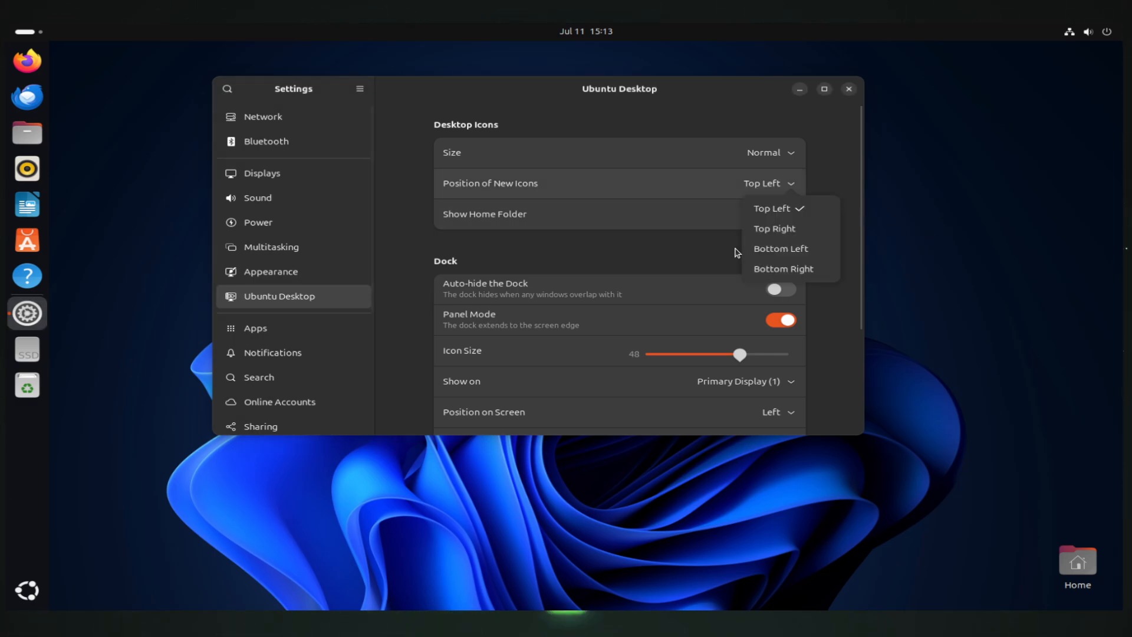
left_click(796, 270)
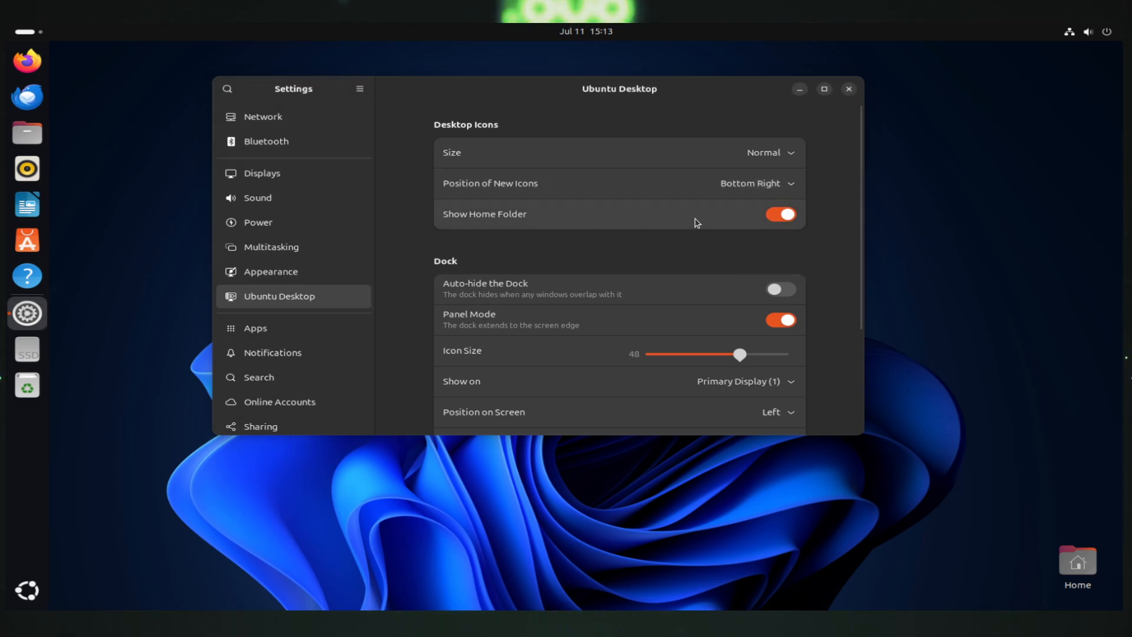
Hide the Home folder from the desktop after toggling it a few times
left_click(773, 222)
left_click(776, 226)
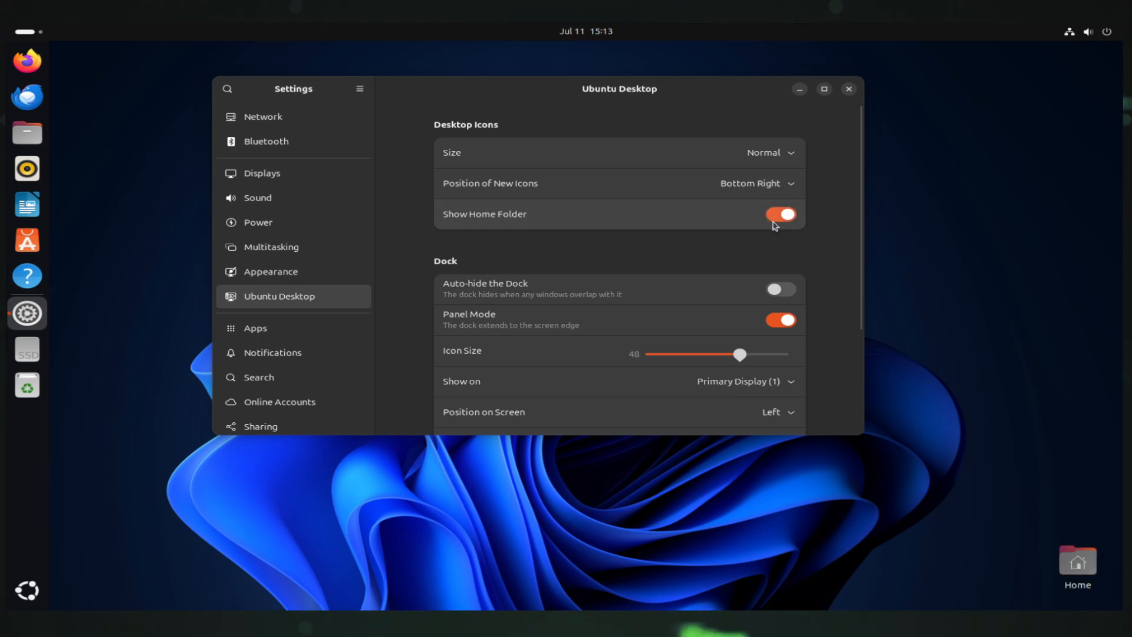
left_click(774, 226)
left_click(775, 227)
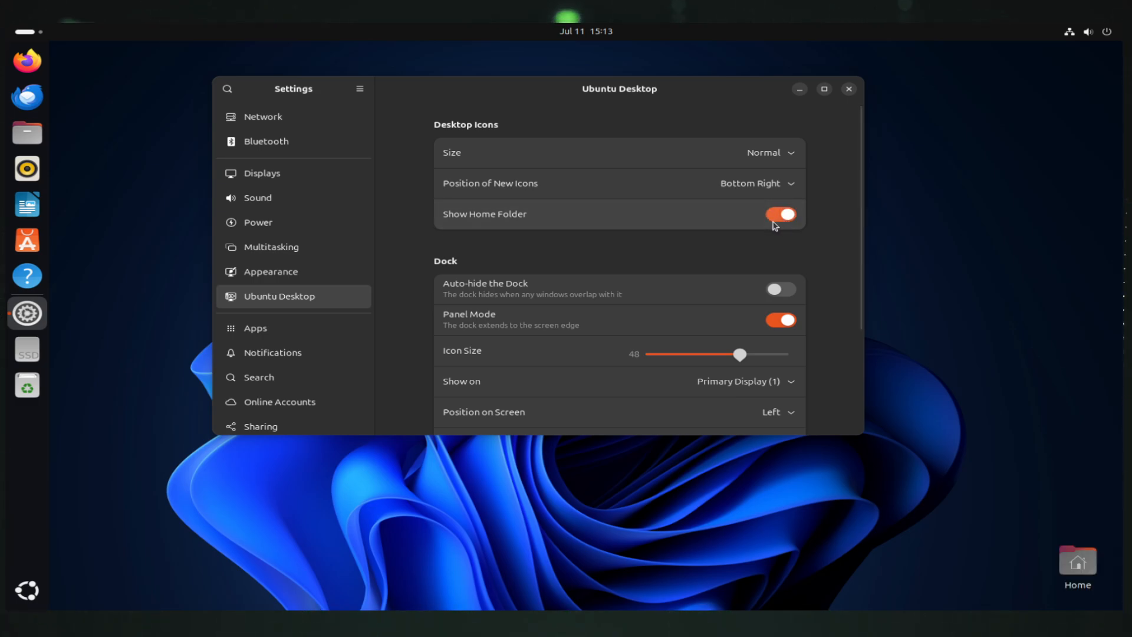
left_click(774, 224)
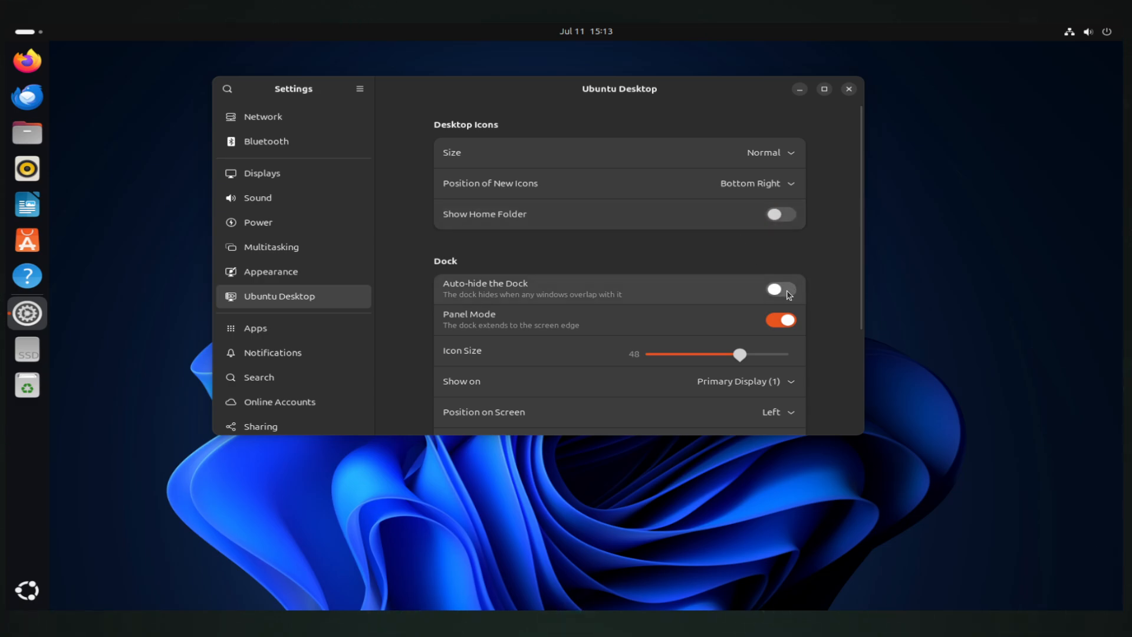
Try dock auto-hide and a shorter floating dock, then restore both
left_click(783, 291)
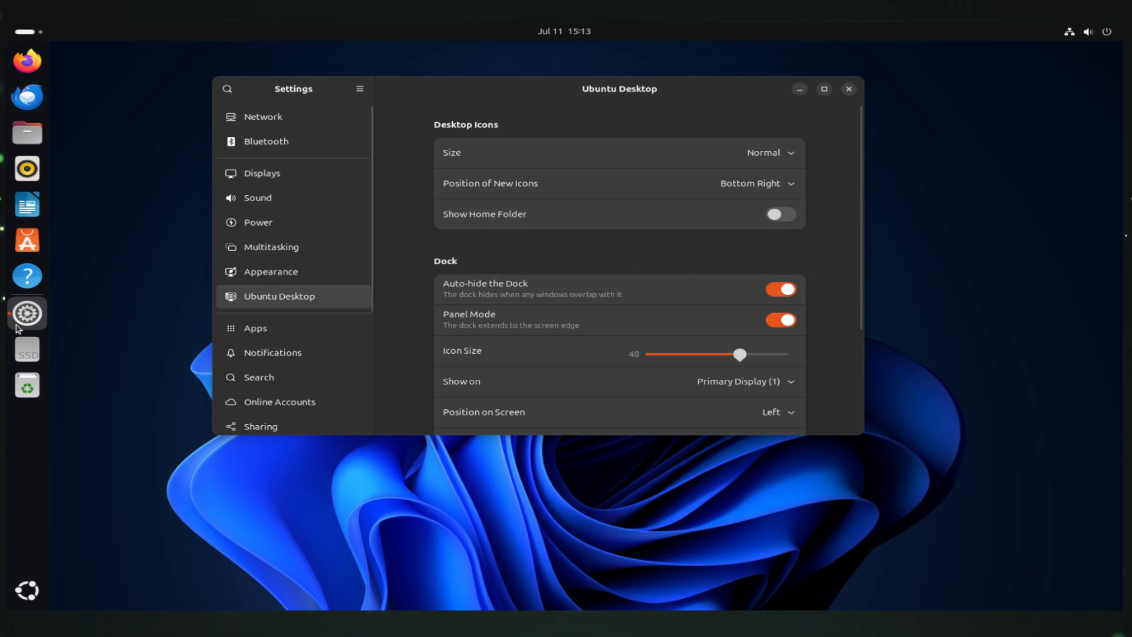
mouse_move(482, 89)
left_mouse_down()
mouse_move(263, 112)
mouse_move(381, 114)
mouse_move(346, 121)
mouse_move(489, 104)
left_mouse_up()
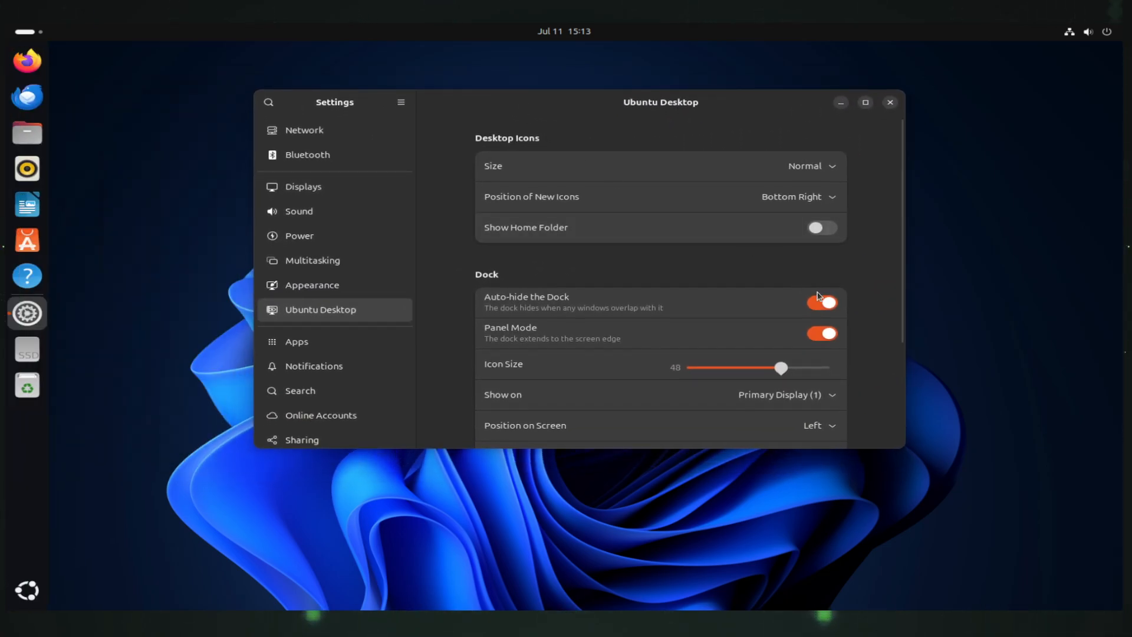
left_click(820, 301)
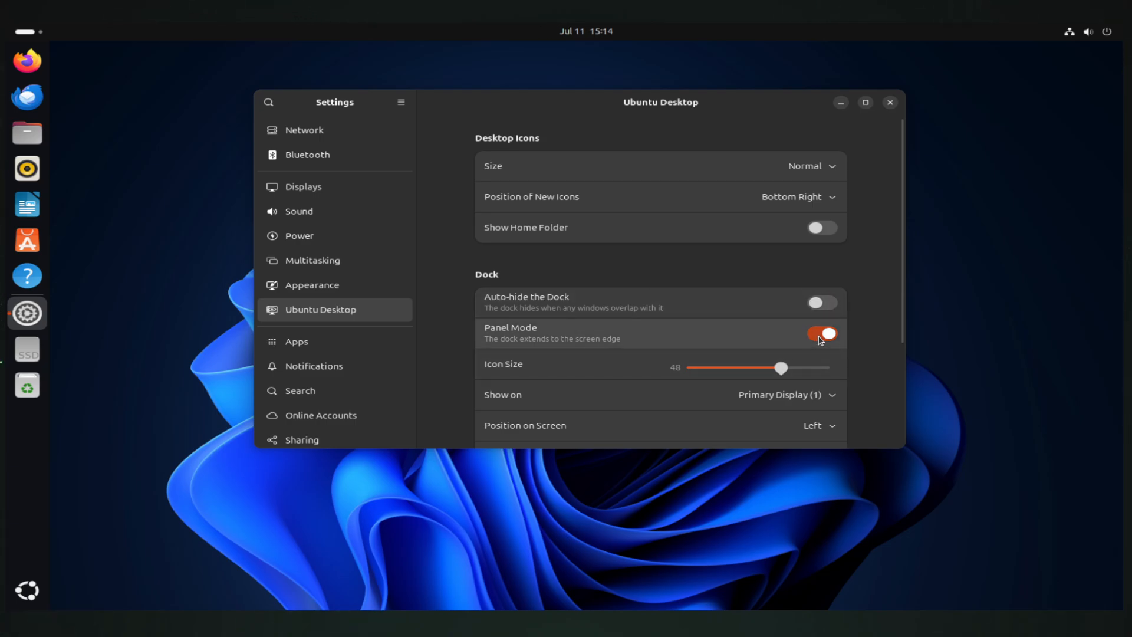
left_click(821, 334)
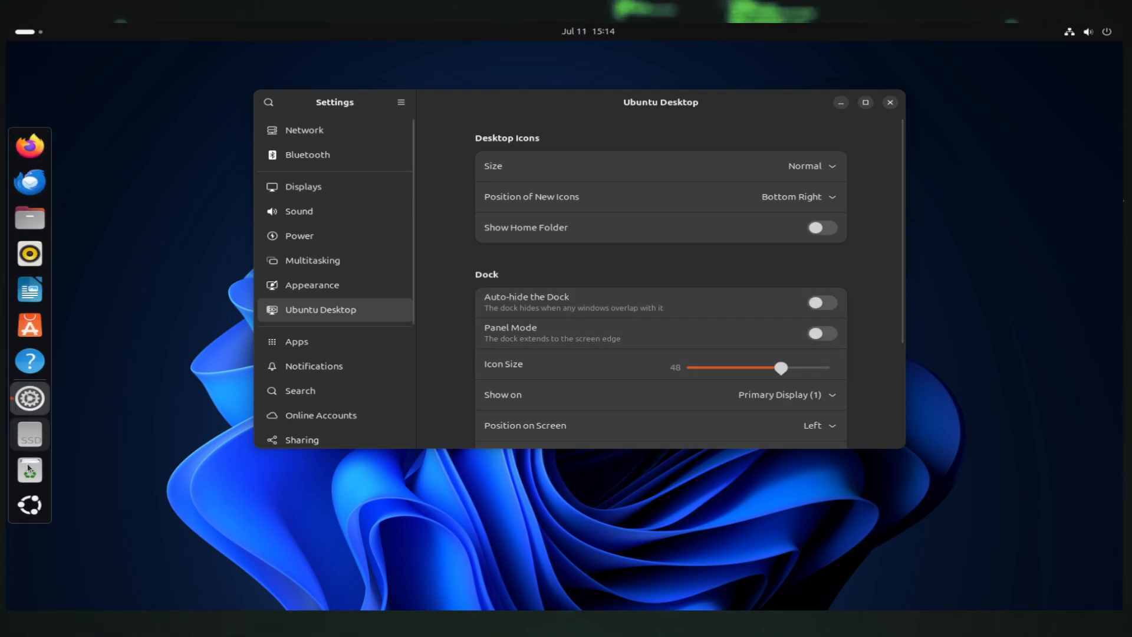
left_click(824, 334)
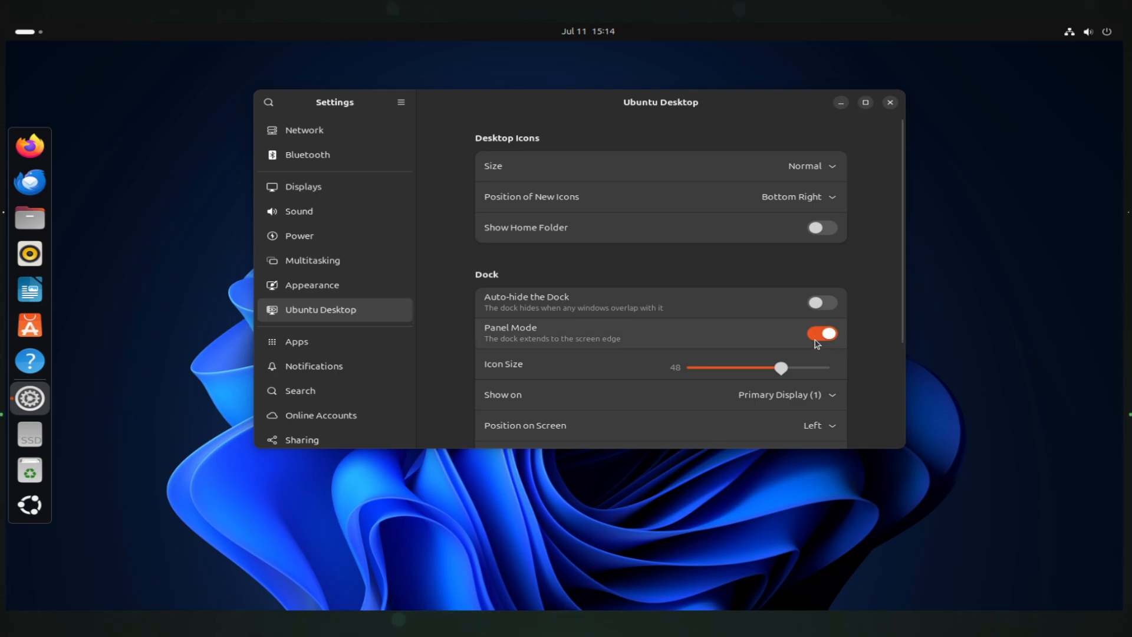
Shrink the dock icons to 28 and move the dock to the bottom of the screen
mouse_move(765, 375)
left_mouse_down()
mouse_move(729, 377)
mouse_move(781, 375)
left_mouse_up()
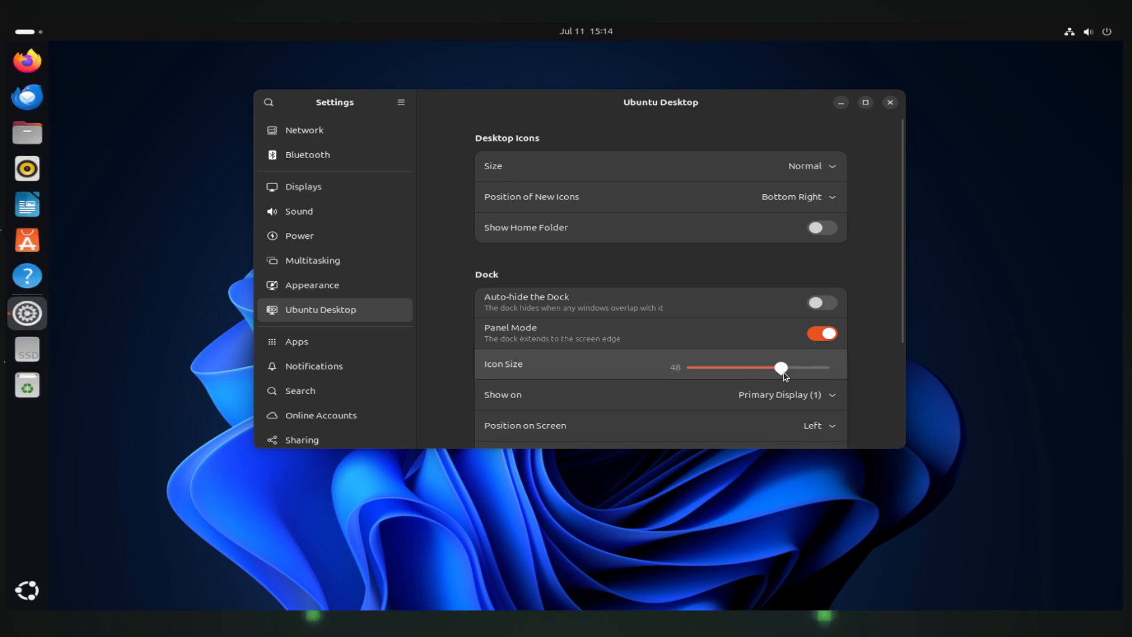
scroll(752, 398, "down", 1)
left_click(832, 389)
left_click(819, 431)
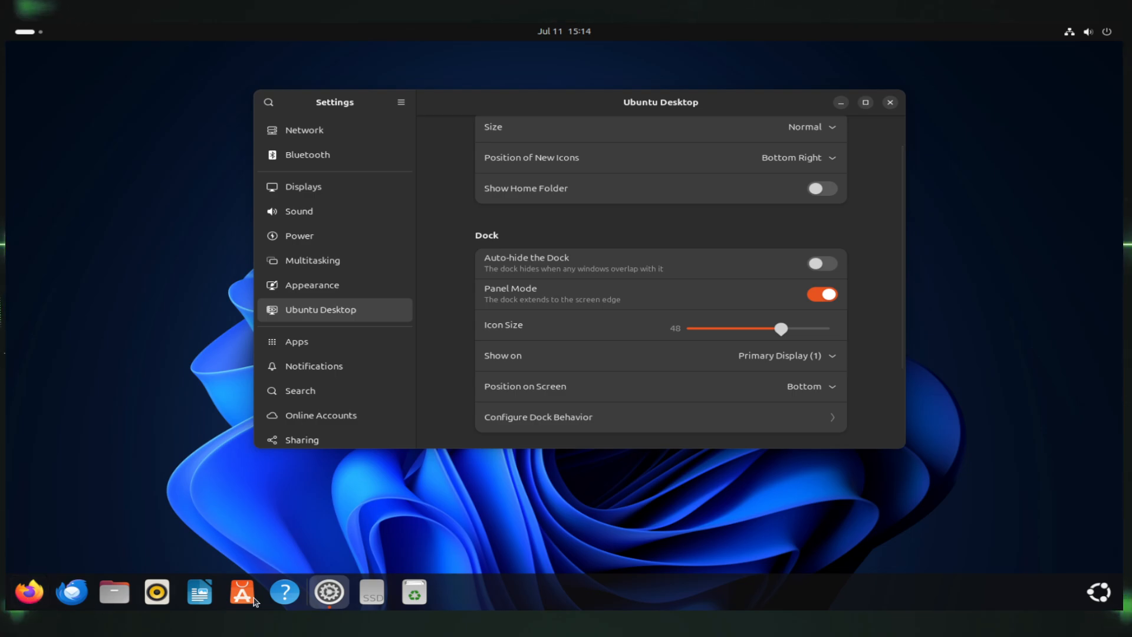
Move the dock to the right edge, then back to the left edge
left_click(811, 362)
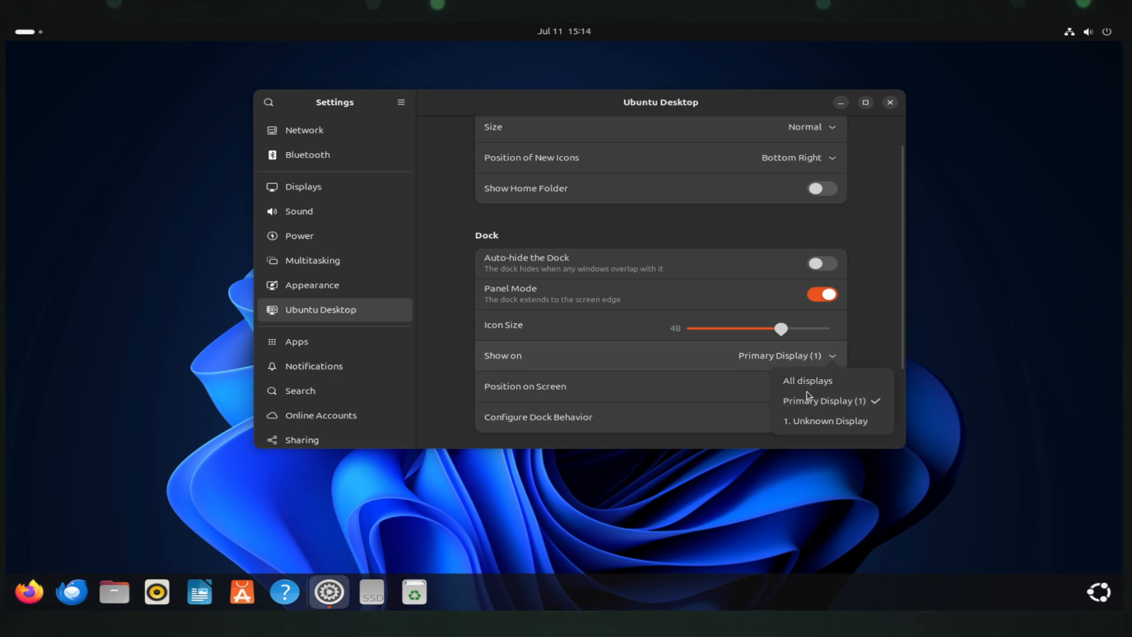
left_click(690, 348)
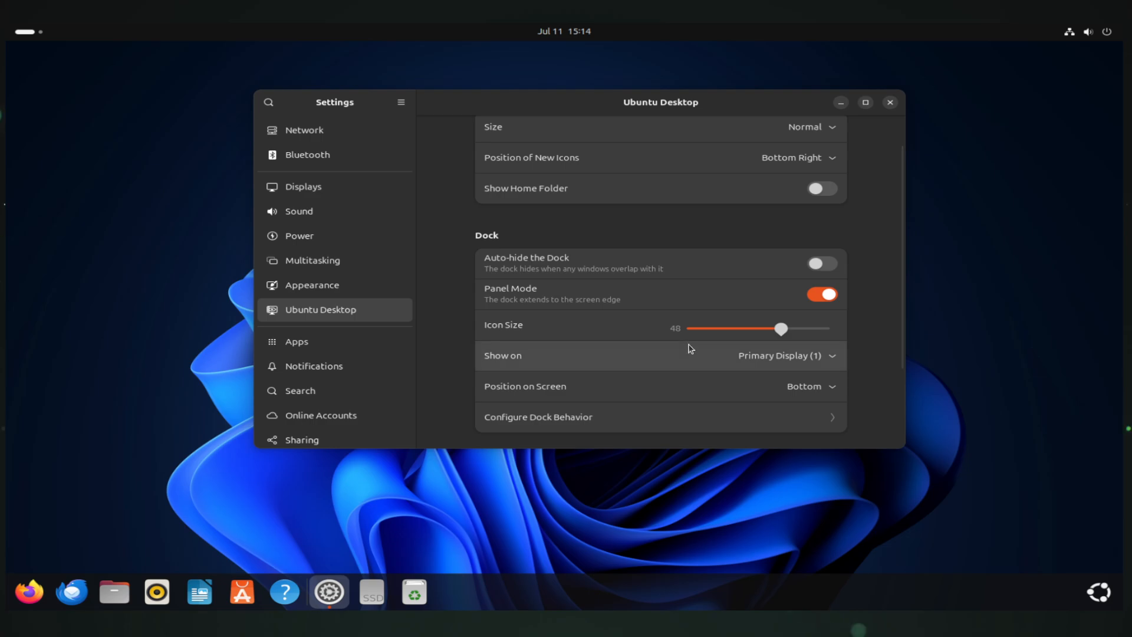
left_click(825, 400)
left_click(837, 460)
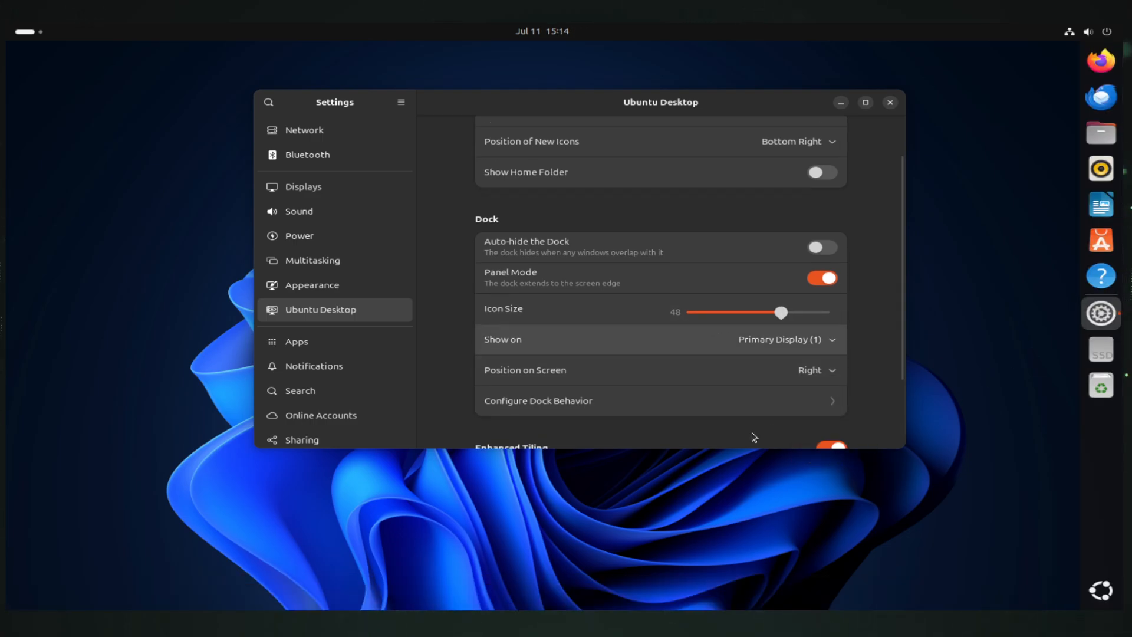
left_click(816, 370)
left_click(811, 391)
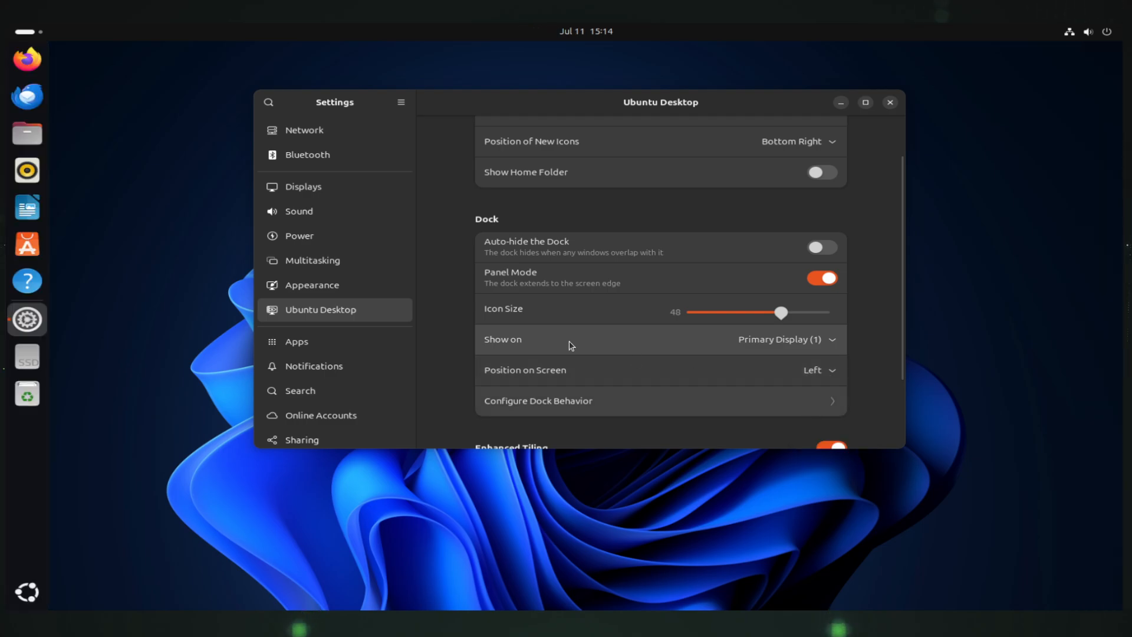
Set the dock icon size to 50 after trying 64, then quit Settings
scroll(702, 333, "down", 3)
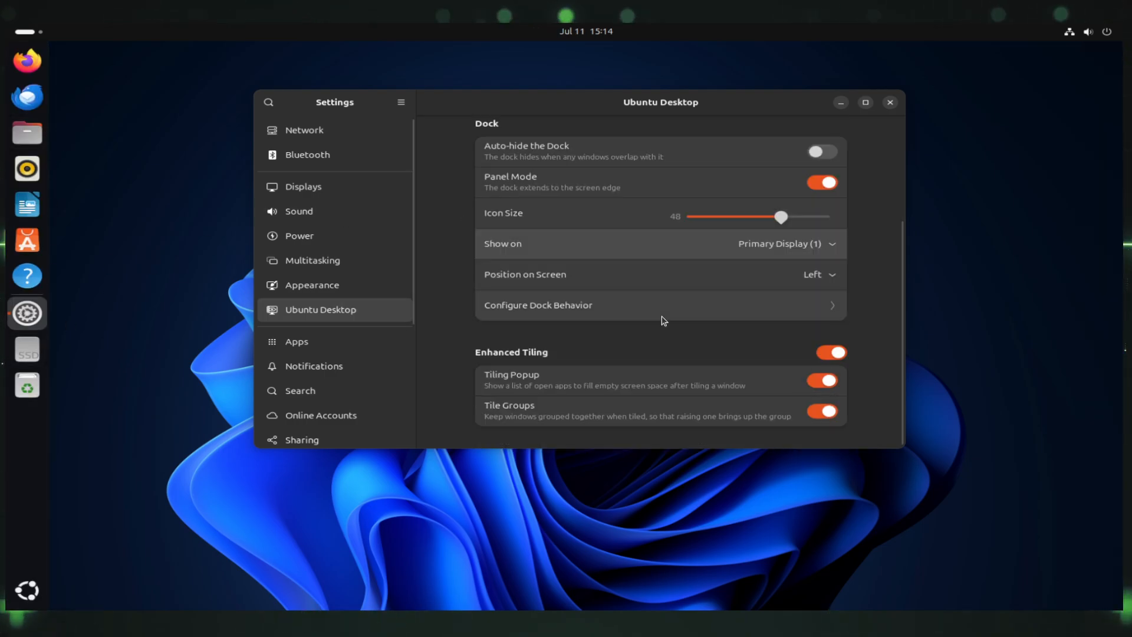
left_click(783, 306)
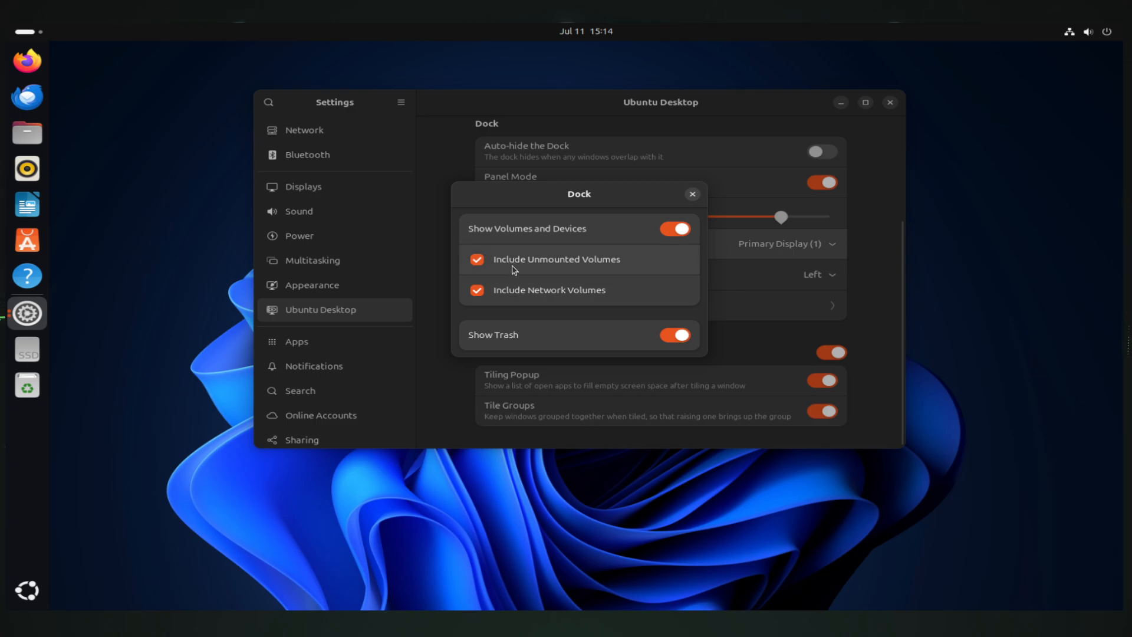
left_click(692, 194)
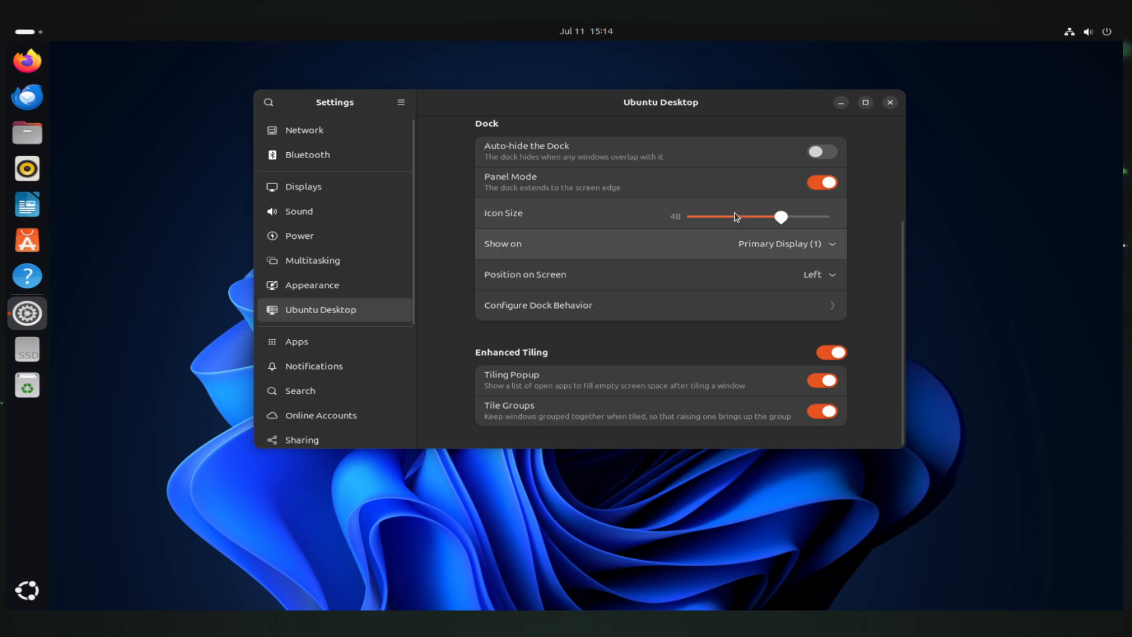
left_click_drag(737, 216, 829, 217)
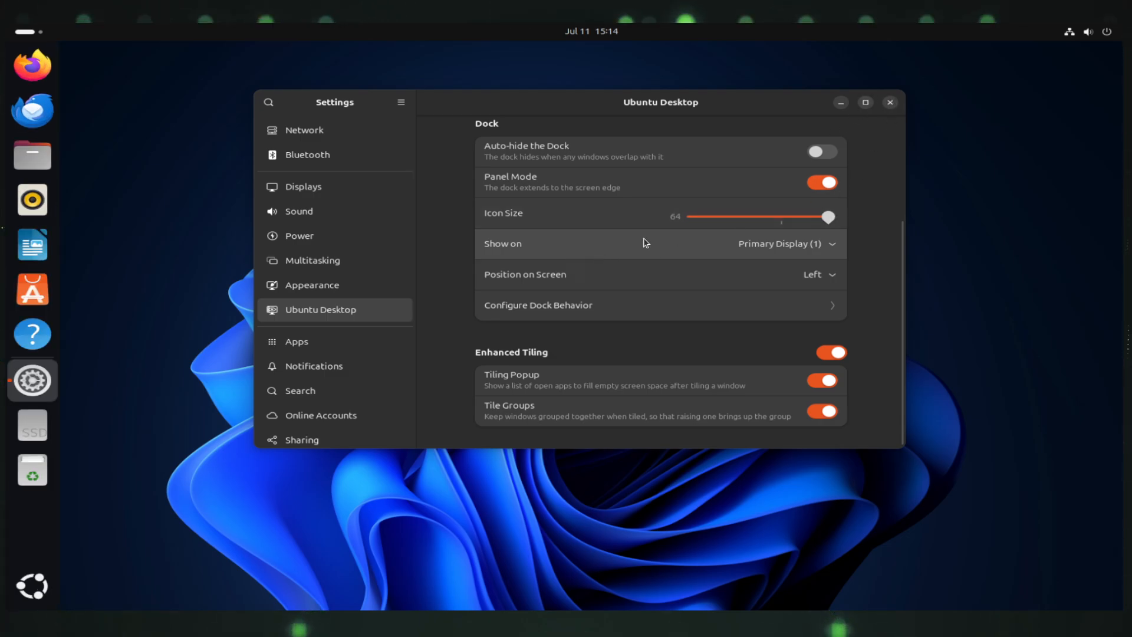
left_click_drag(827, 217, 790, 217)
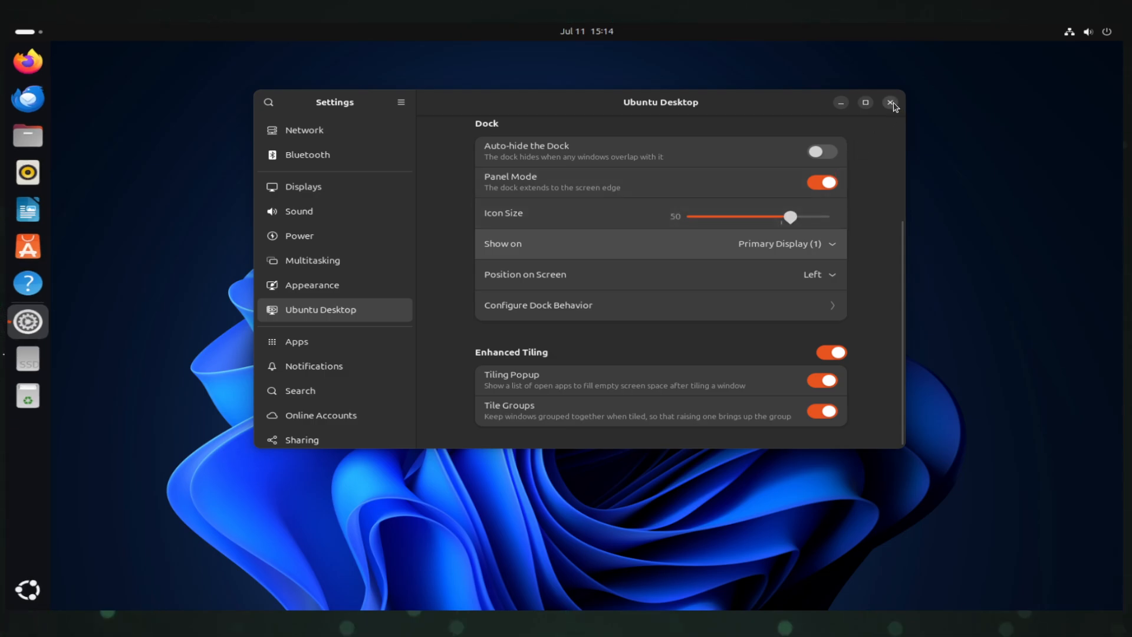
key("ctrl+q")
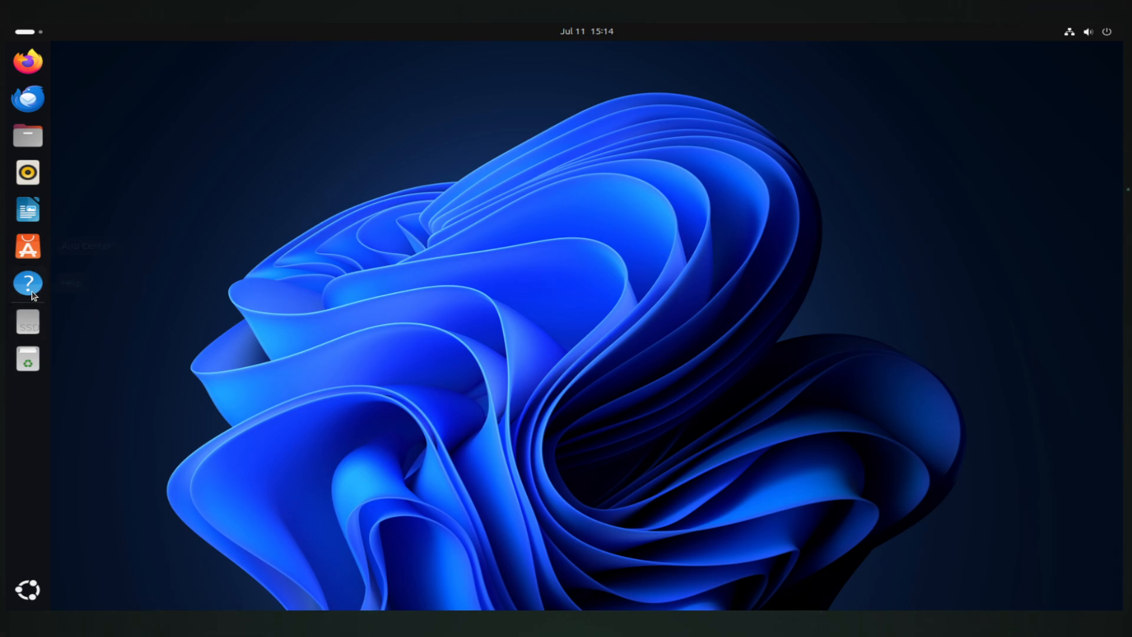
Launch Calculator from the app grid and move its window to mid-screen
right_click(26, 328)
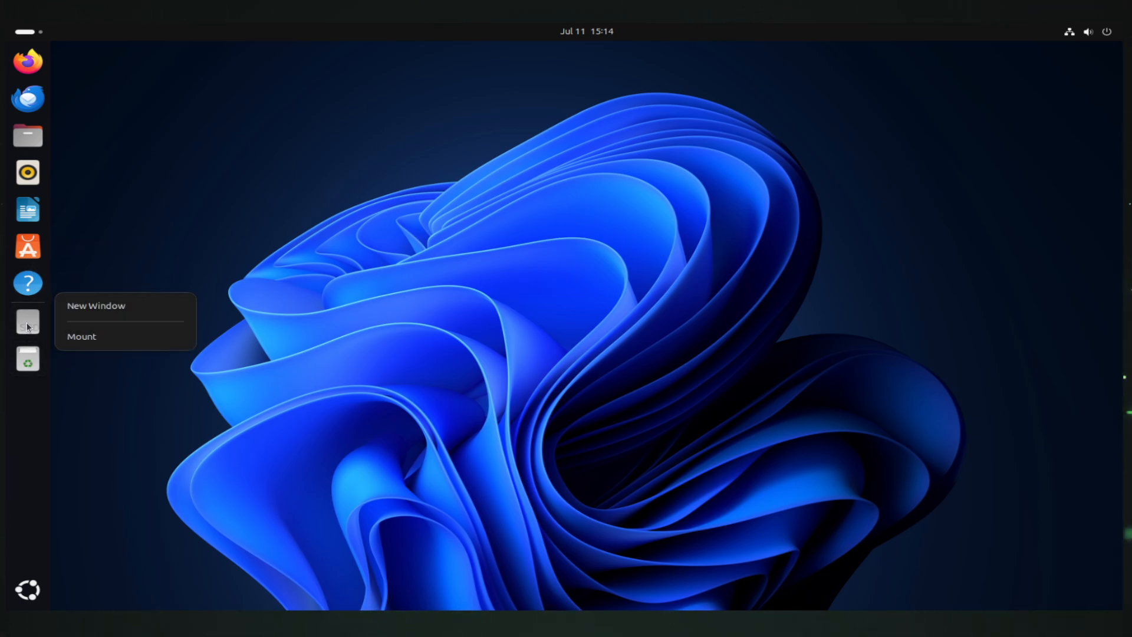
right_click(28, 359)
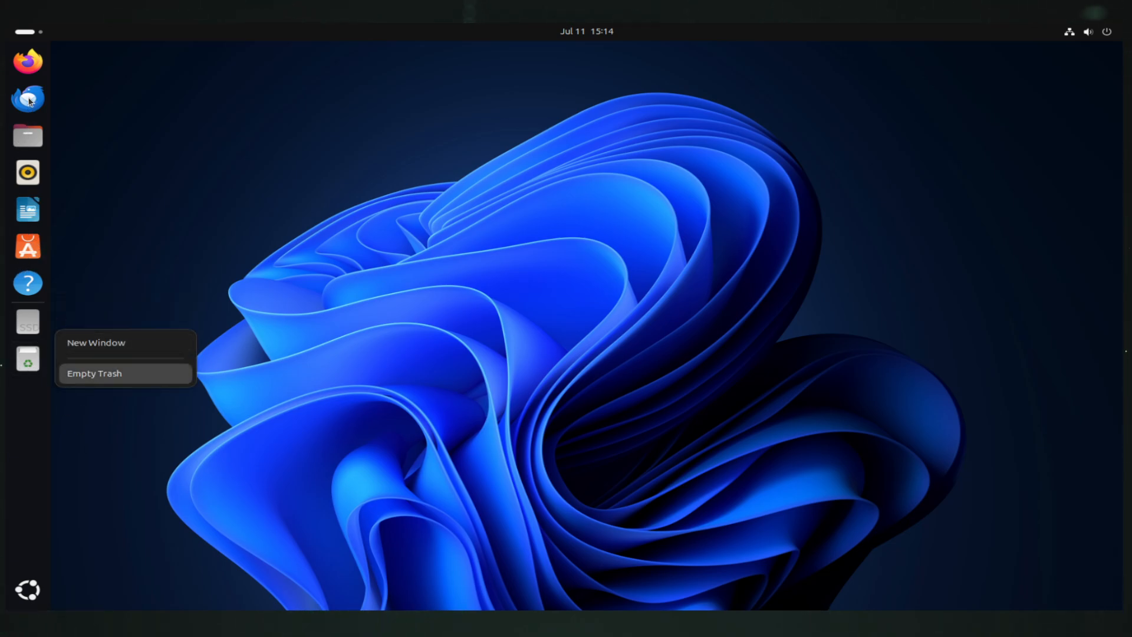
left_click(28, 590)
left_click(28, 589)
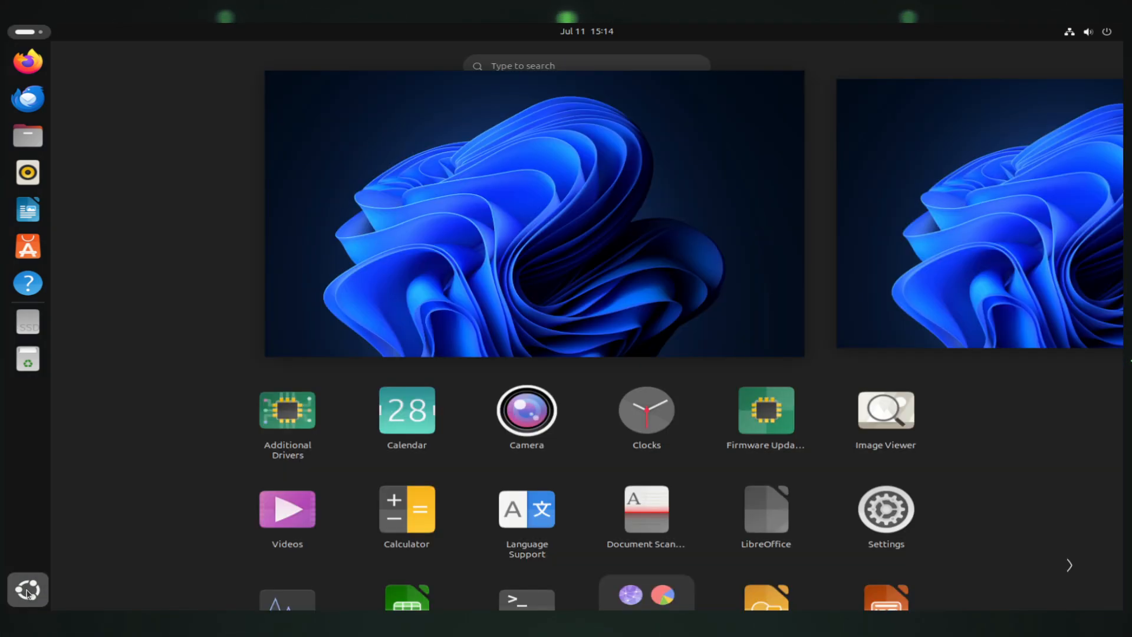
left_click(407, 333)
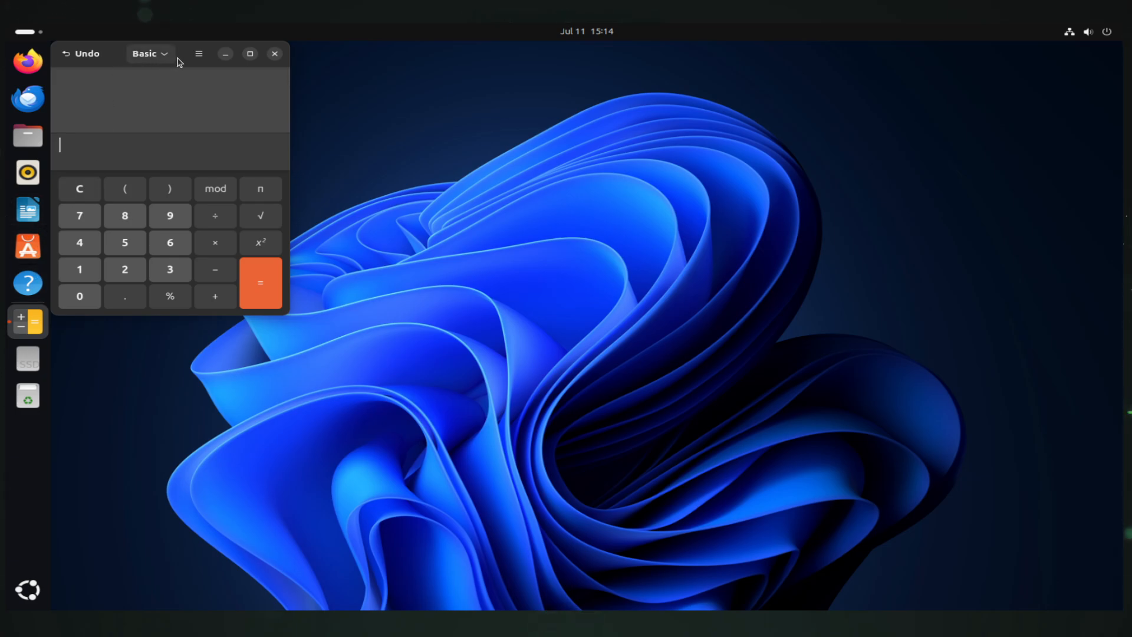
left_click_drag(177, 55, 410, 151)
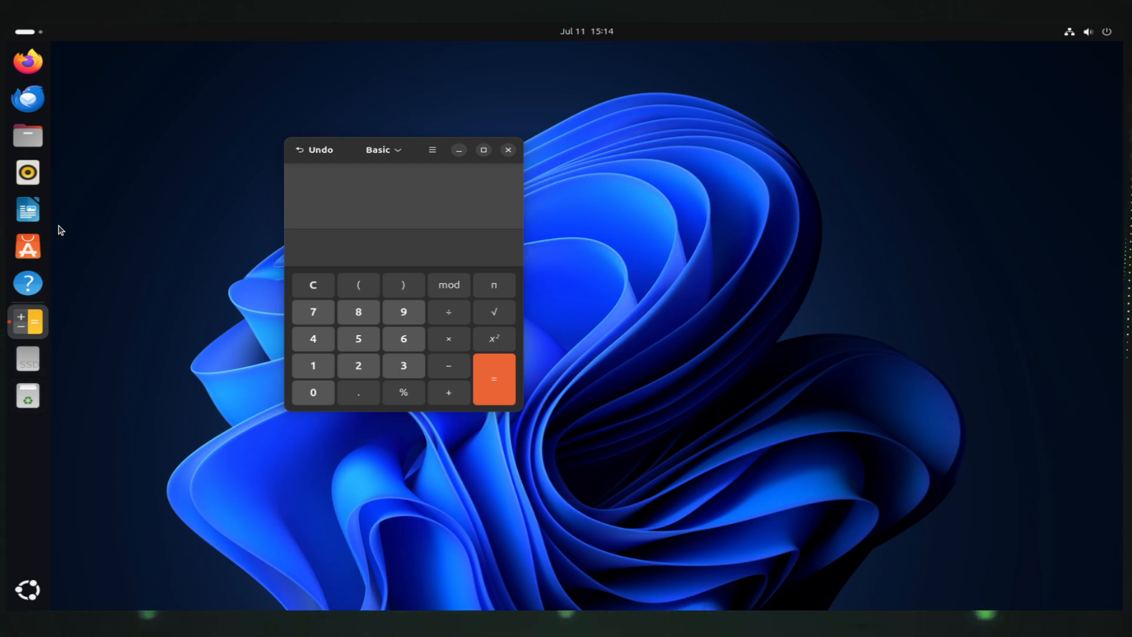
Pin Calculator to the dash and minimize its window
right_click(35, 305)
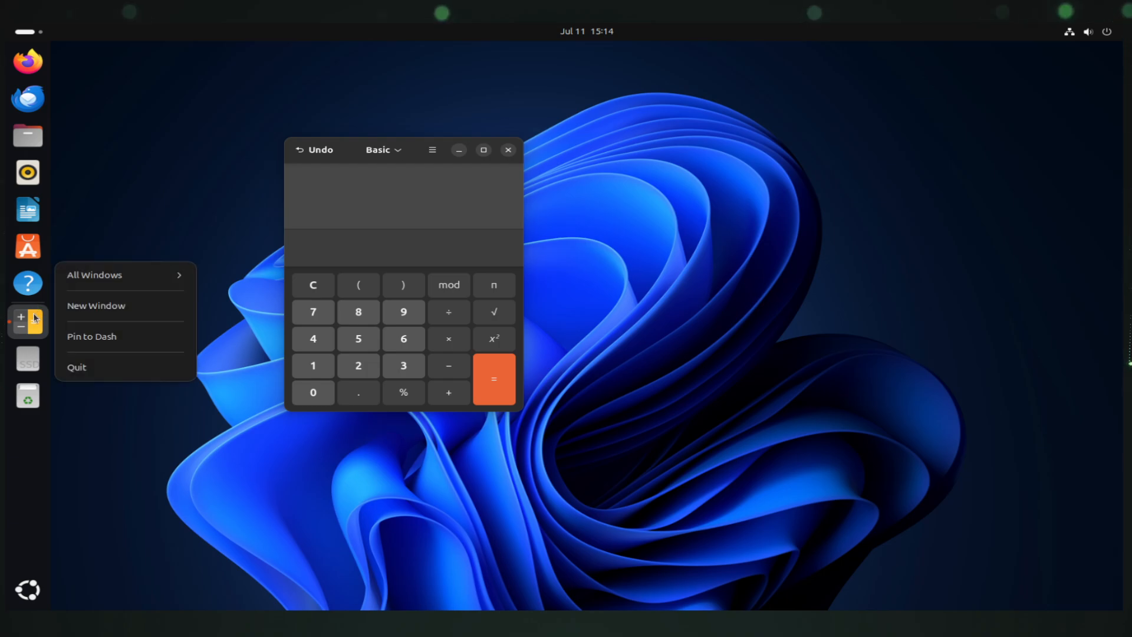
left_click(98, 340)
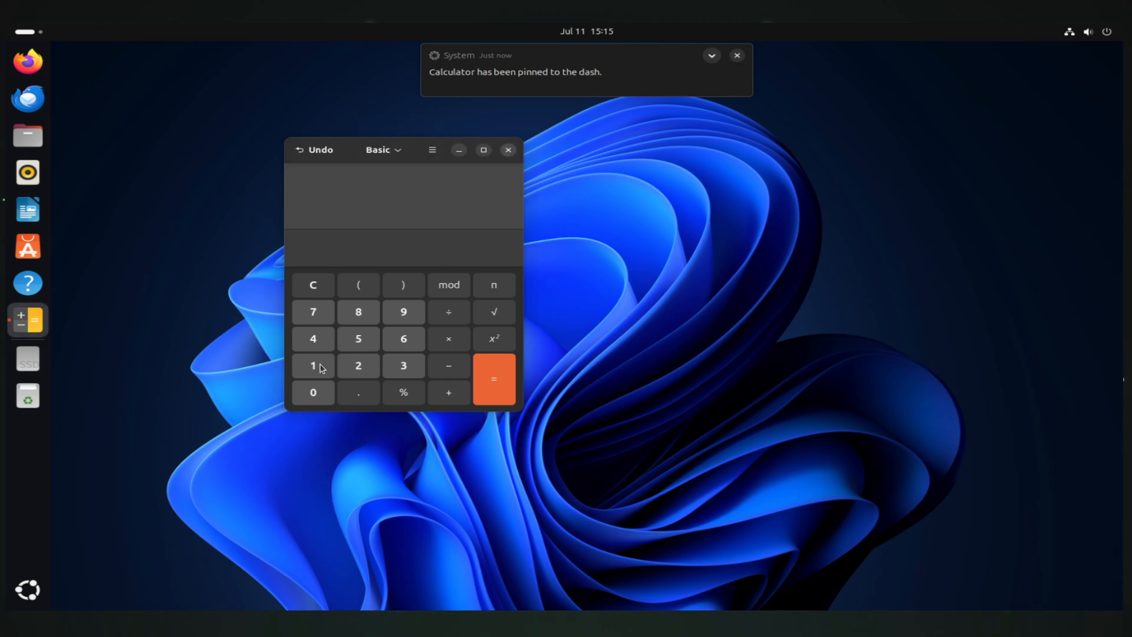
left_click(26, 324)
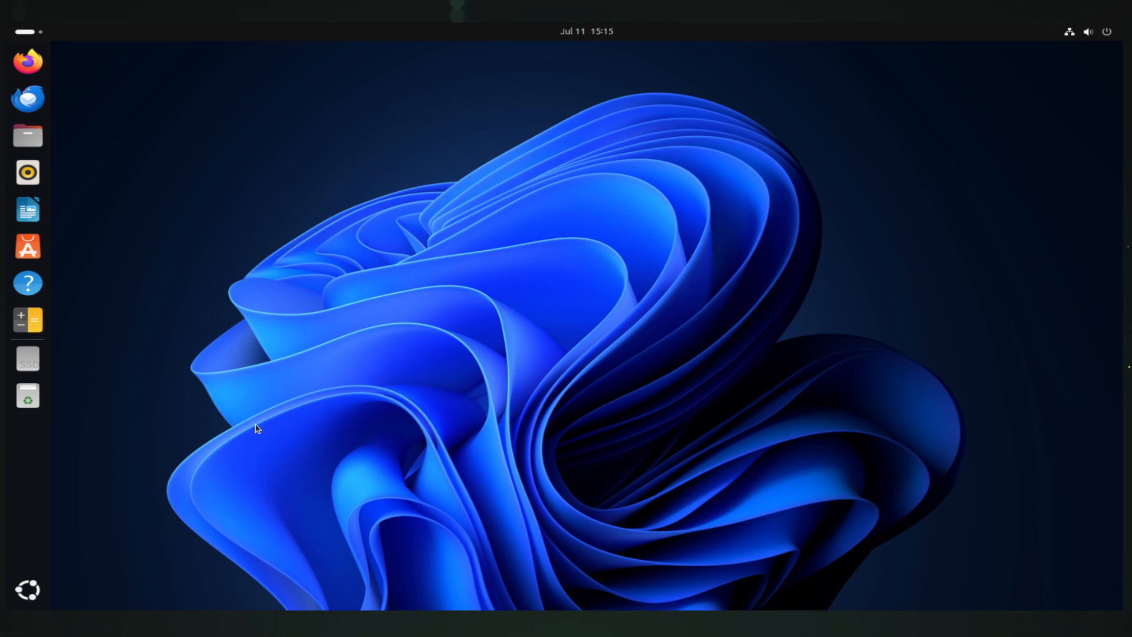
Switch off Dark Style in the quick settings panel to use the light style
left_click(55, 590)
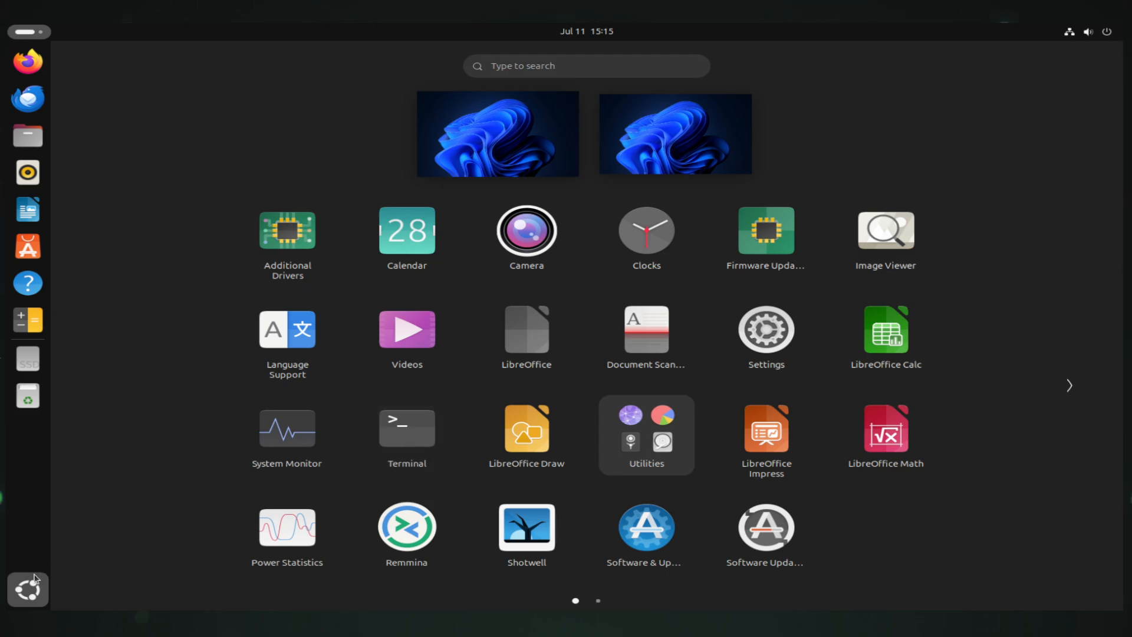
left_click(34, 579)
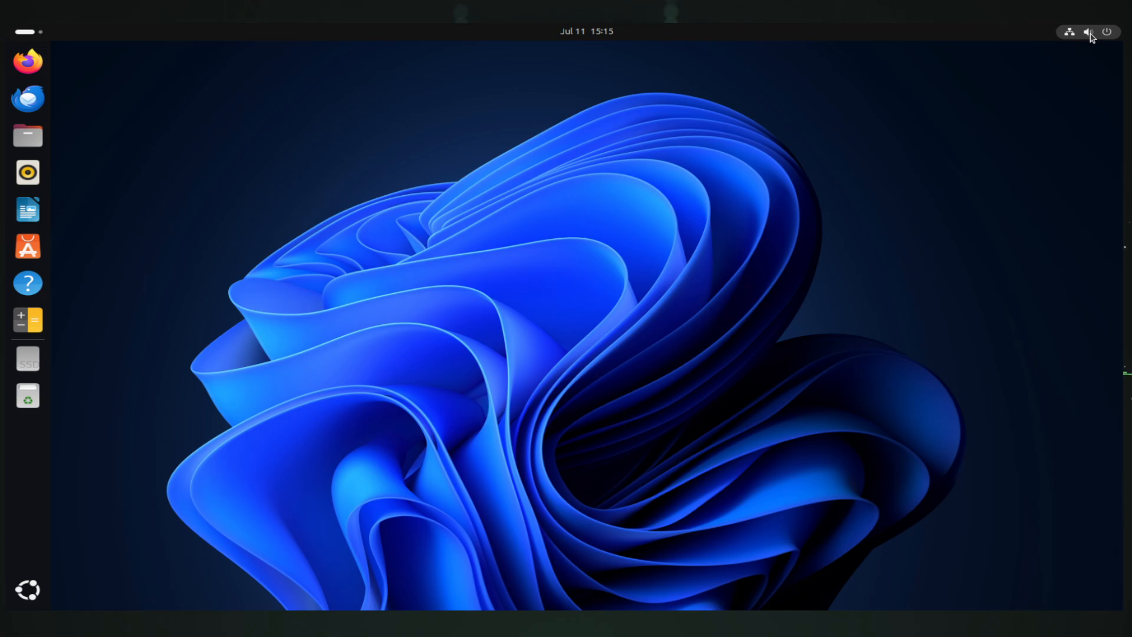
left_click(1107, 34)
mouse_move(999, 93)
left_mouse_down()
mouse_move(1020, 93)
mouse_move(1002, 92)
left_mouse_up()
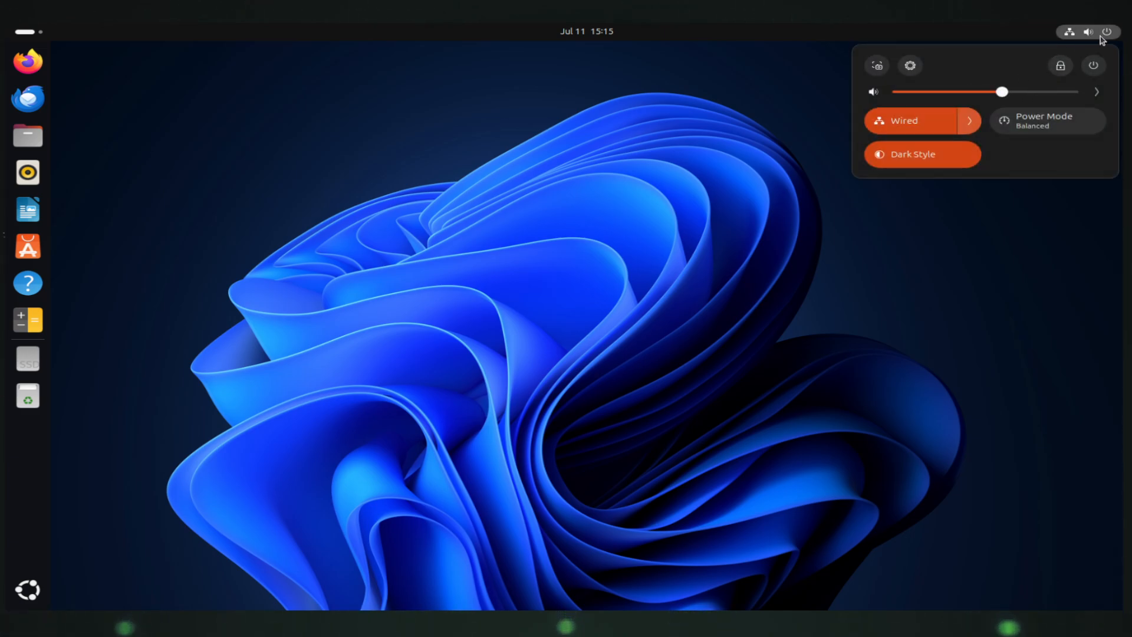
left_click(1094, 67)
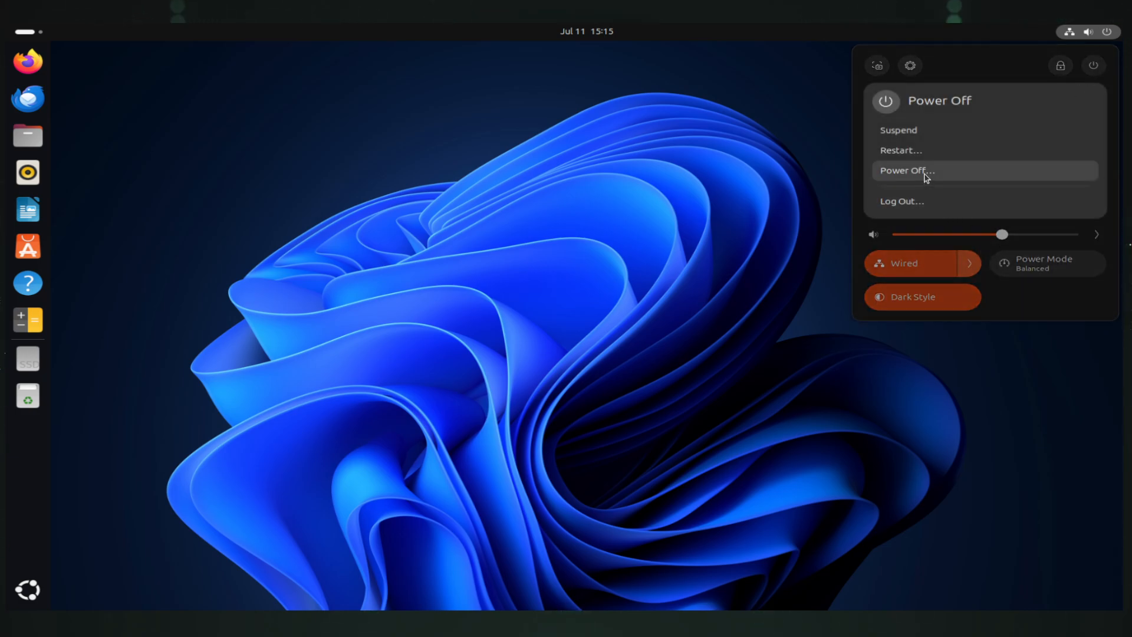
key("Escape")
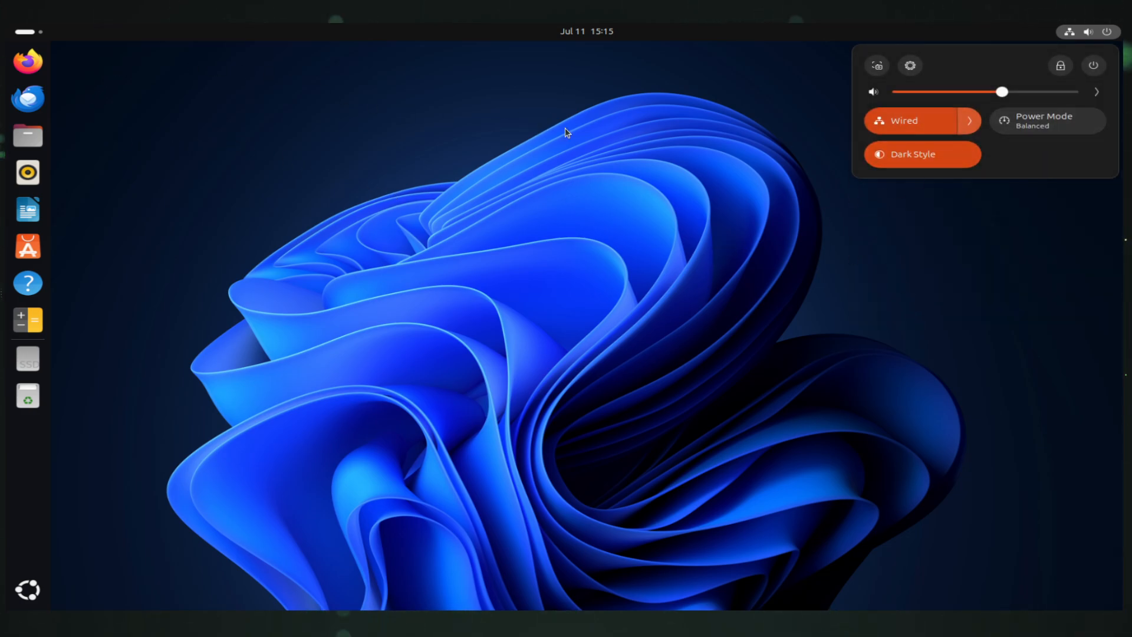
left_click(903, 154)
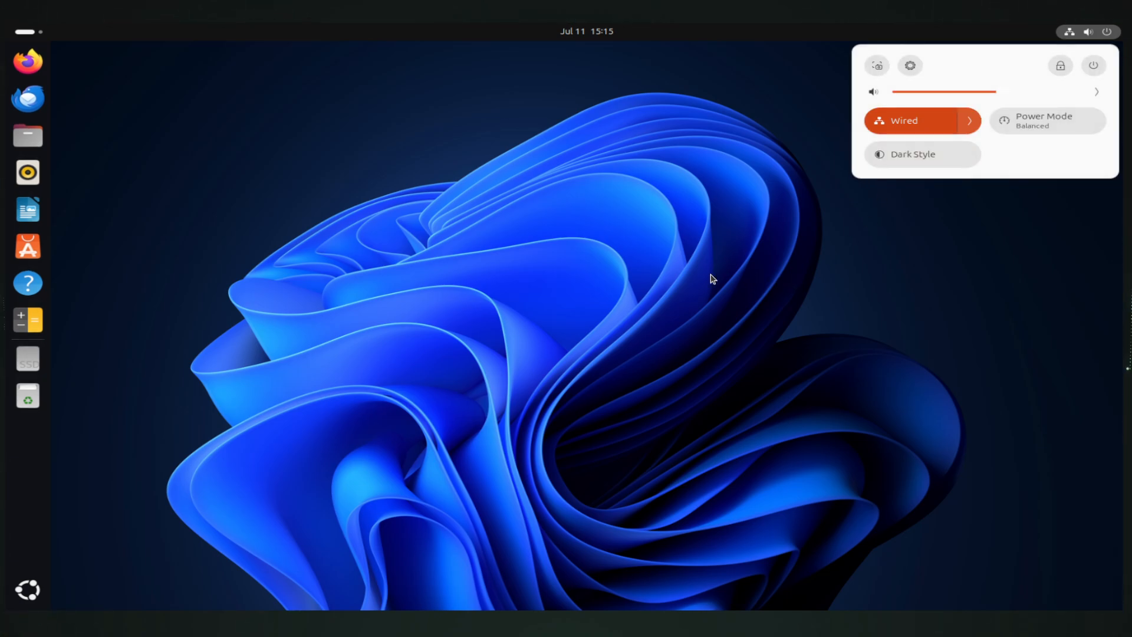
Open the Files home folder with Super+E and move its window down-right
left_click(613, 270)
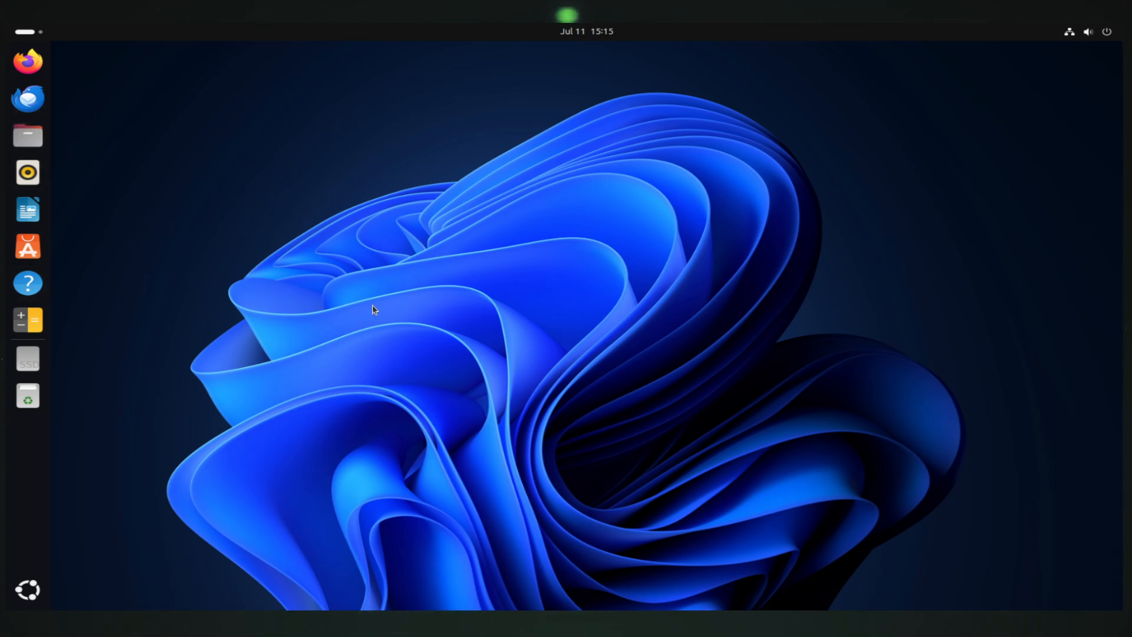
key("super+e")
left_click_drag(217, 59, 433, 116)
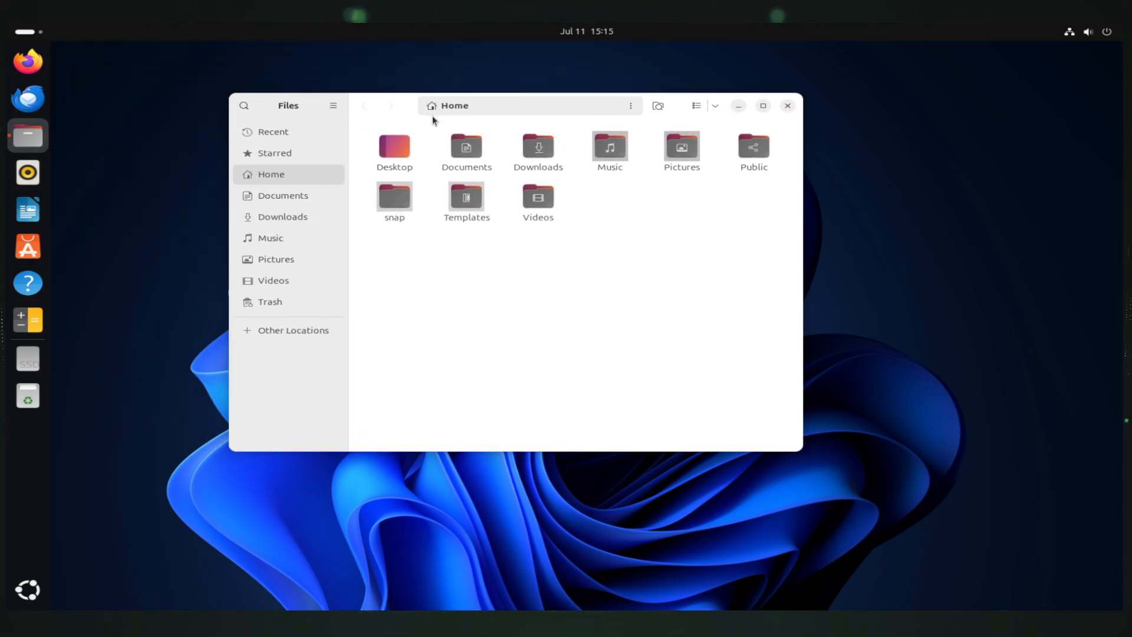
Close Files, launch Settings from quick settings, and start a settings search
left_click(789, 106)
left_click(1101, 33)
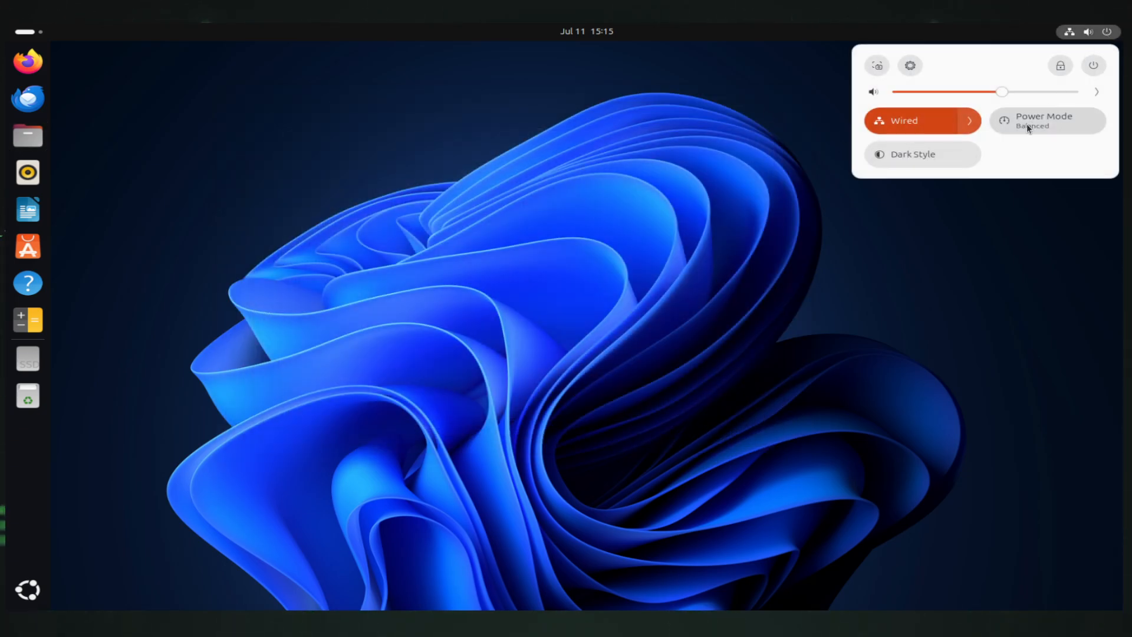
left_click(910, 65)
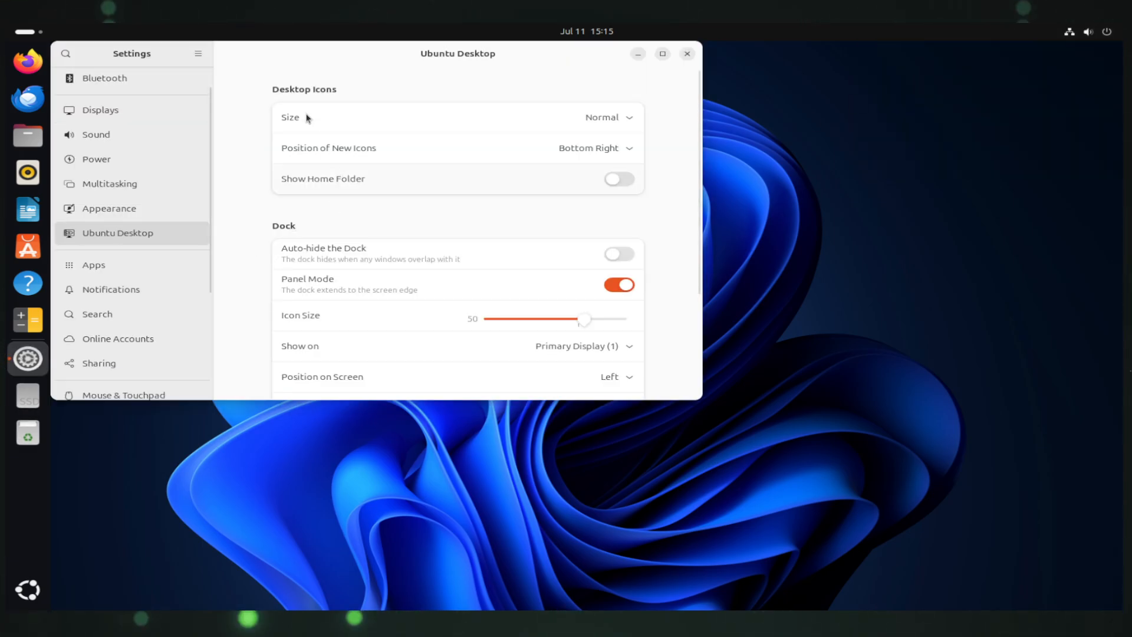
left_click_drag(319, 61, 444, 122)
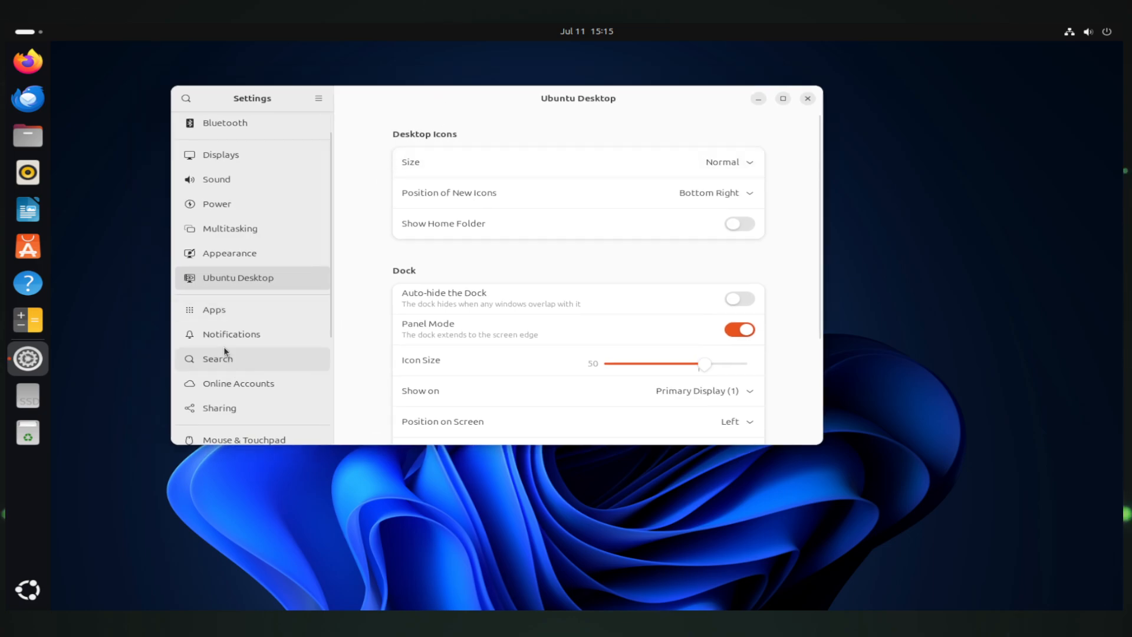
scroll(238, 334, "down", 5)
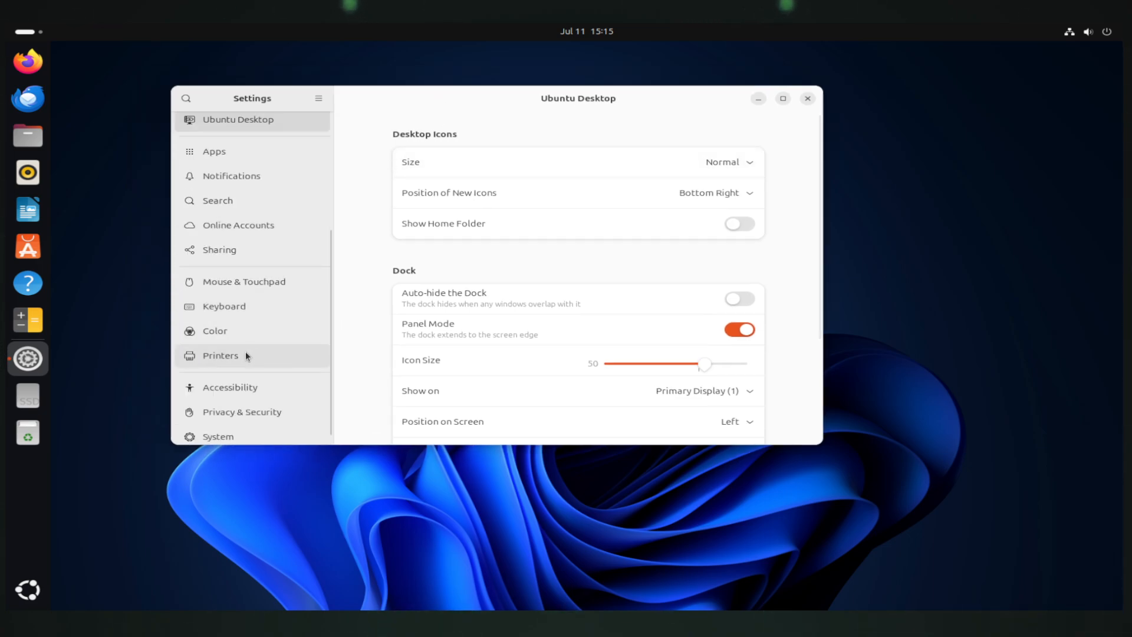
scroll(264, 382, "up", 5)
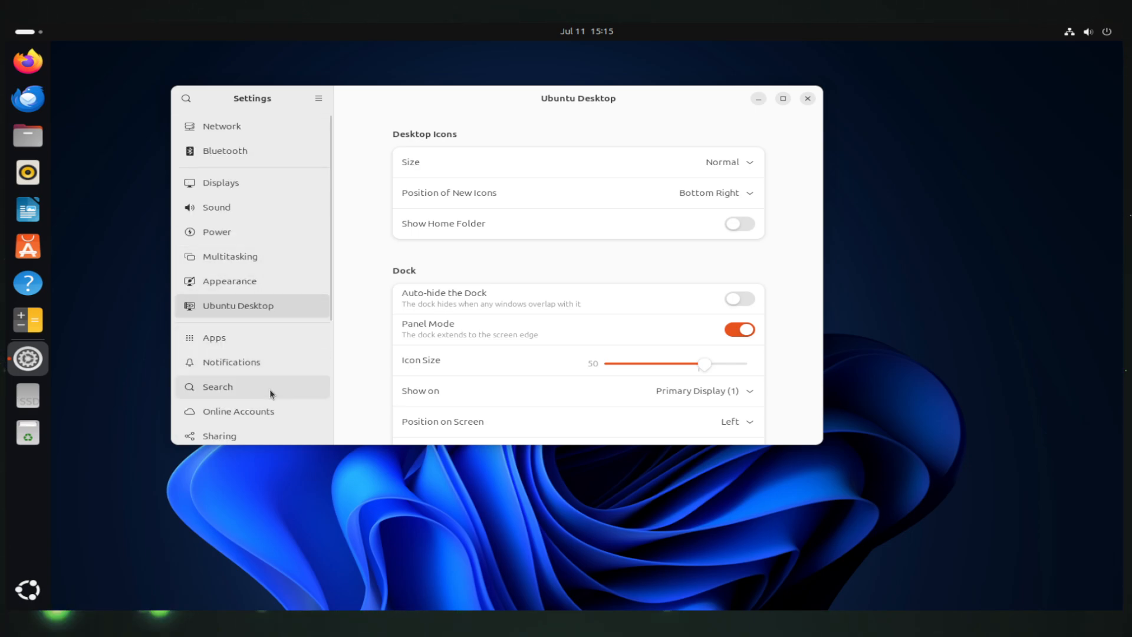
scroll(271, 242, "down", 1)
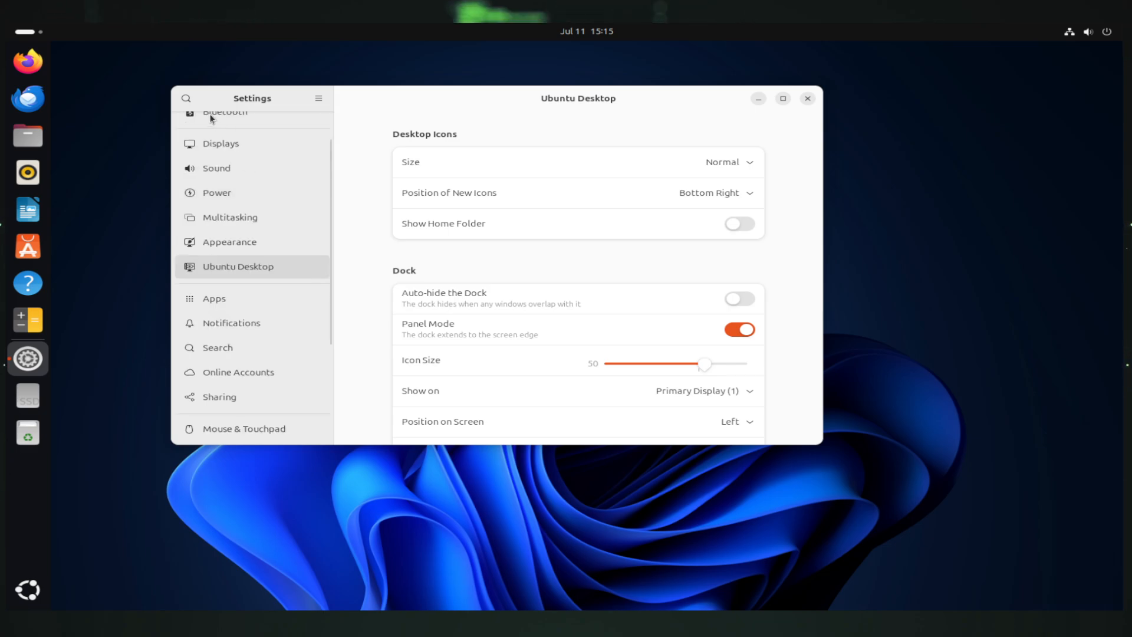
left_click(189, 96)
Search 'user' to reach the Users page, open Change Password, then cancel it
type("user")
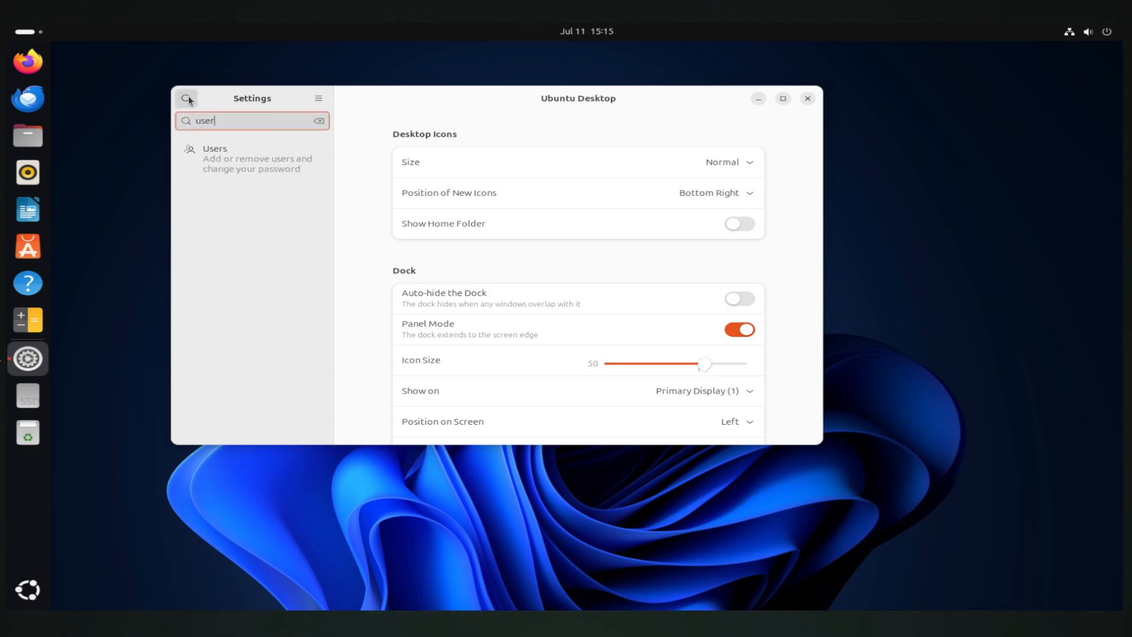
key("Return")
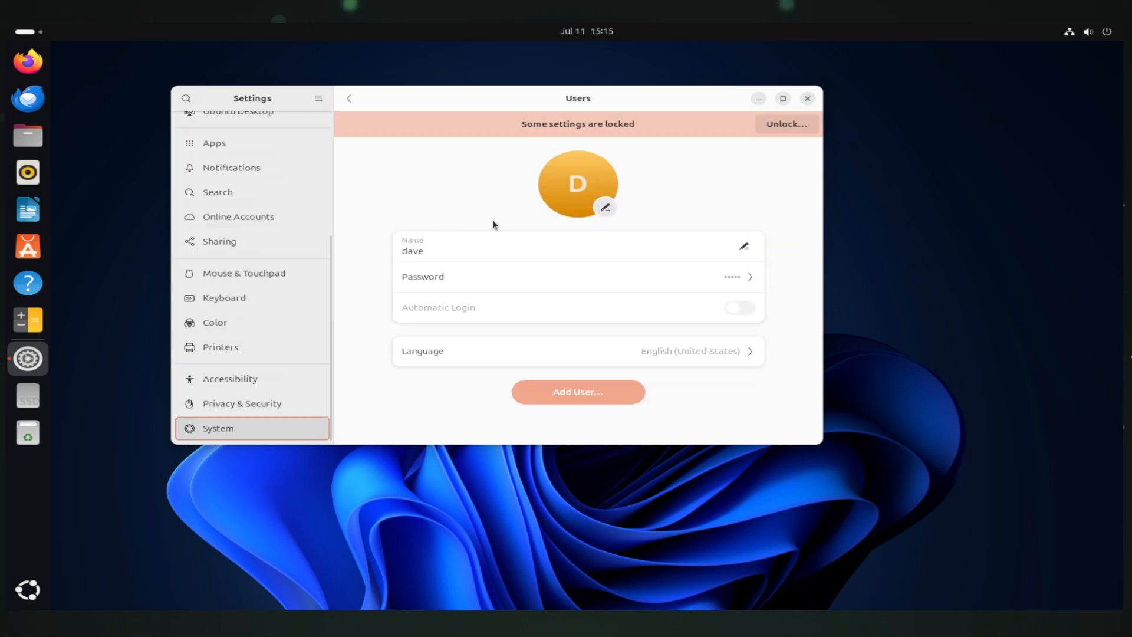
left_click(684, 283)
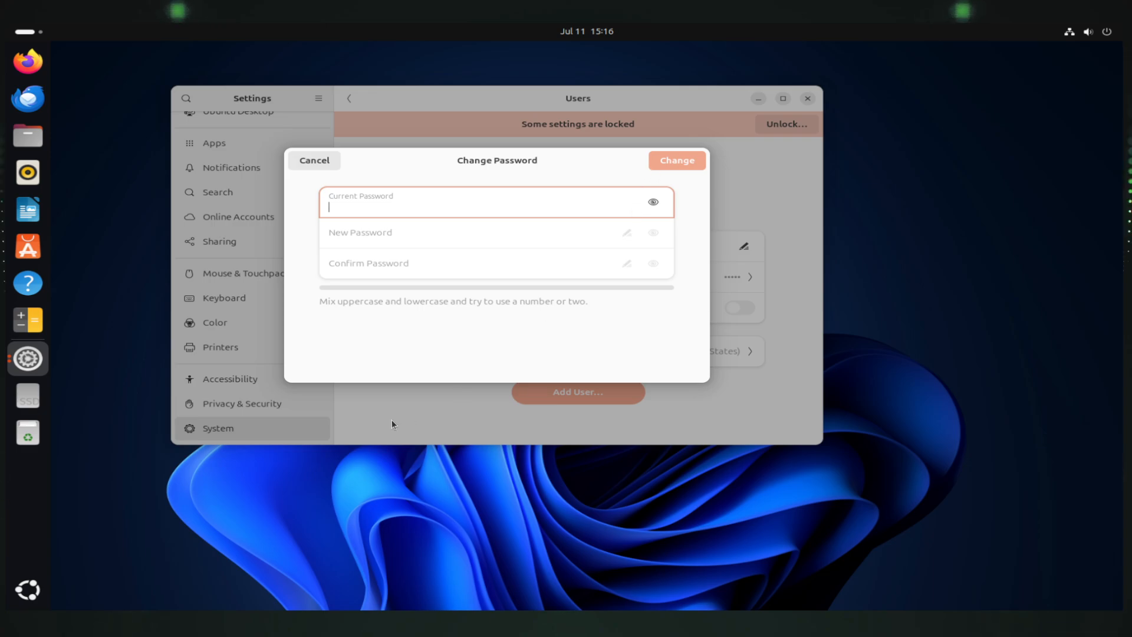
left_click(318, 160)
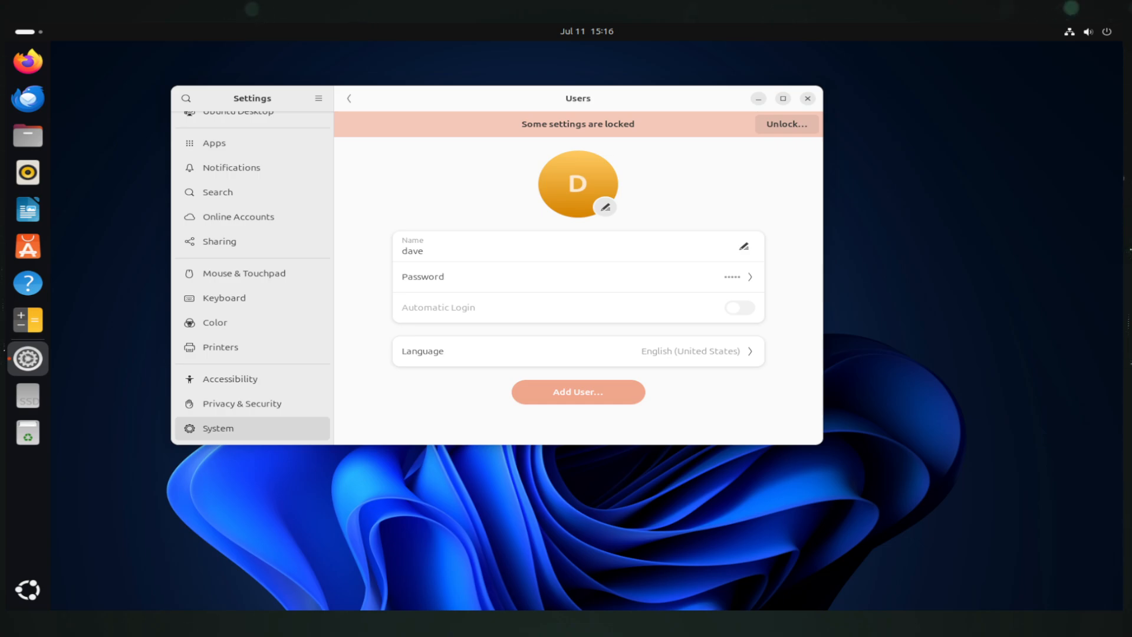
left_click_drag(399, 98, 440, 98)
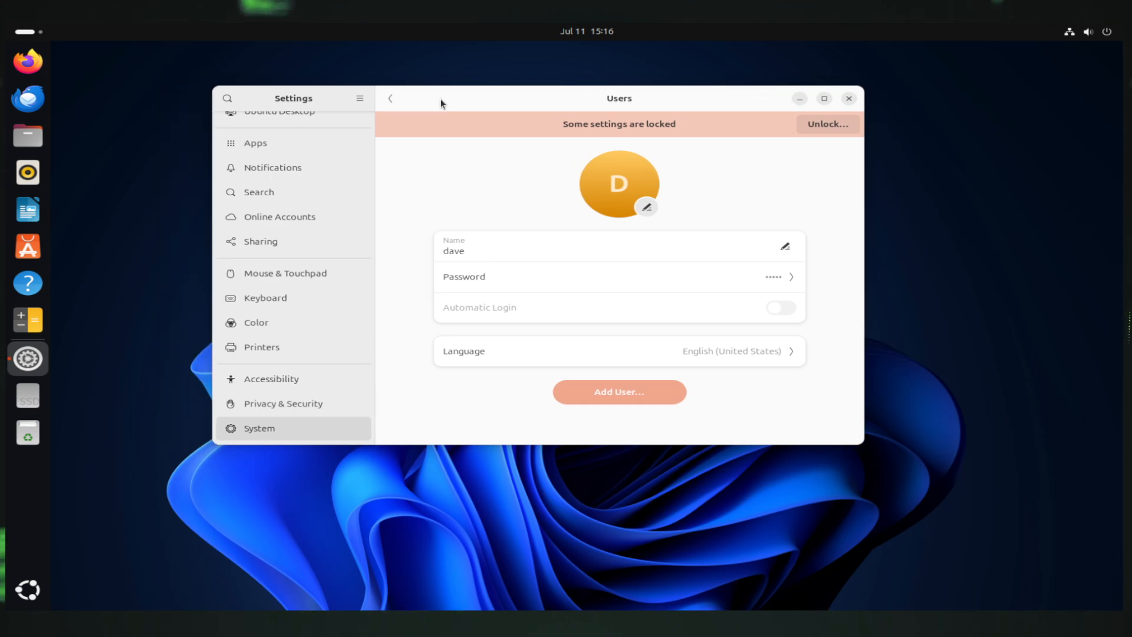